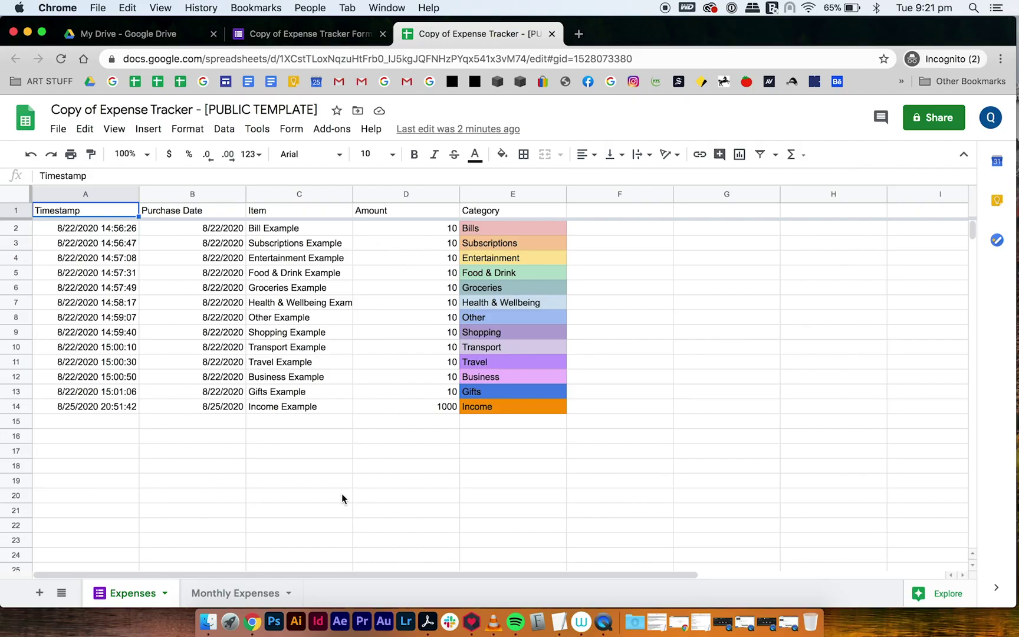
- Open the Monthly Expenses sheet showing August category totals and monthly budgets
click(226, 593)
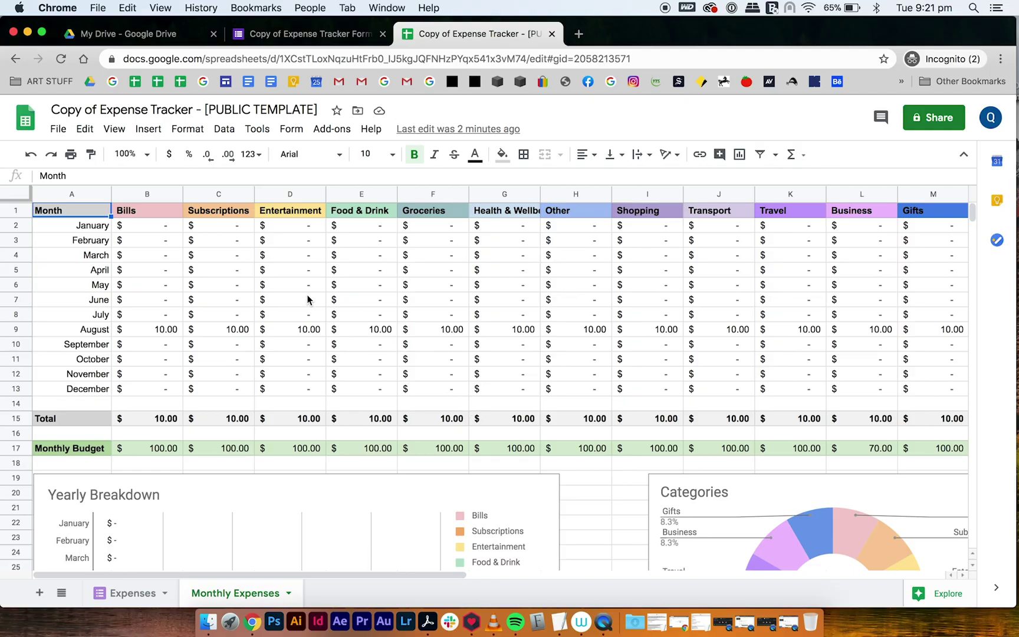
- Rename the Bills category heading in B1 to 'Rent'
click(136, 210)
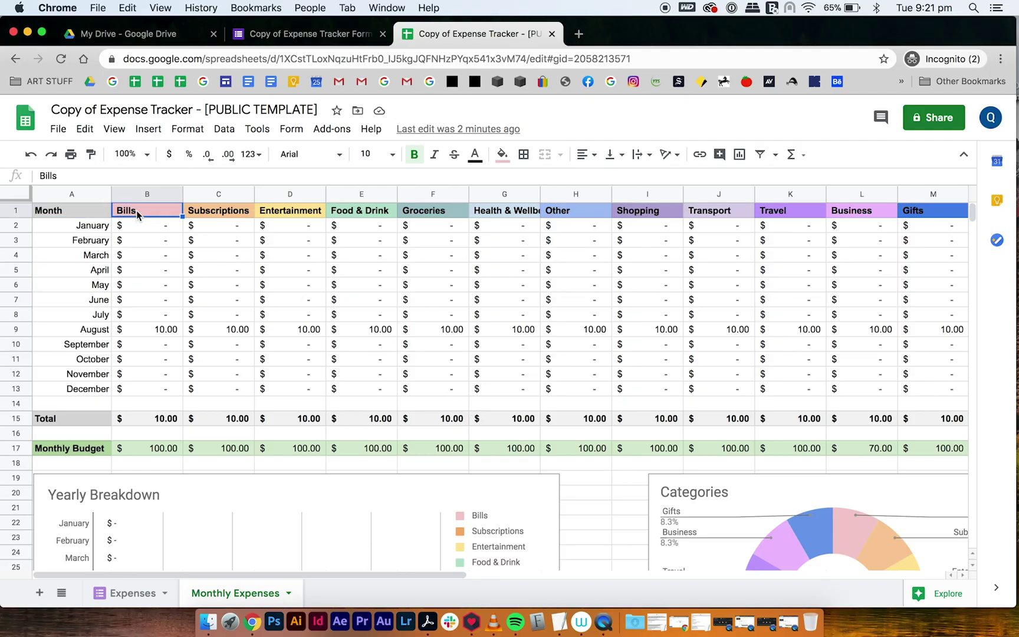
text(Rent)
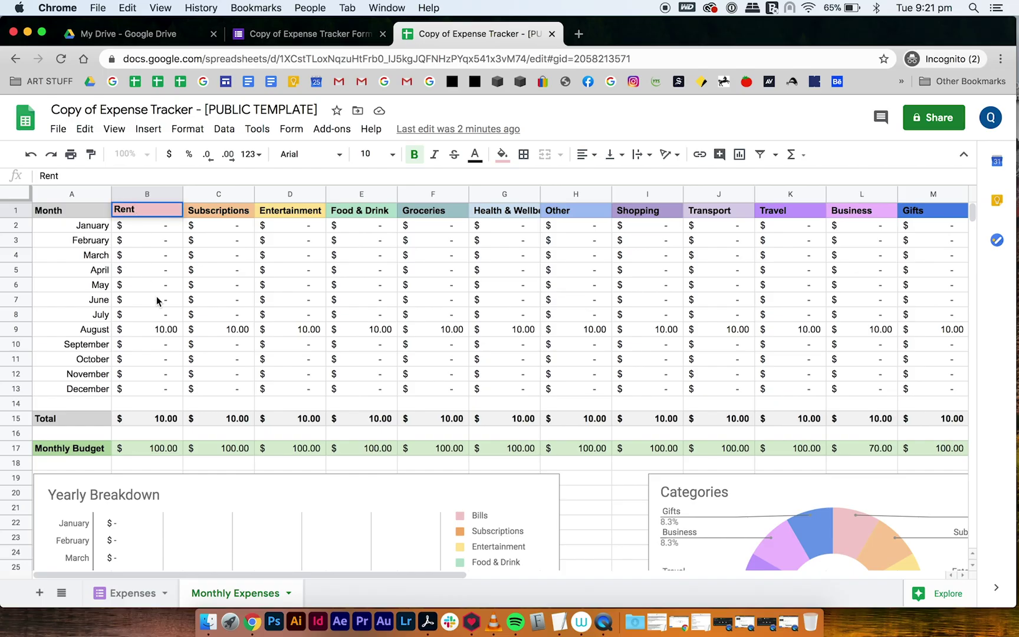
click(160, 300)
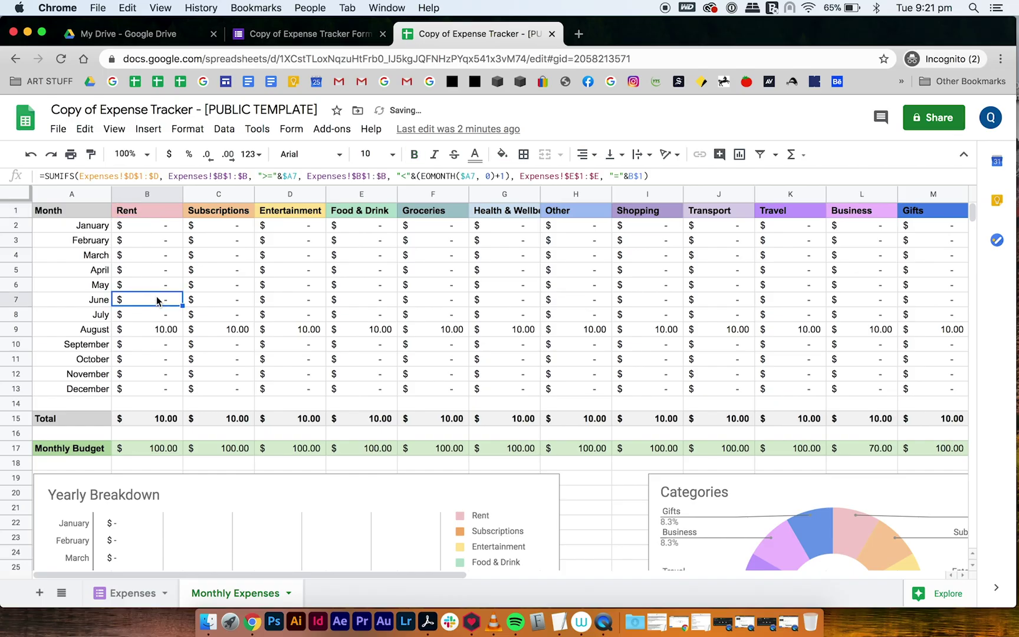
scroll(404, 442, down, 1)
scroll(403, 442, down, 8)
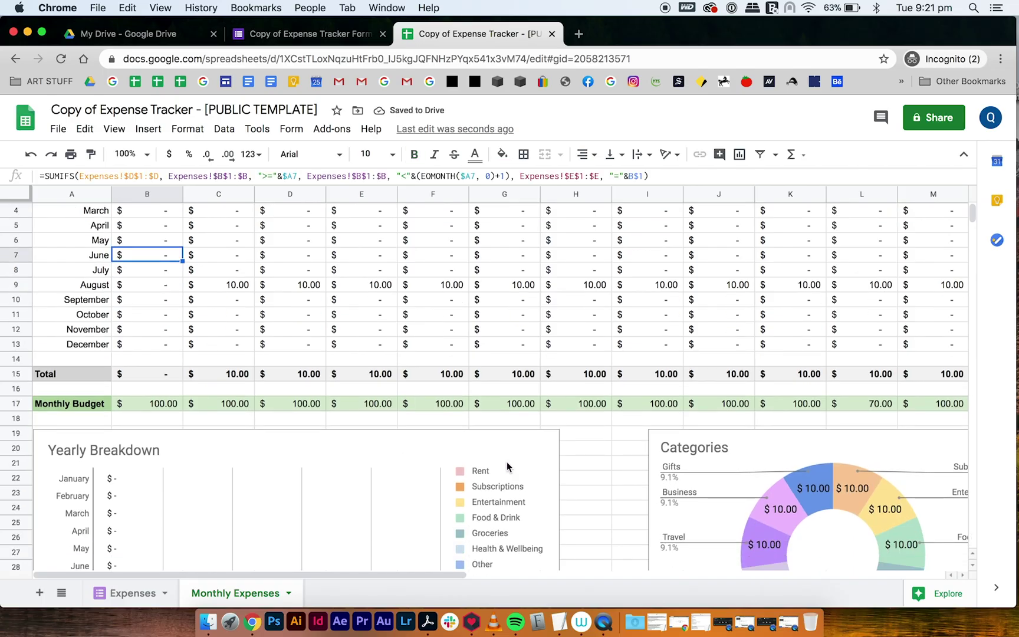
scroll(664, 455, right, 3)
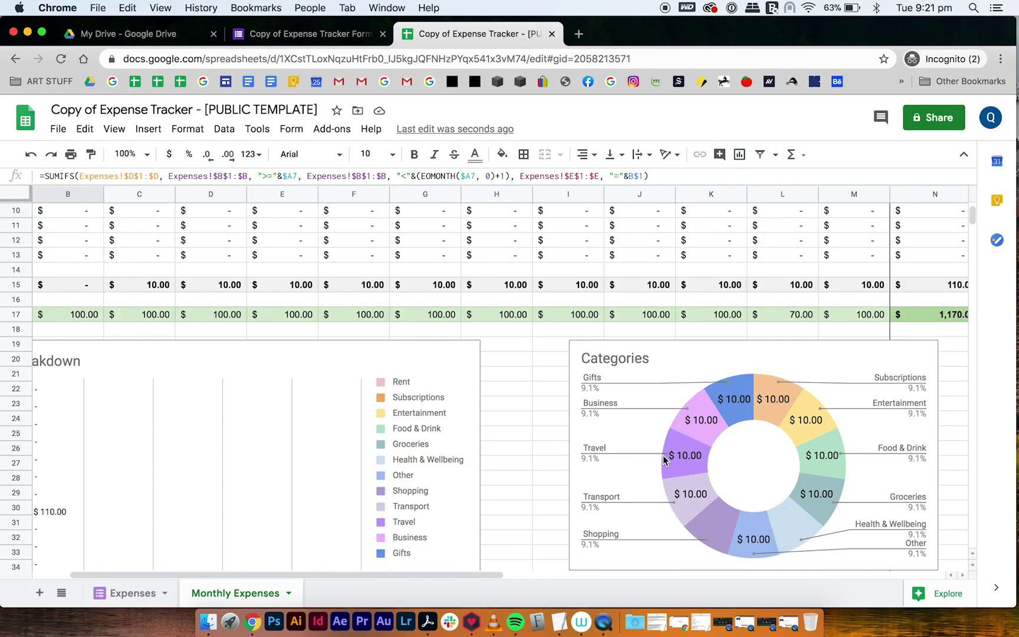
- In the linked form, rename the Category option Bills to 'Rent' and preview the form
key(ctrl+shift+Tab)
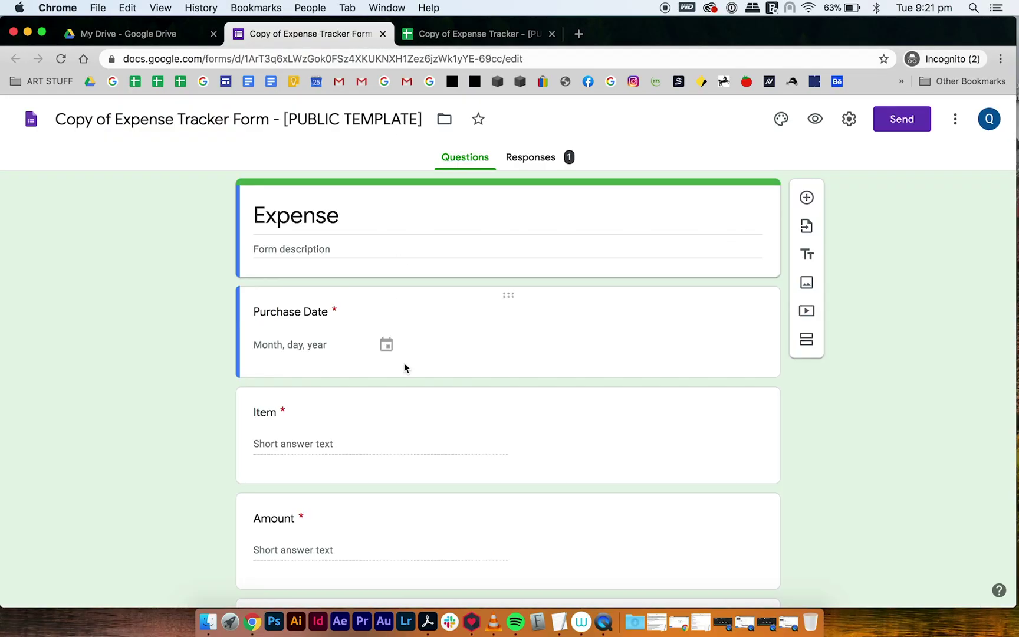
scroll(457, 348, down, 4)
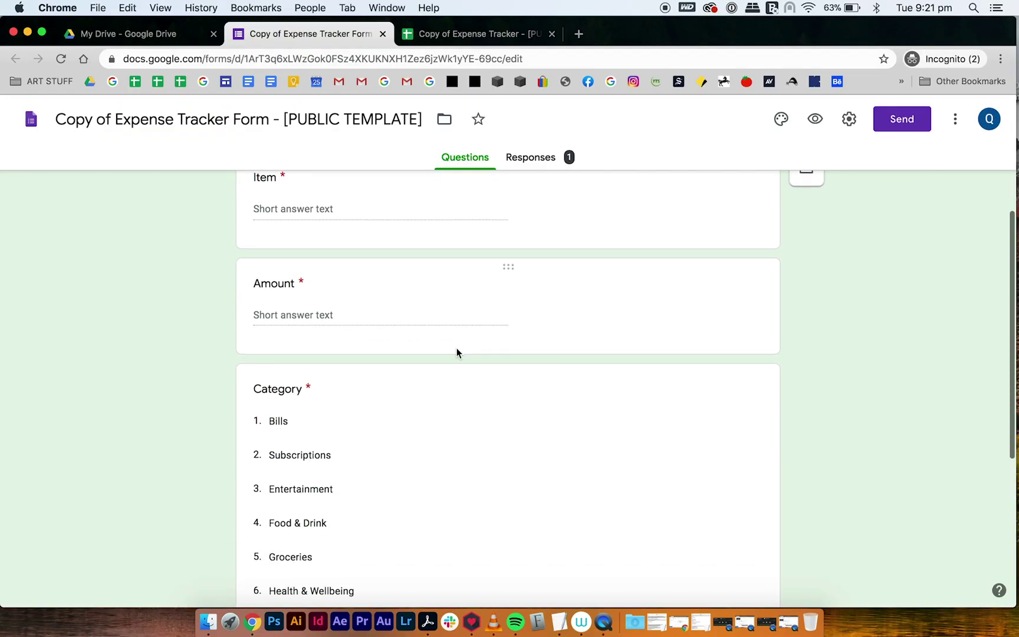
scroll(369, 364, down, 5)
scroll(368, 361, up, 4)
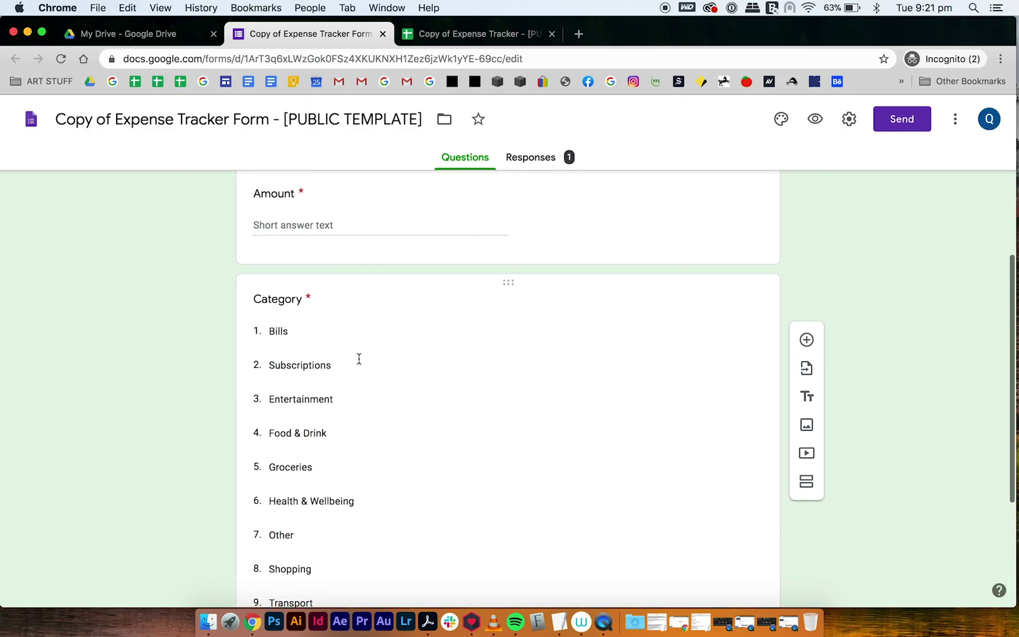
click(285, 330)
text(Rent)
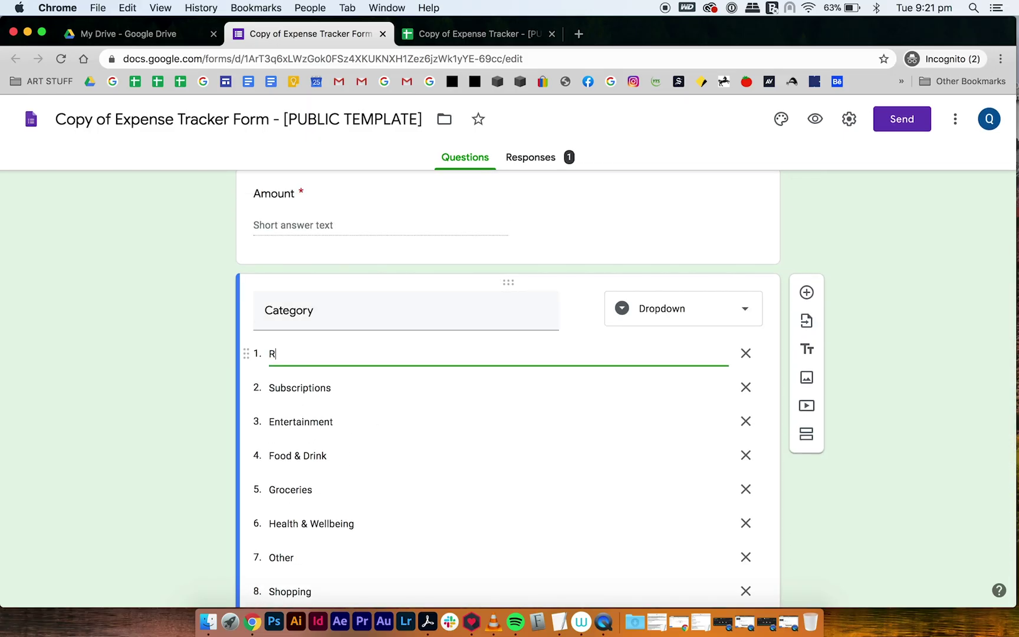
click(197, 385)
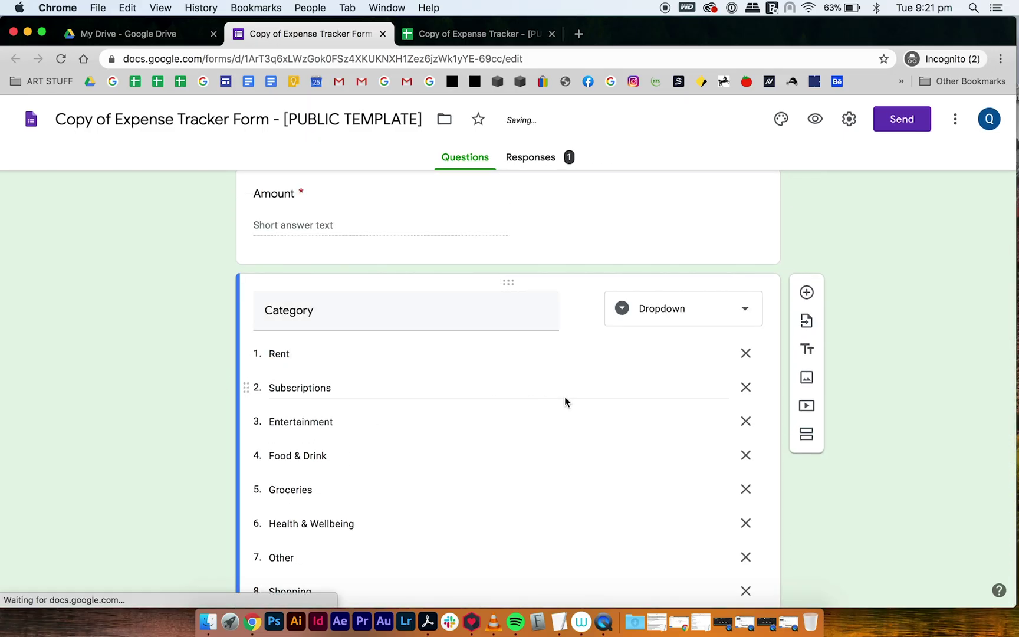
click(816, 120)
- Fill in purchase date 27/08/2020, item 'Rent' and amount 1000 on the form
click(383, 272)
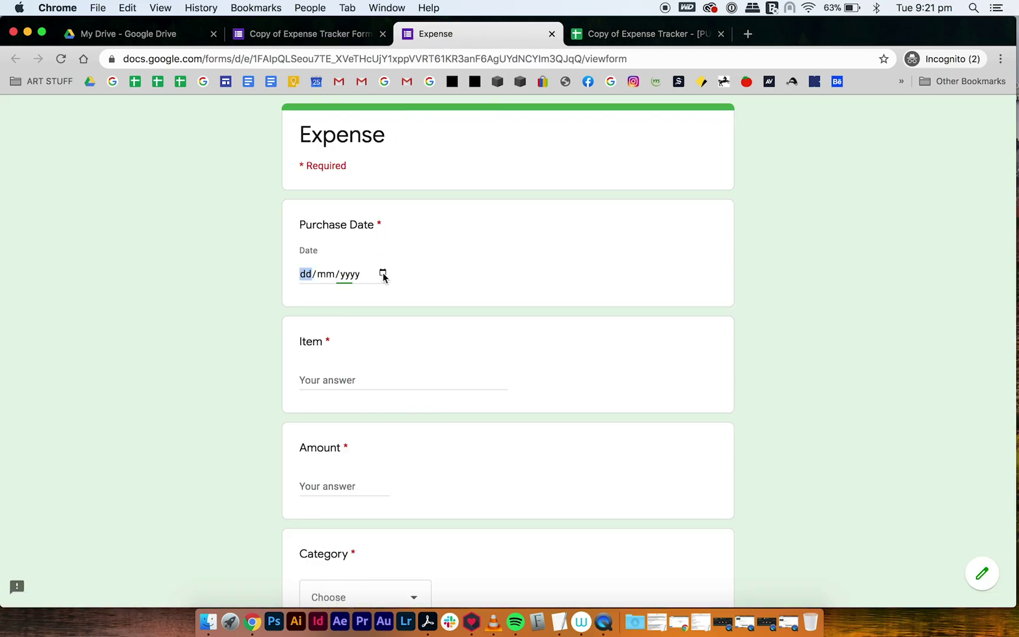
click(397, 423)
click(352, 381)
text(Re)
click(331, 488)
text(1000)
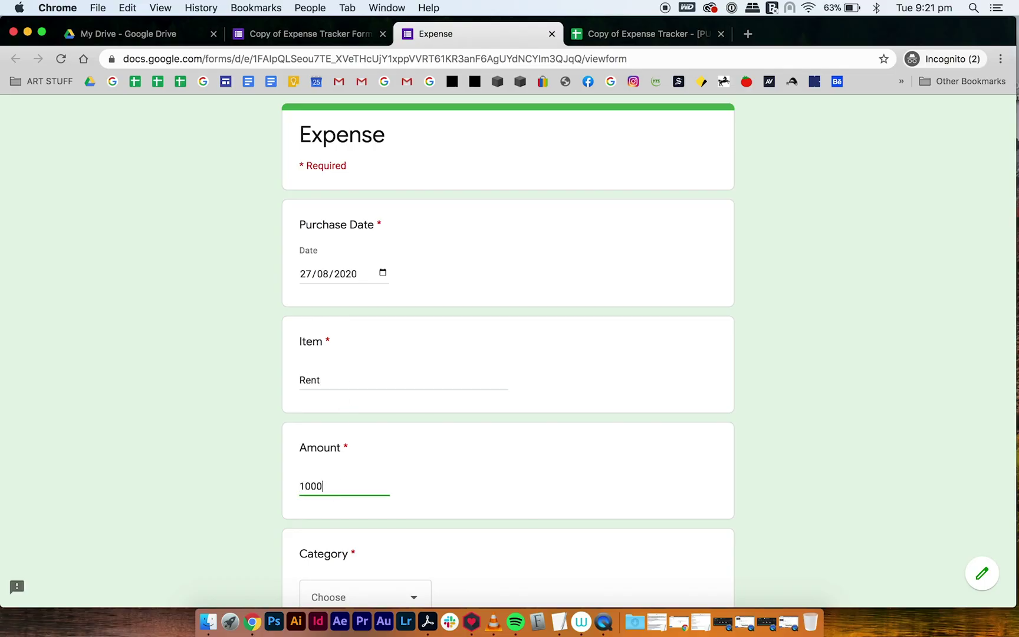
- Choose category Rent, submit the response, and return to the spreadsheet
scroll(386, 491, down, 5)
click(384, 435)
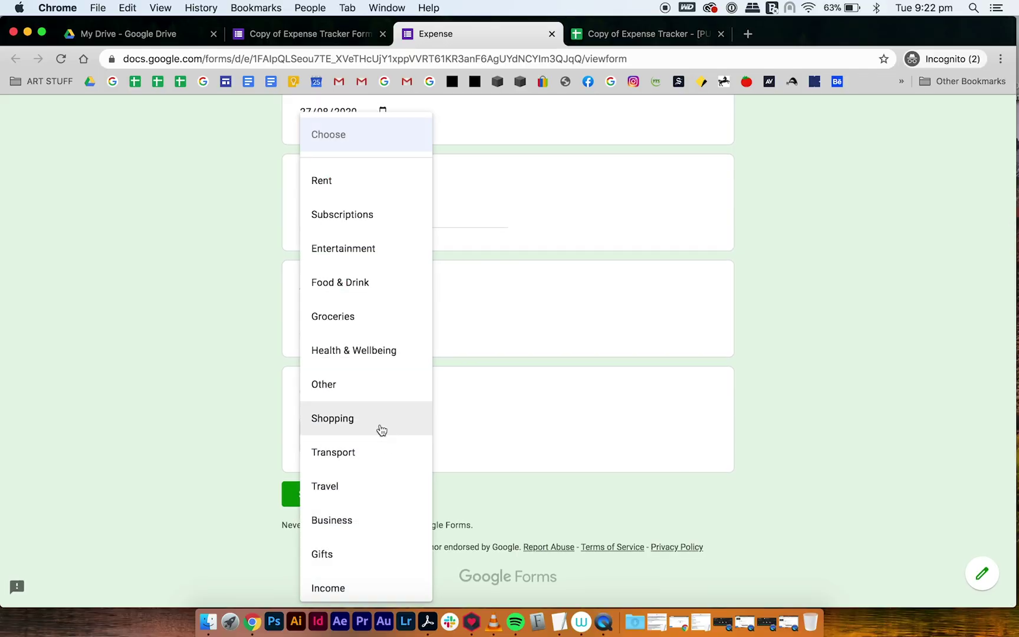
click(332, 195)
click(326, 496)
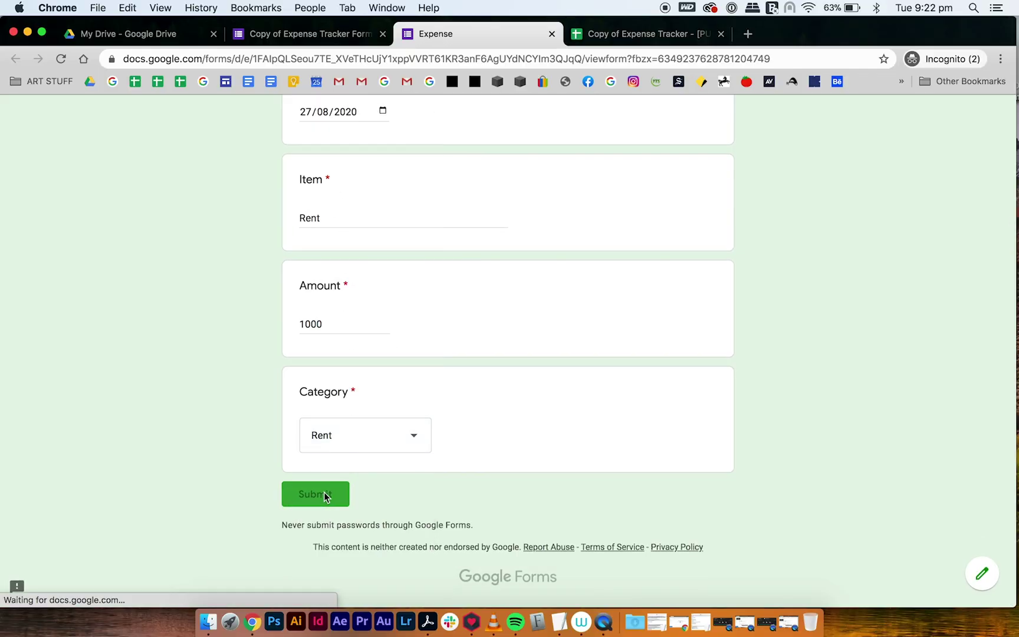
click(603, 30)
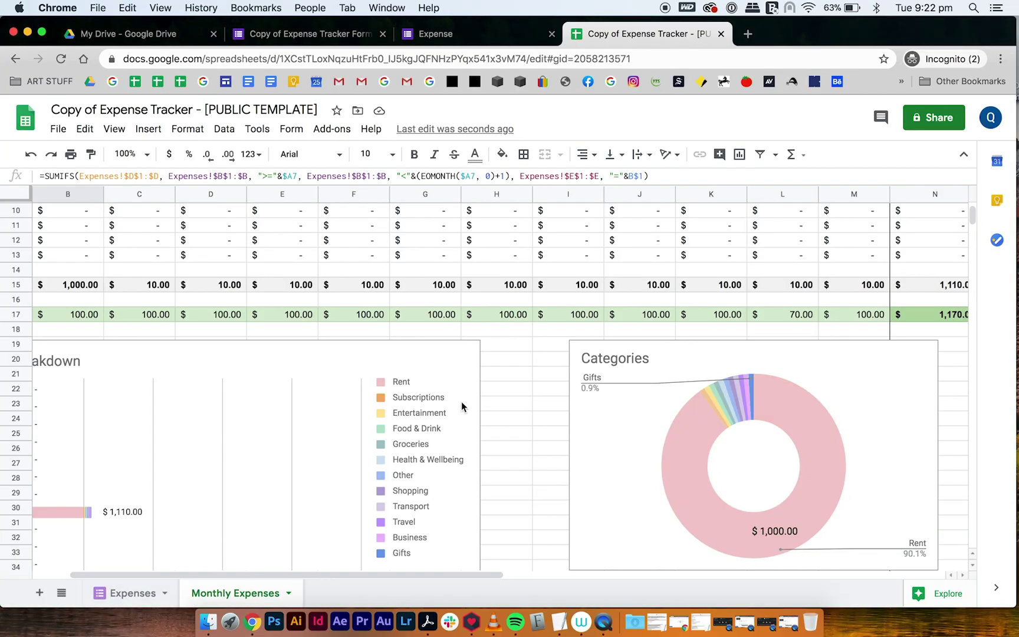
- Open the Expenses sheet and inspect the uncoloured Rent category entry in E15
scroll(462, 405, left, 2)
scroll(462, 405, up, 5)
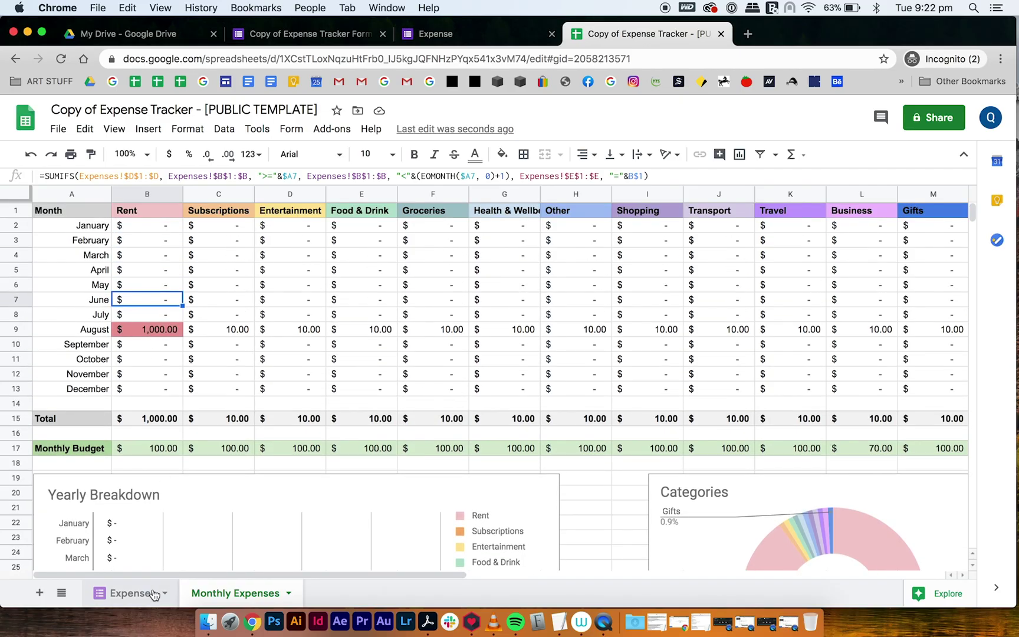
click(112, 596)
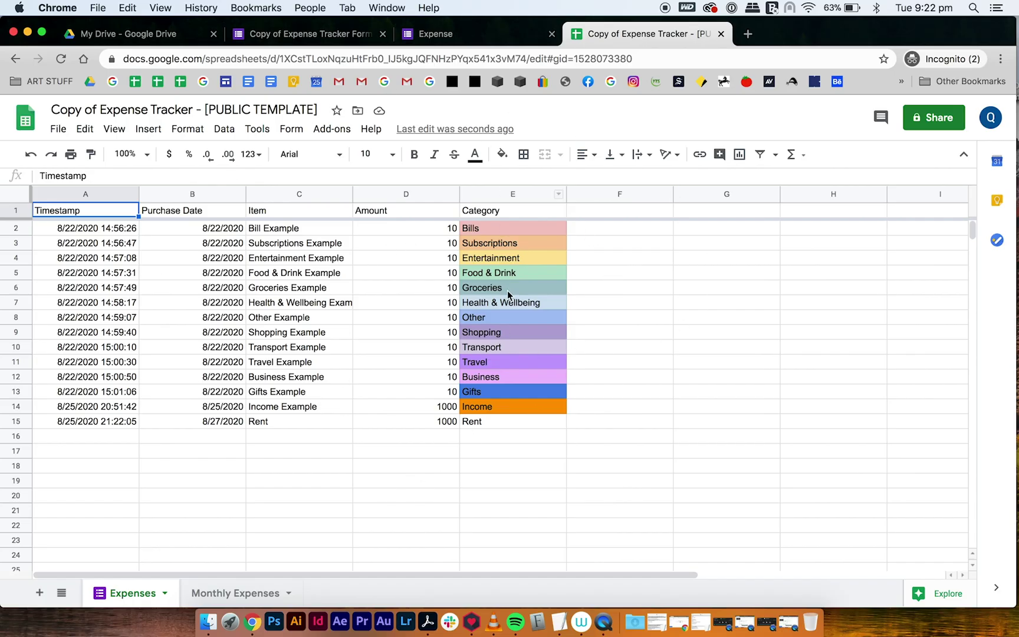
click(486, 424)
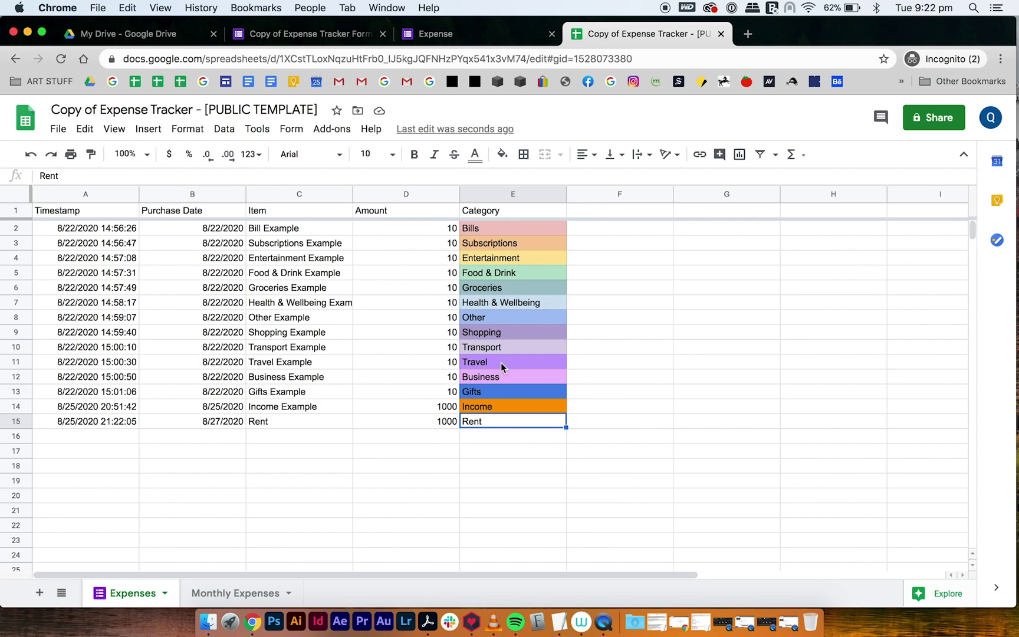
click(480, 194)
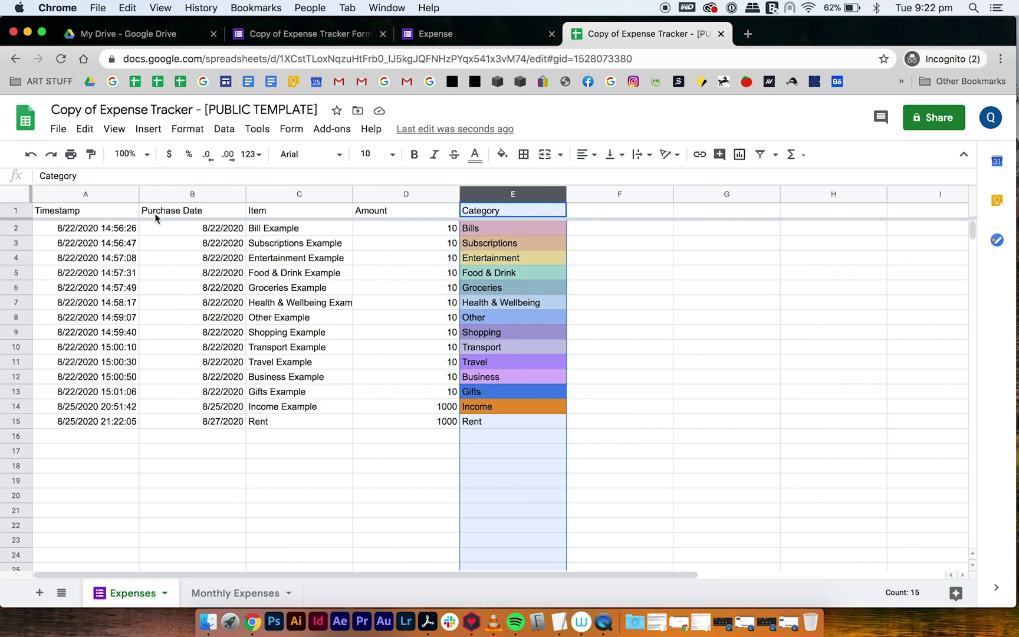
- Change the Category column's Bills conditional colour rule to match 'Rent' instead
click(189, 130)
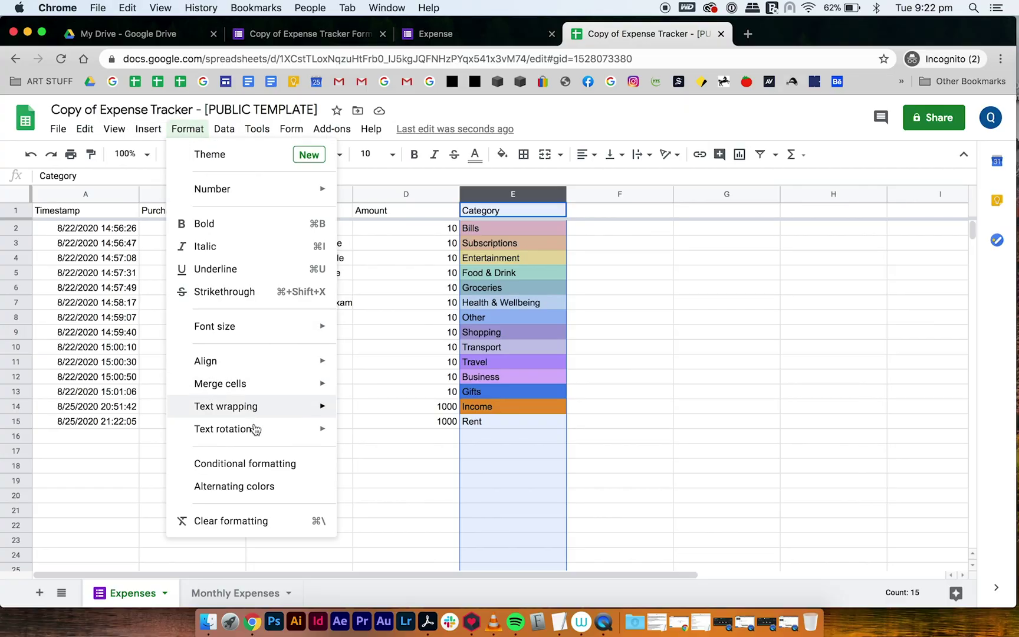
click(256, 465)
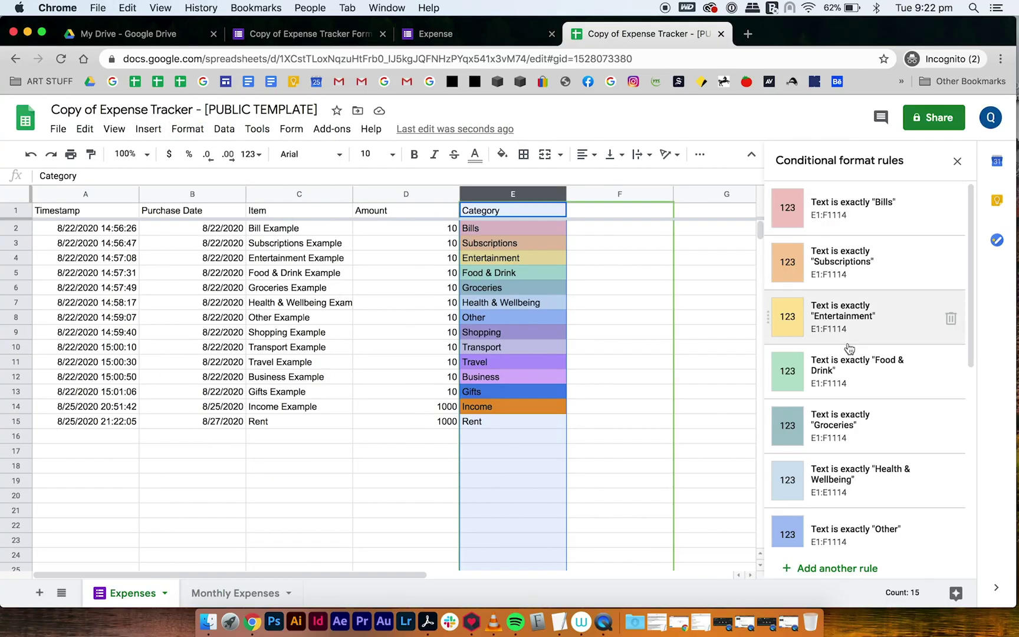
scroll(849, 348, down, 3)
scroll(850, 348, down, 1)
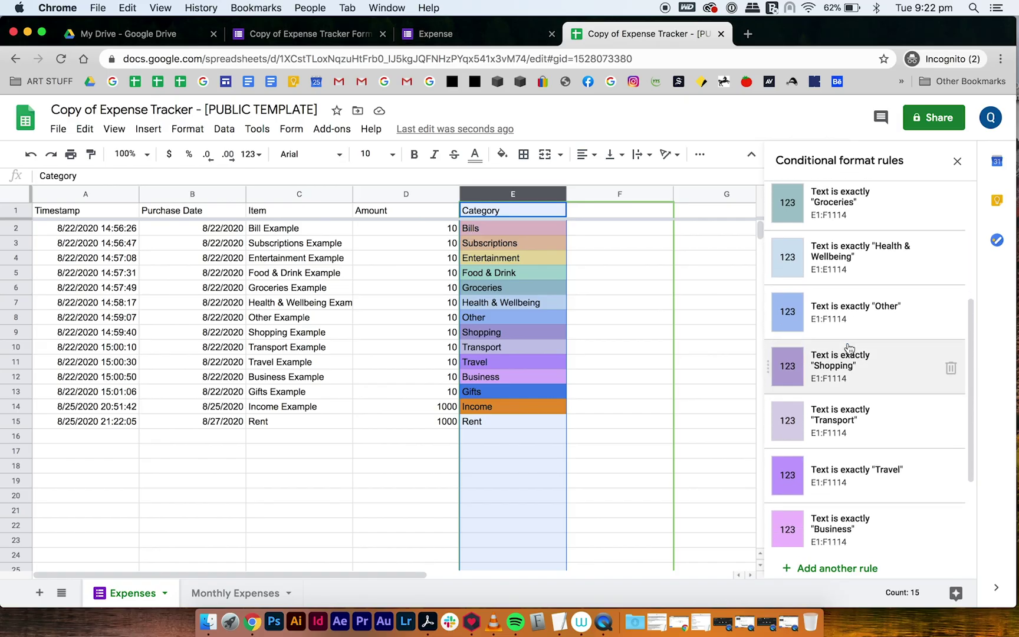
scroll(850, 348, up, 4)
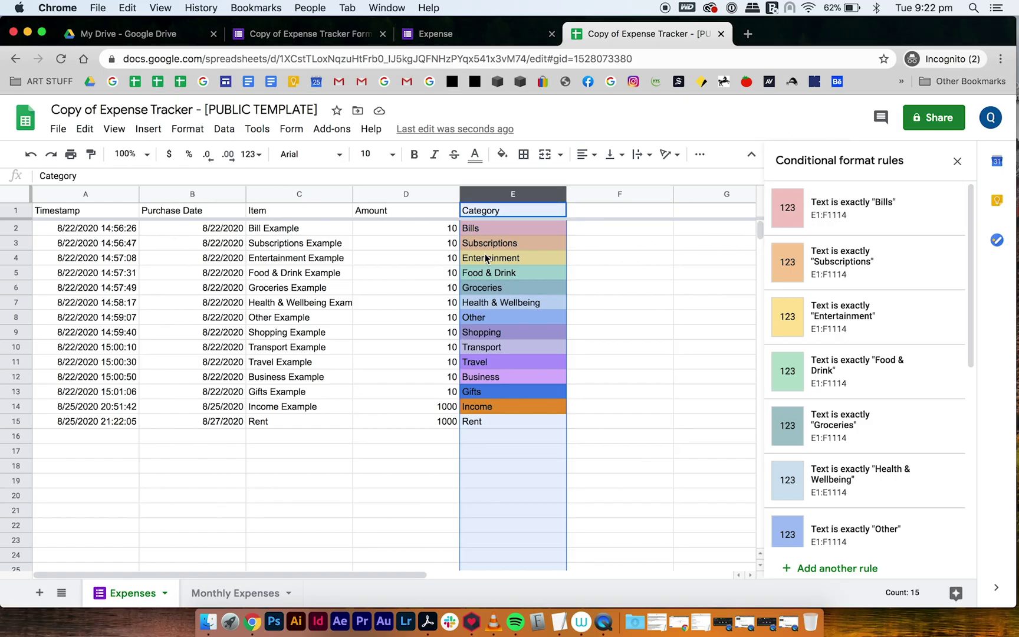
click(872, 230)
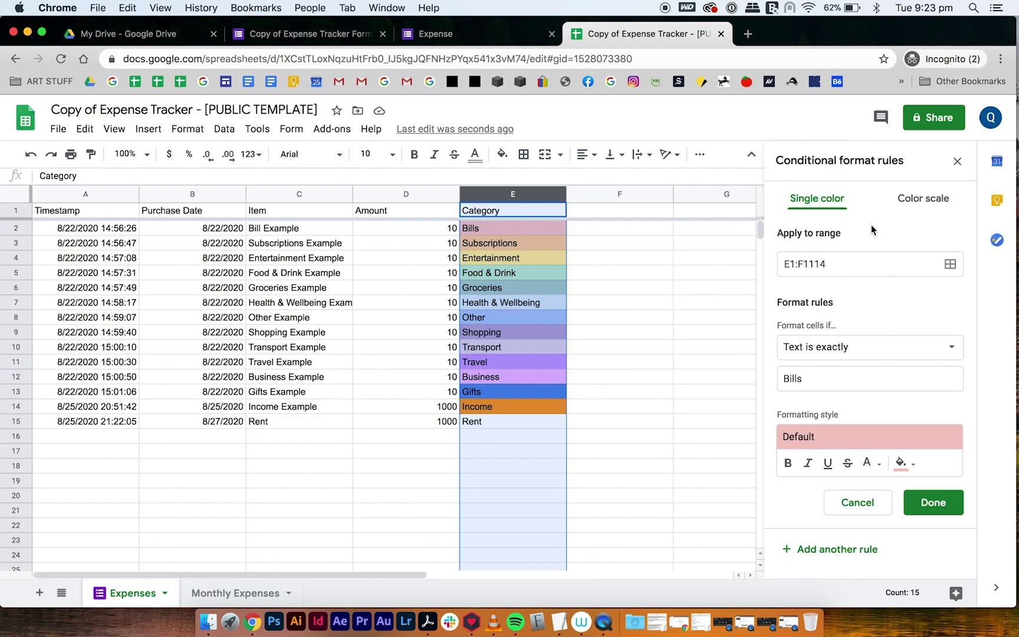
double_click(793, 379)
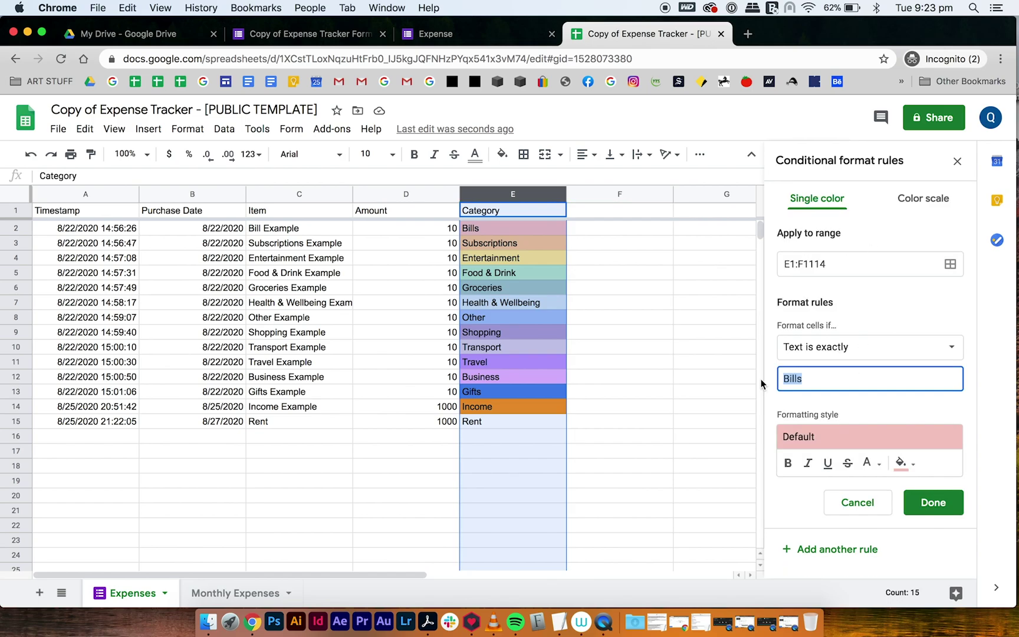
text(Rent)
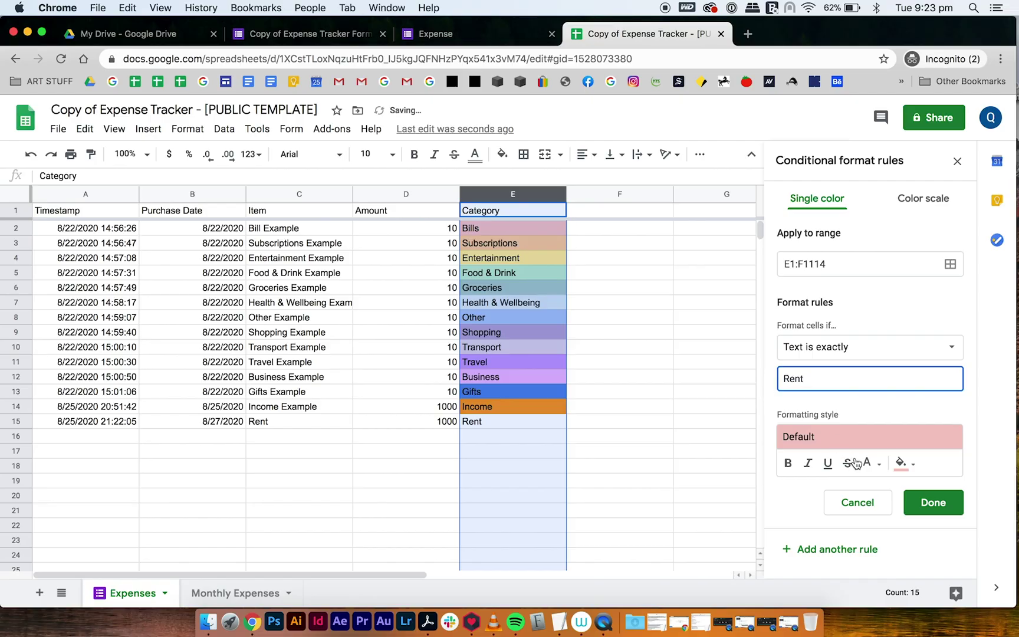
click(942, 506)
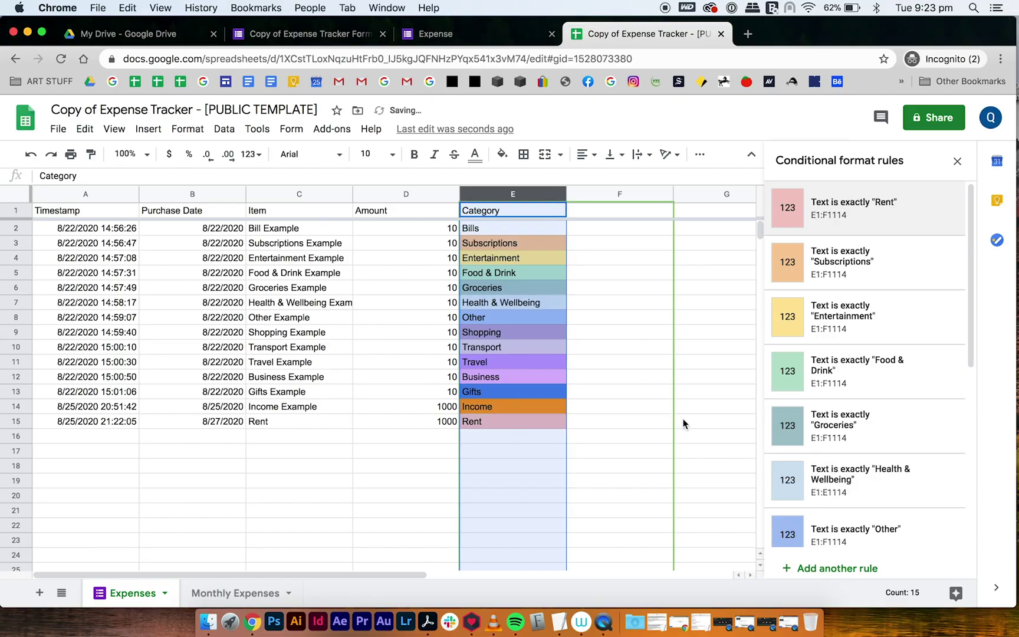
click(703, 423)
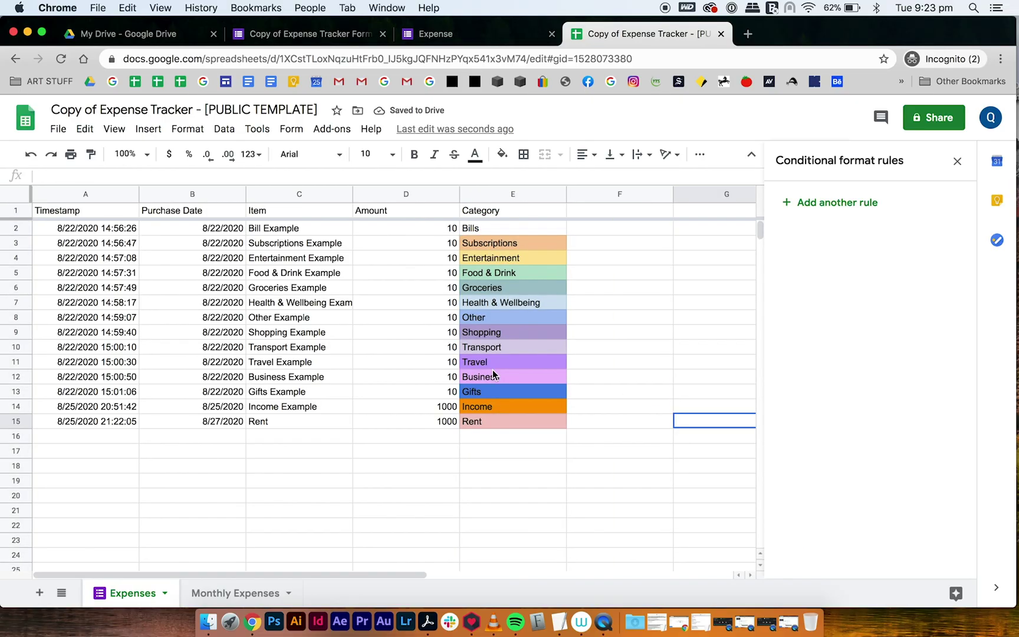
click(483, 427)
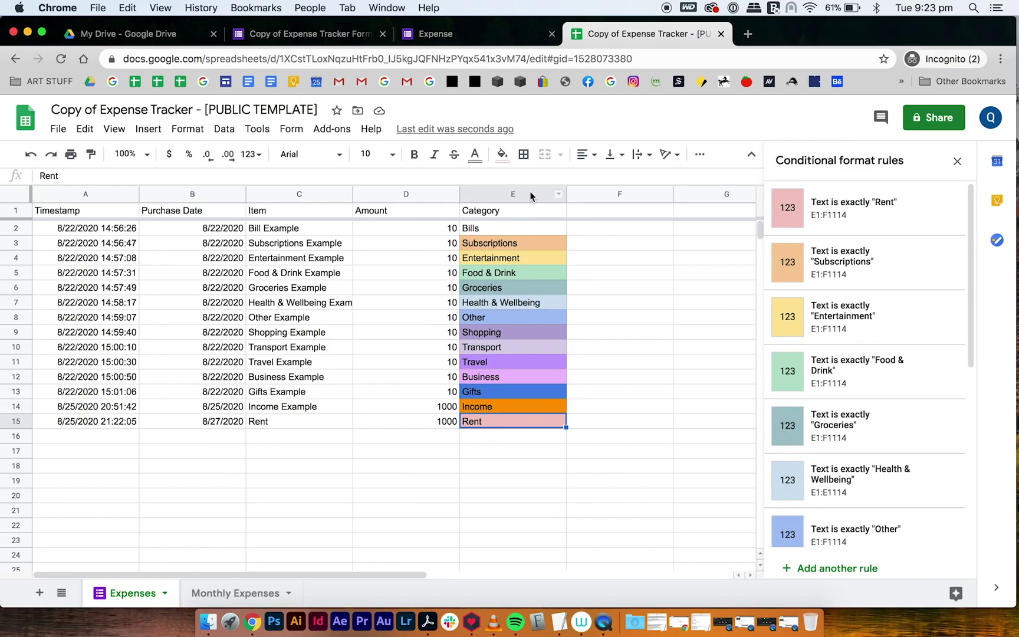
click(531, 230)
- Delete the Bills example row 2 from the Expenses sheet
click(13, 228)
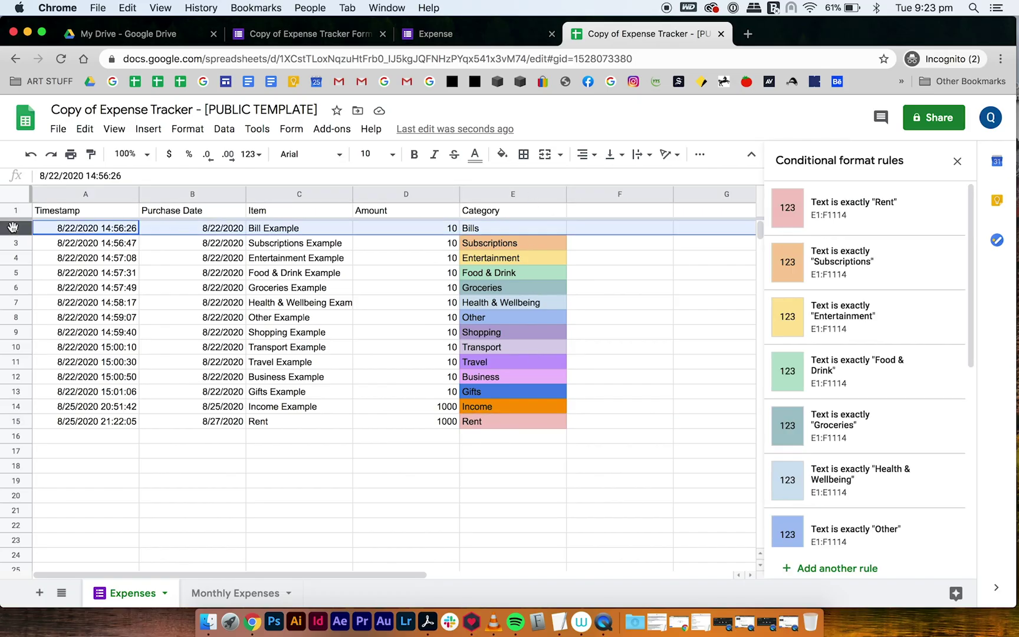
right_click(13, 227)
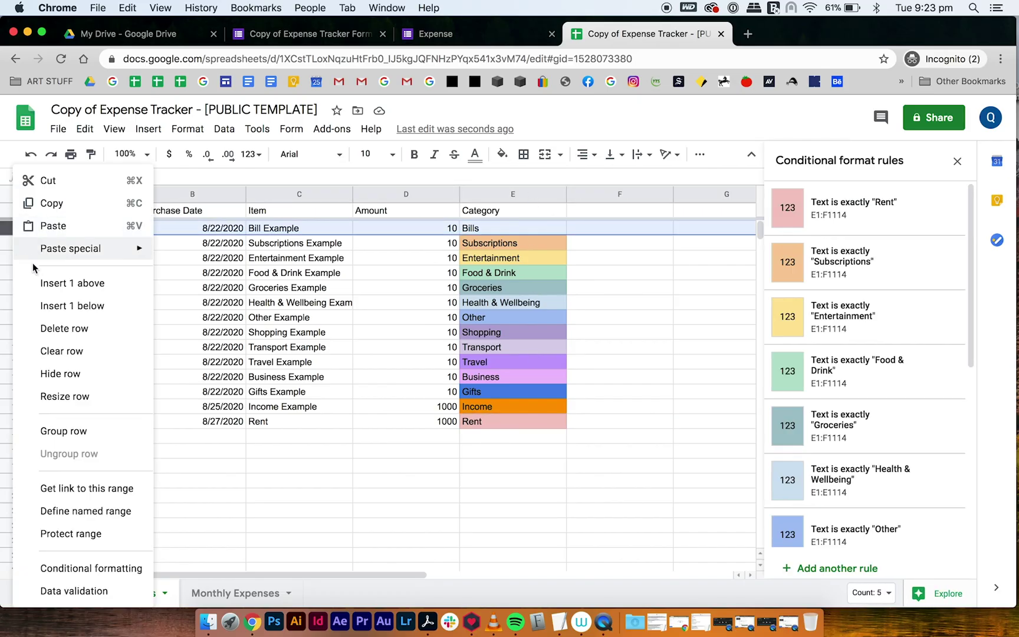
click(64, 330)
click(328, 460)
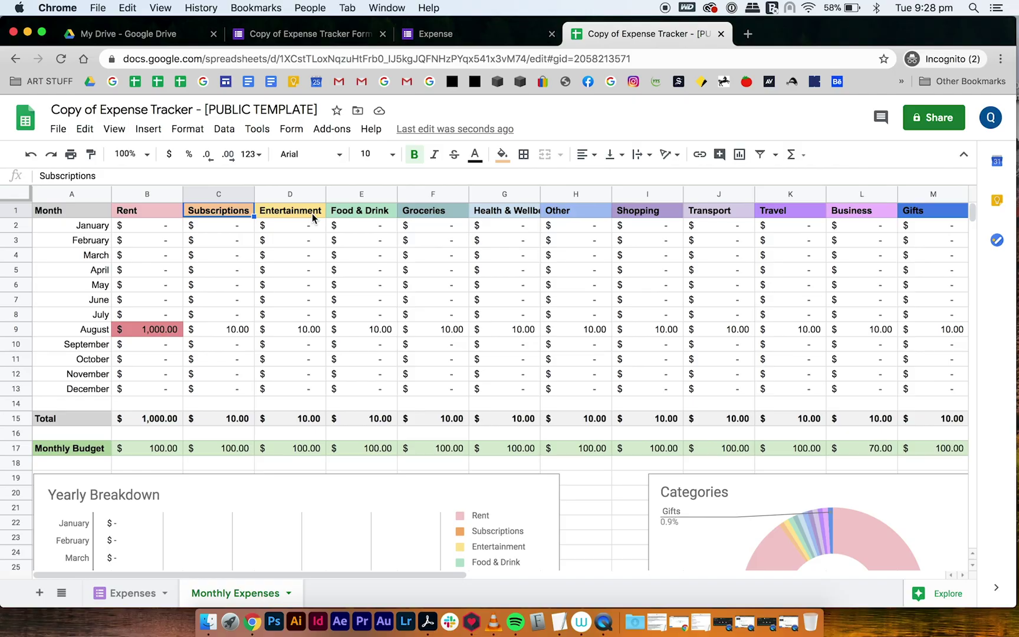
- Give the Subscriptions header cell C1 a yellow fill
click(502, 155)
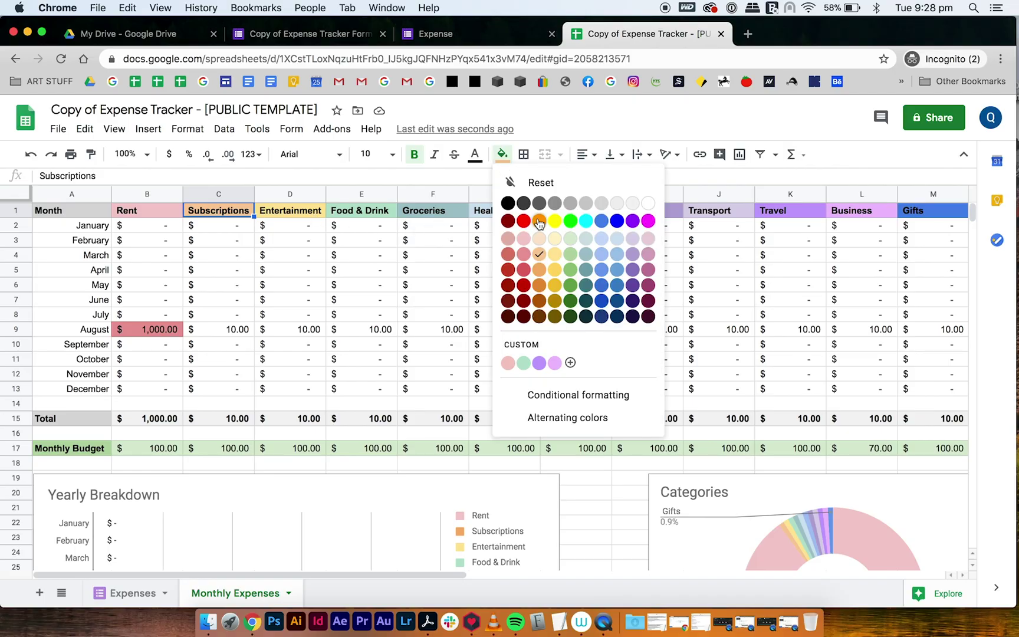
click(235, 213)
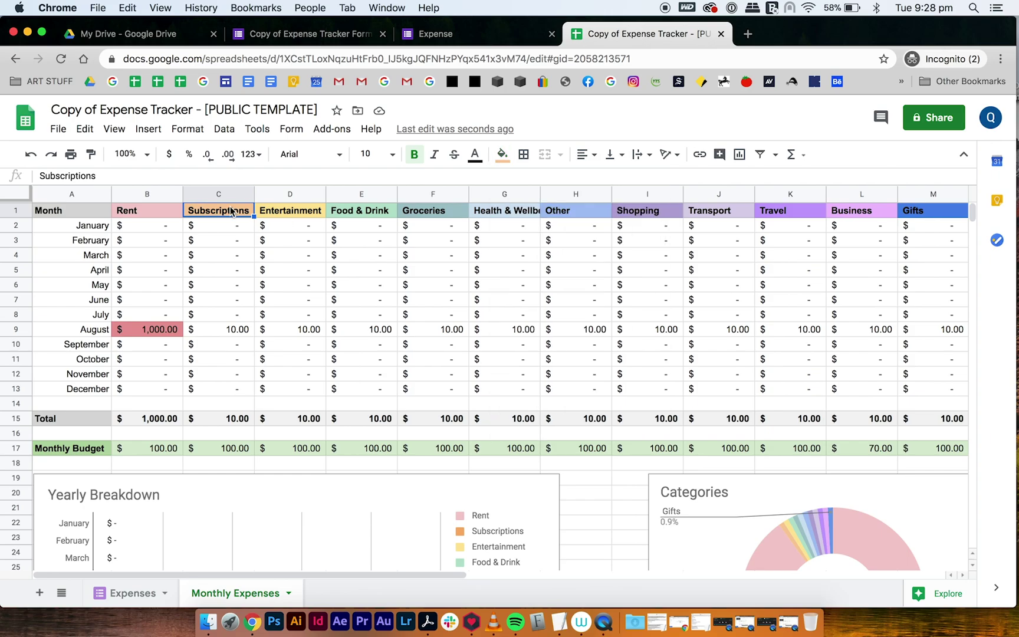
click(502, 154)
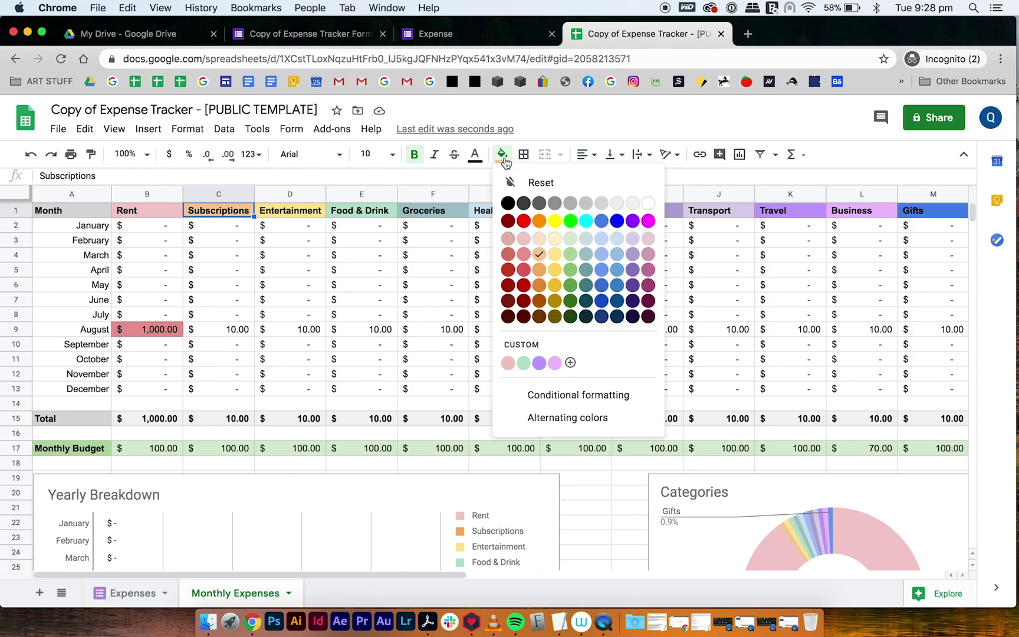
click(554, 220)
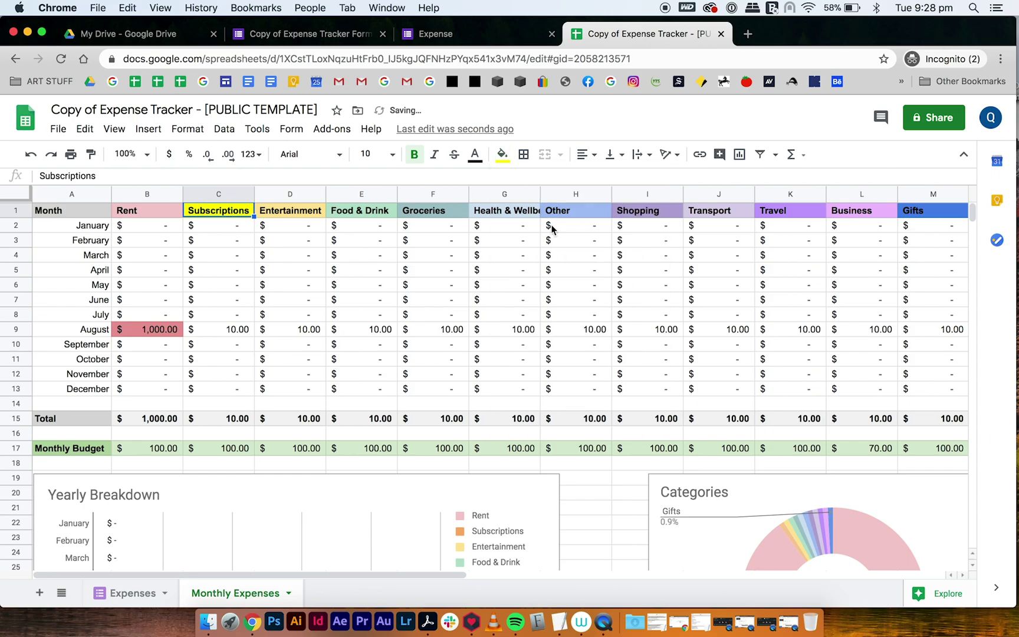
scroll(447, 430, down, 5)
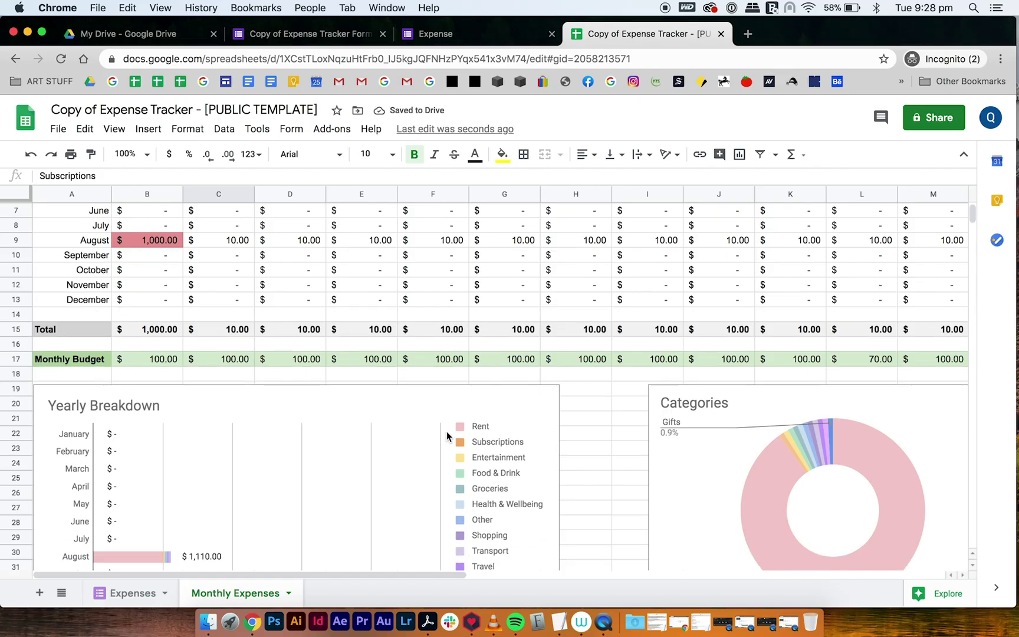
scroll(446, 435, down, 1)
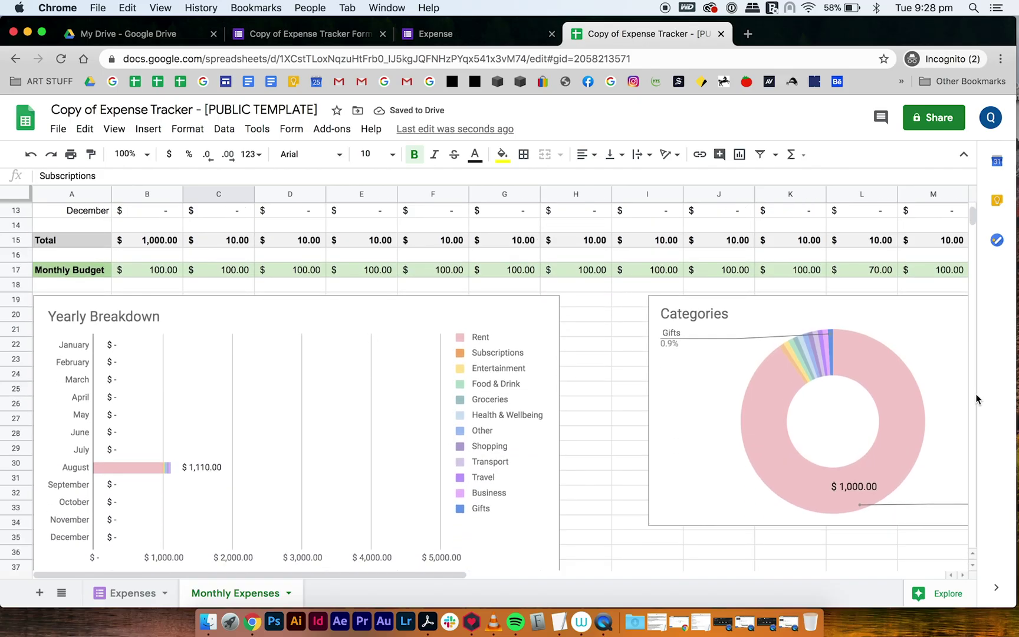
click(130, 468)
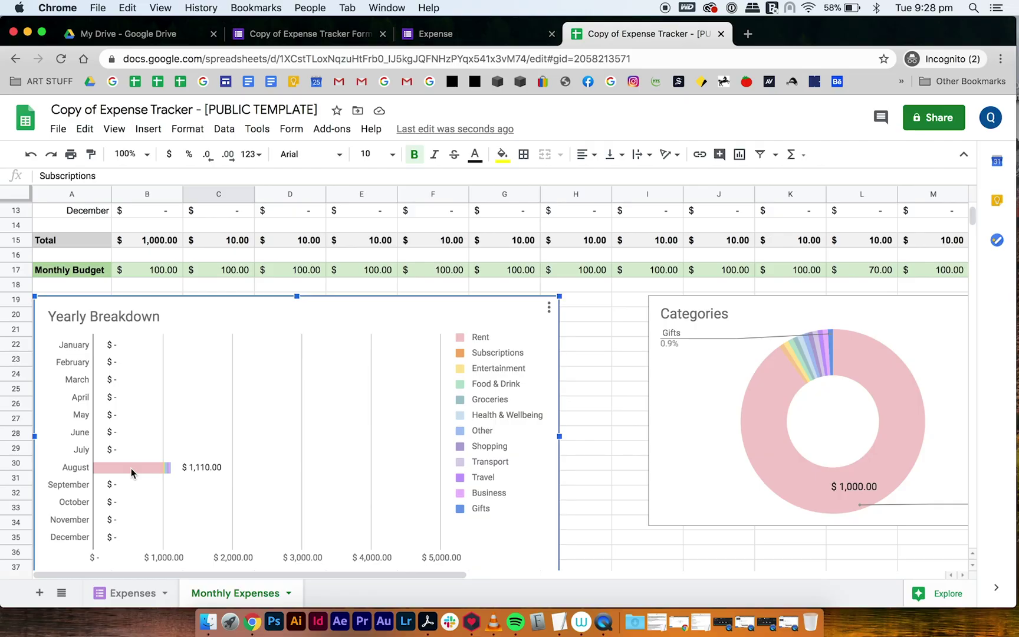
- In the Yearly Breakdown chart editor, set the Subscriptions series colour to yellow
double_click(132, 467)
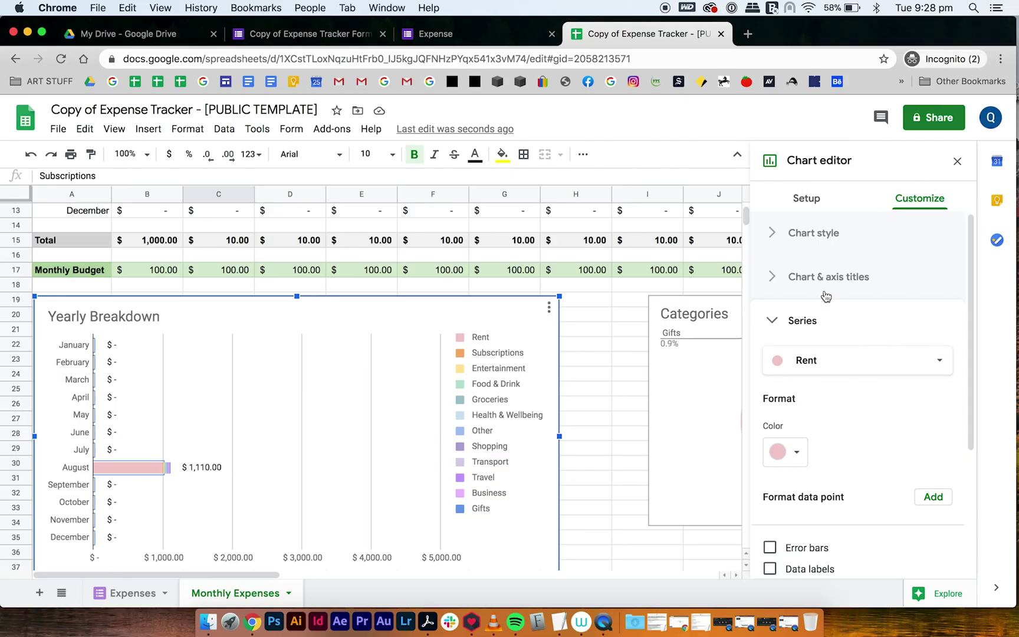
click(842, 364)
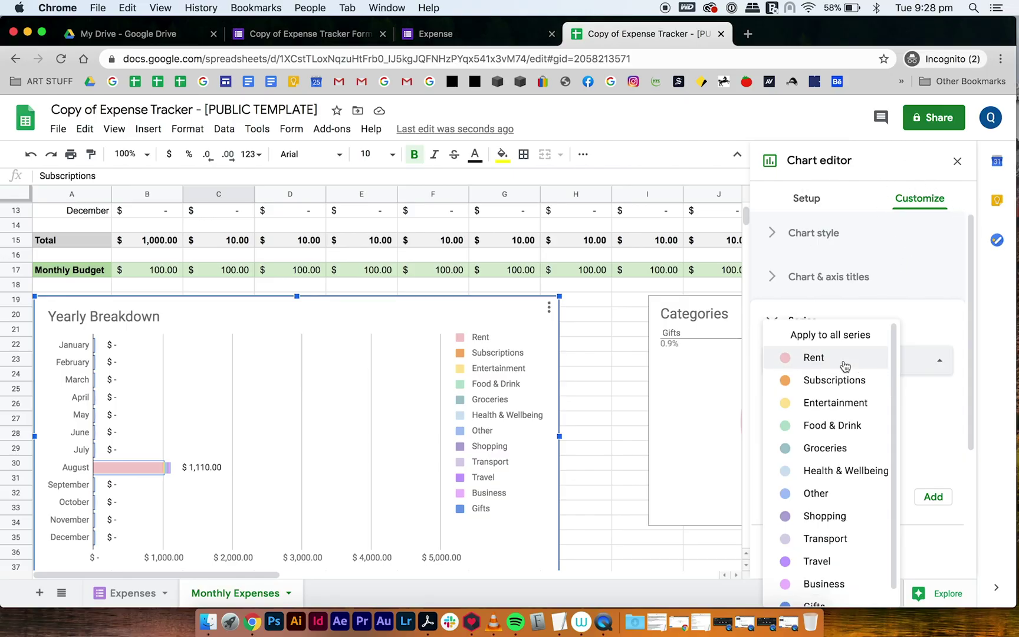
scroll(842, 469, down, 1)
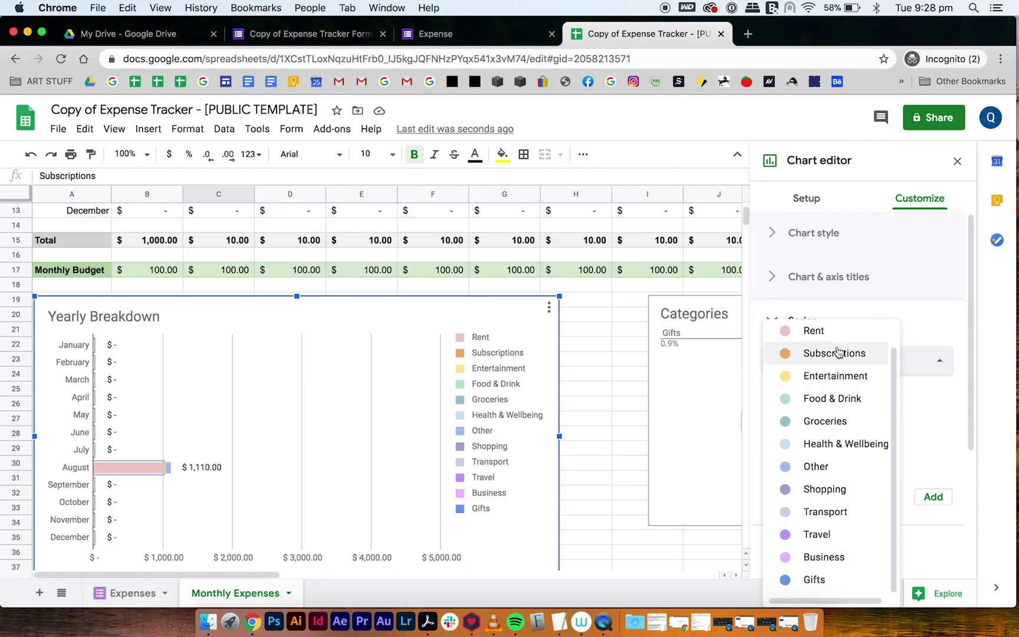
click(919, 332)
click(787, 326)
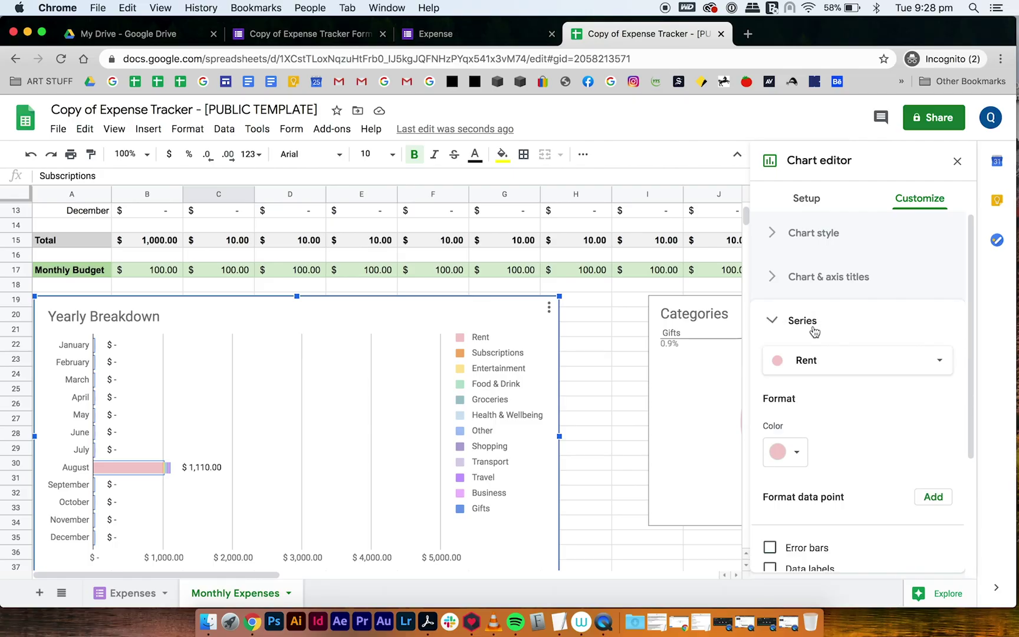
click(816, 367)
click(819, 381)
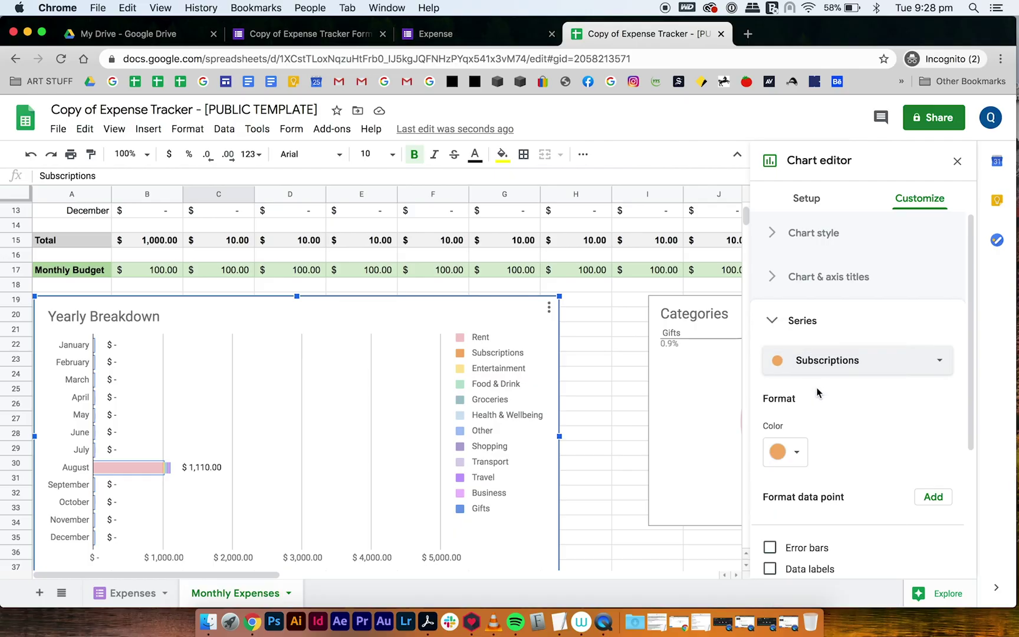
click(794, 456)
click(825, 278)
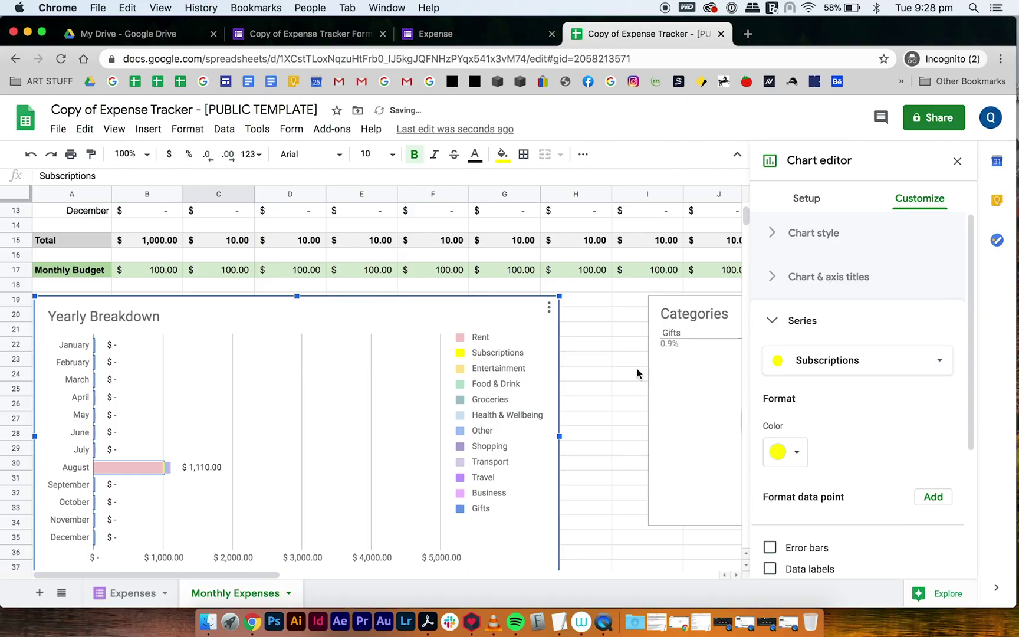
click(611, 404)
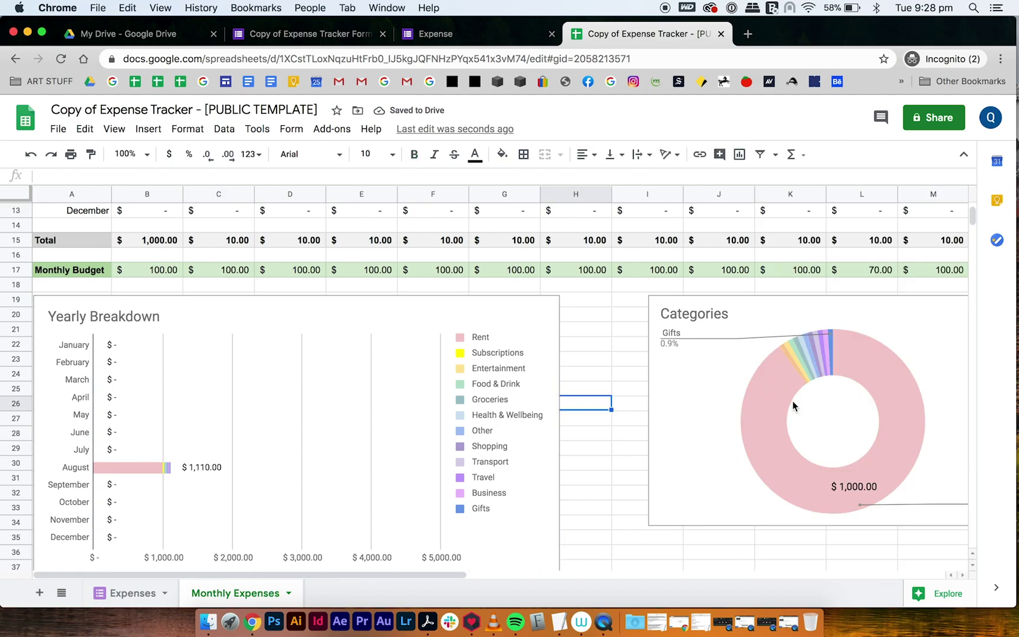
- Colour the Subscriptions slice of the Categories pie chart yellow
click(790, 378)
double_click(790, 380)
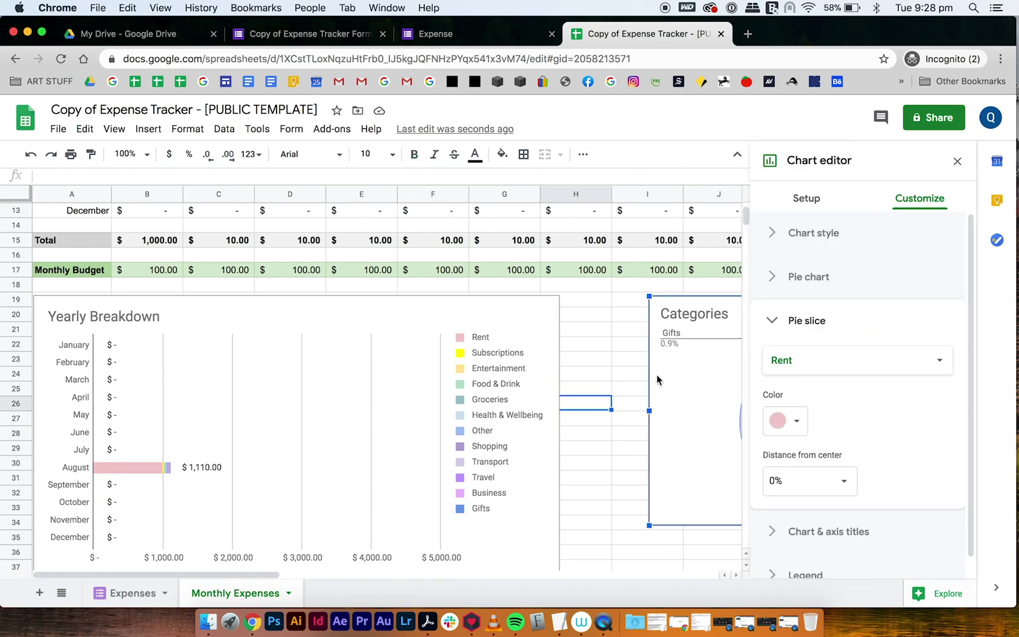
click(821, 362)
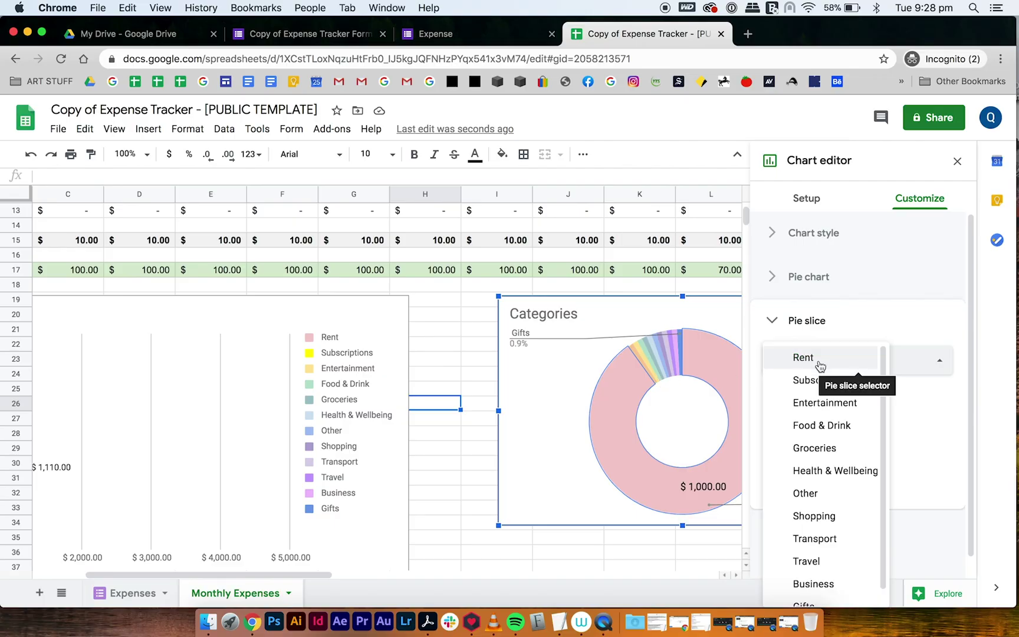
click(819, 386)
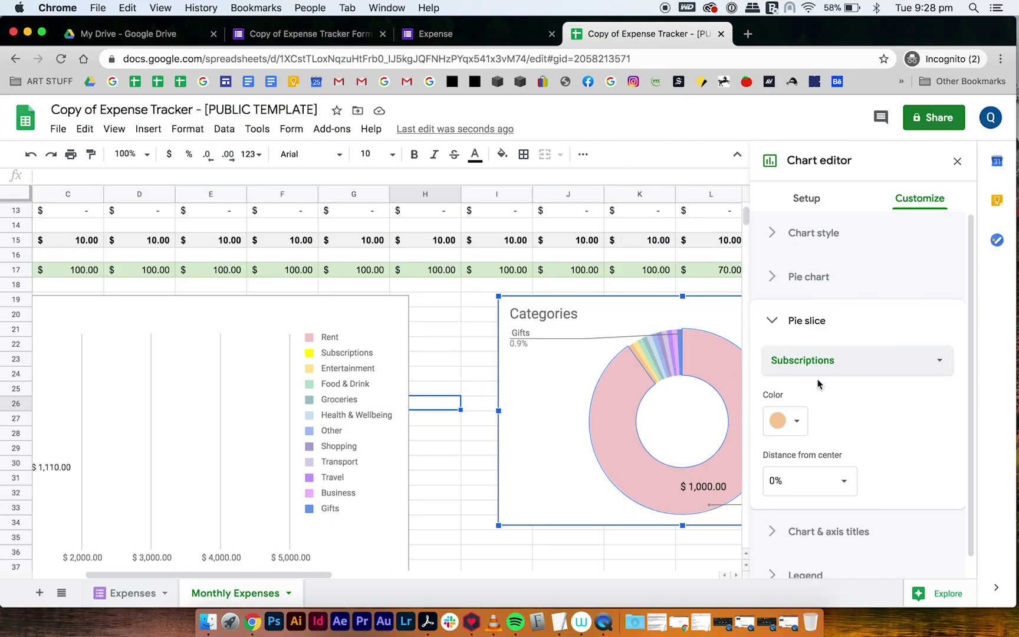
click(789, 420)
click(825, 248)
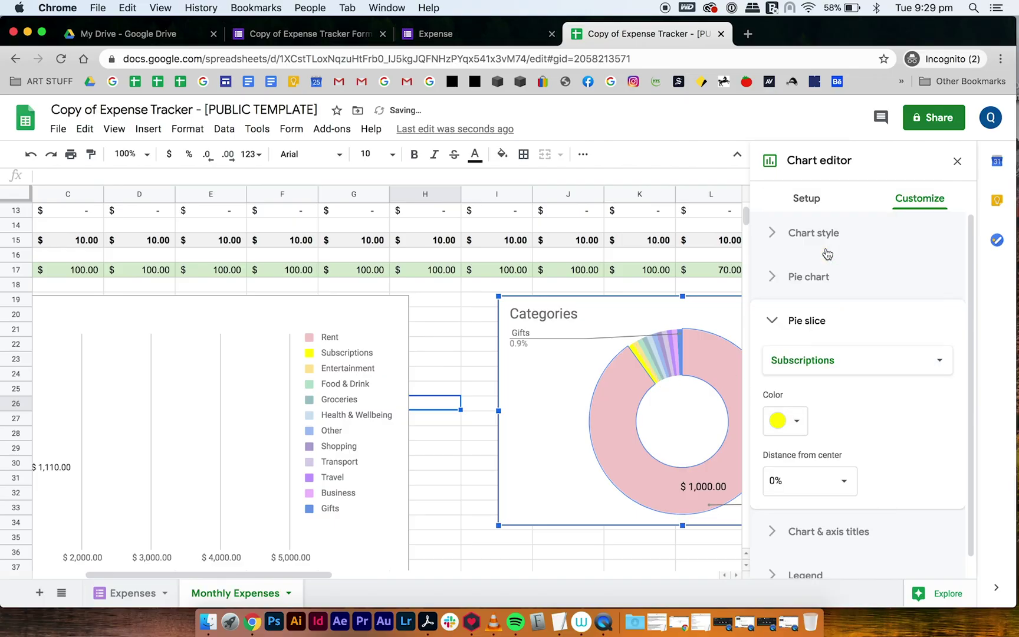
click(469, 453)
- Reopen the Yearly Breakdown chart editor to review its bar colour settings, then close it
click(628, 386)
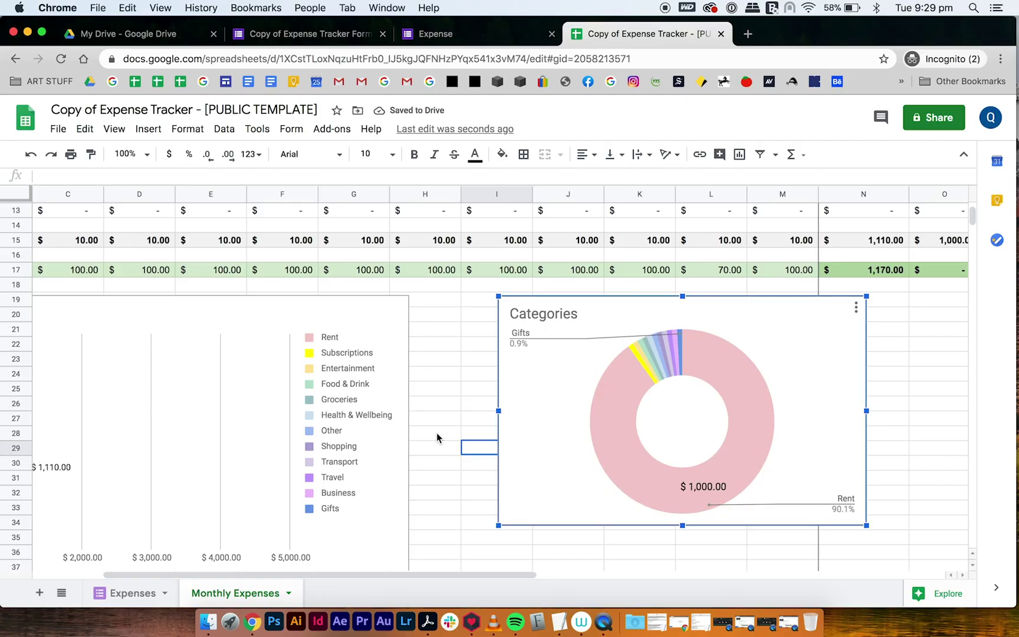
scroll(442, 438, left, 3)
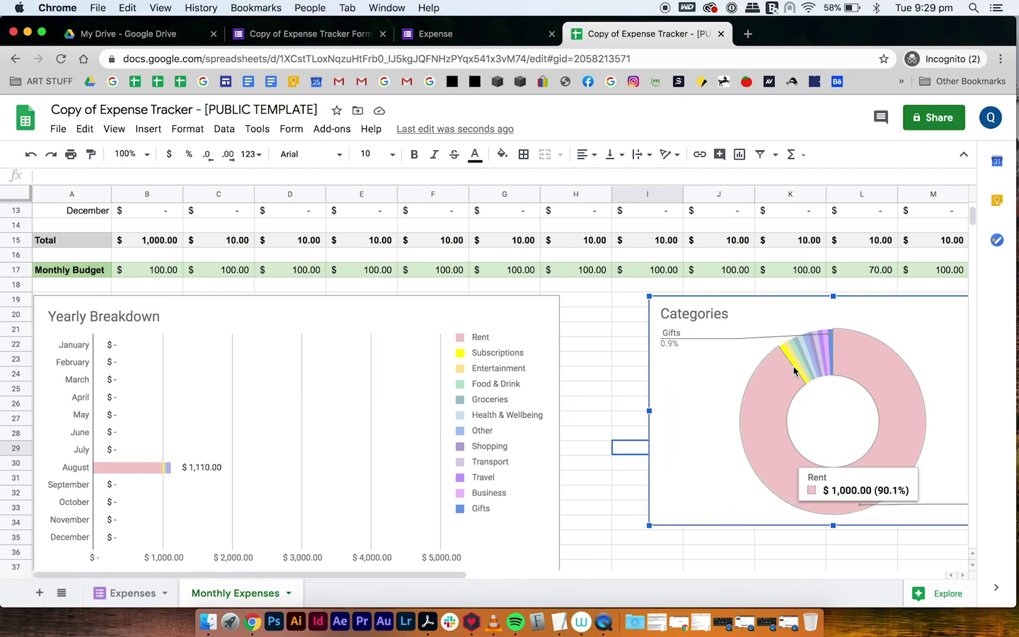
mouse_move(832, 357)
double_click(145, 472)
click(145, 472)
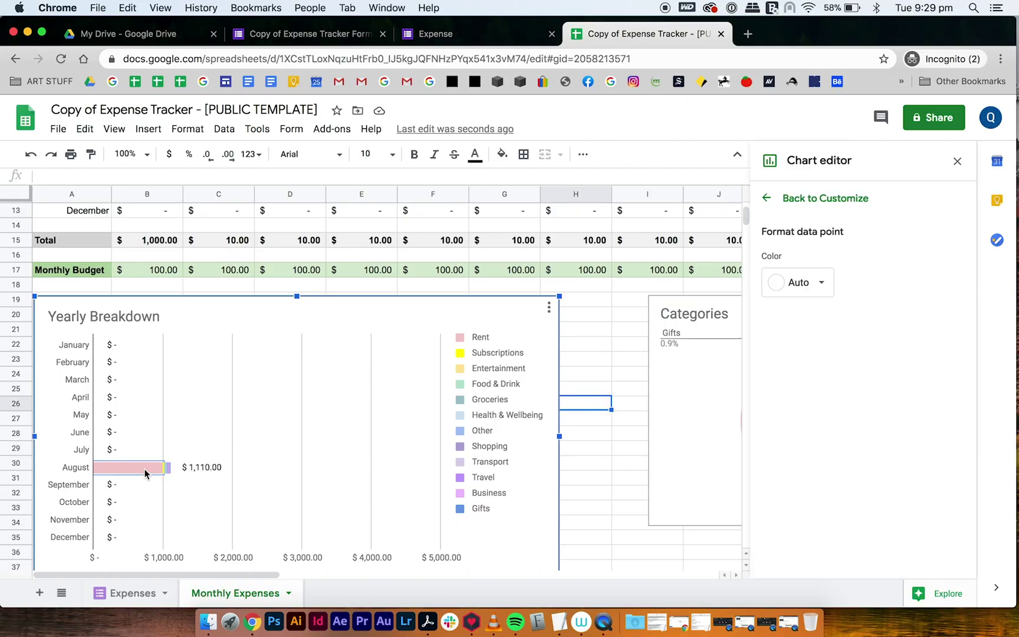
click(767, 200)
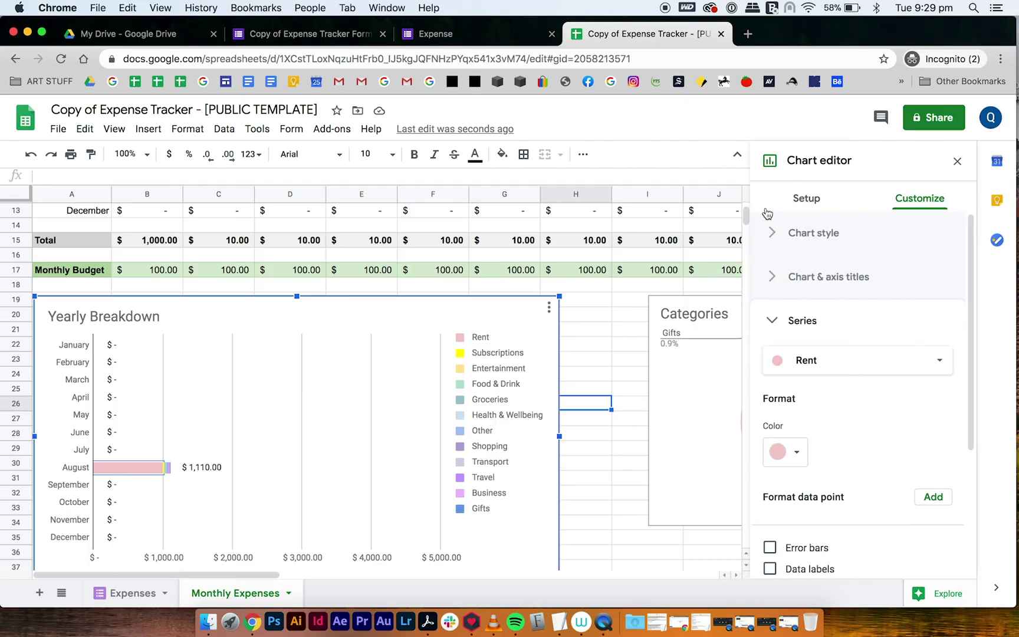
click(643, 400)
scroll(214, 234, up, 5)
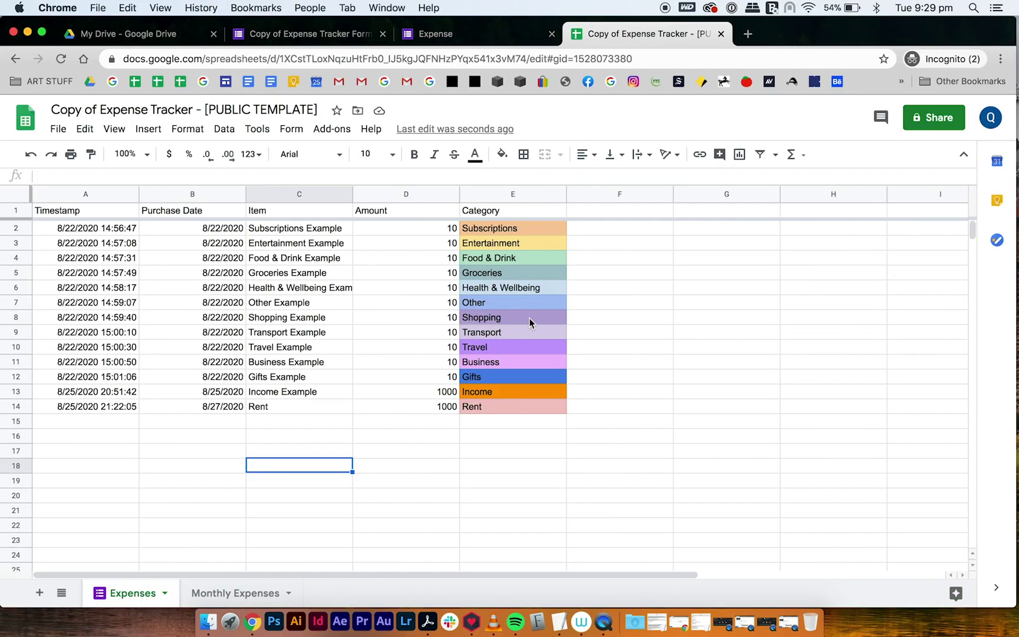
- Change the Subscriptions conditional format rule on the Category column to a yellow fill
click(500, 230)
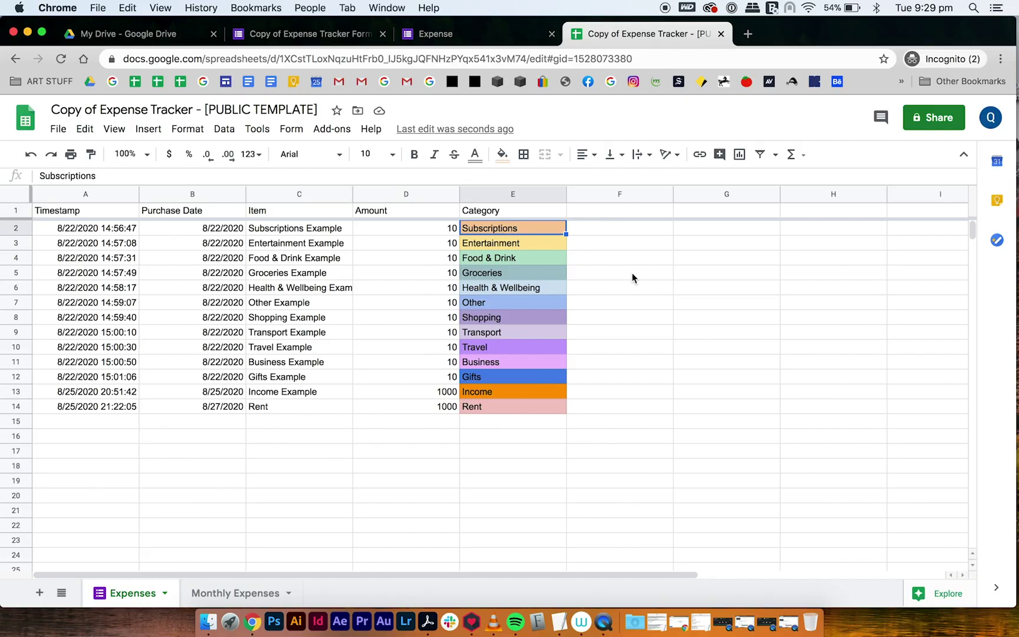
click(505, 193)
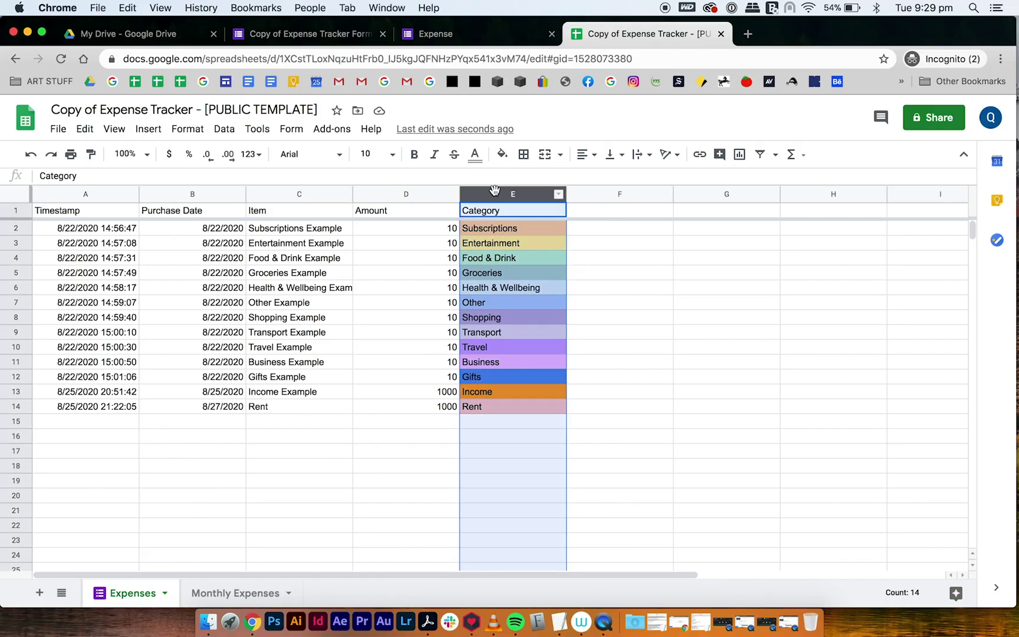
click(148, 131)
mouse_move(188, 129)
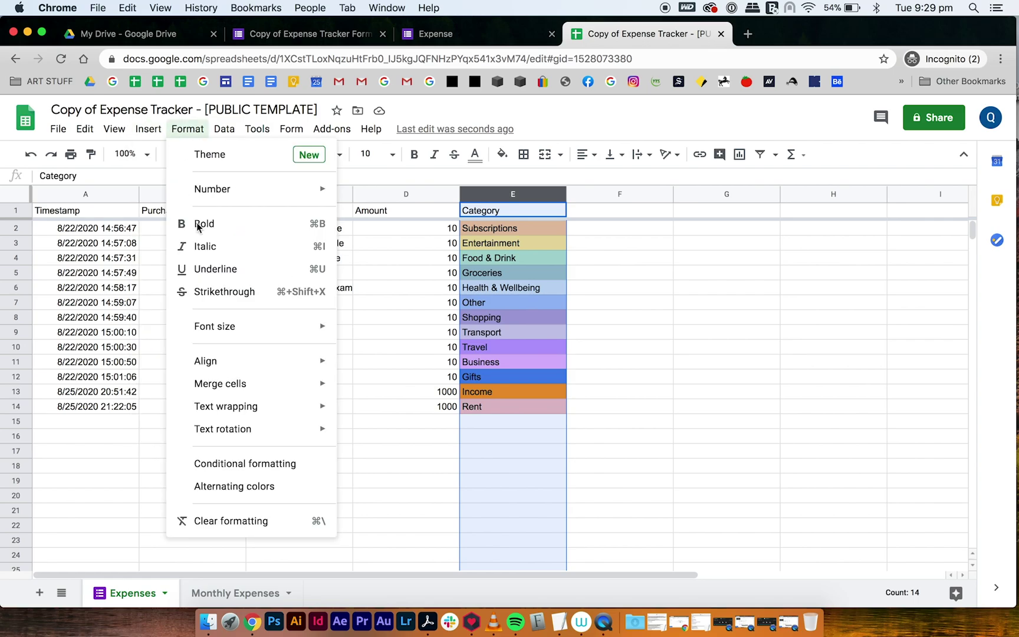
click(245, 464)
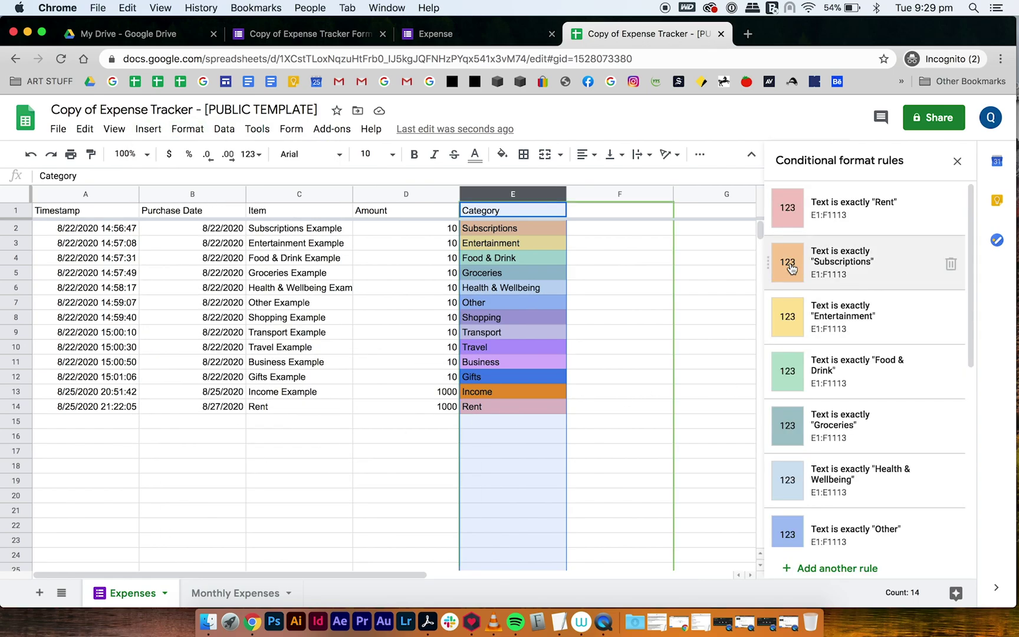
click(875, 265)
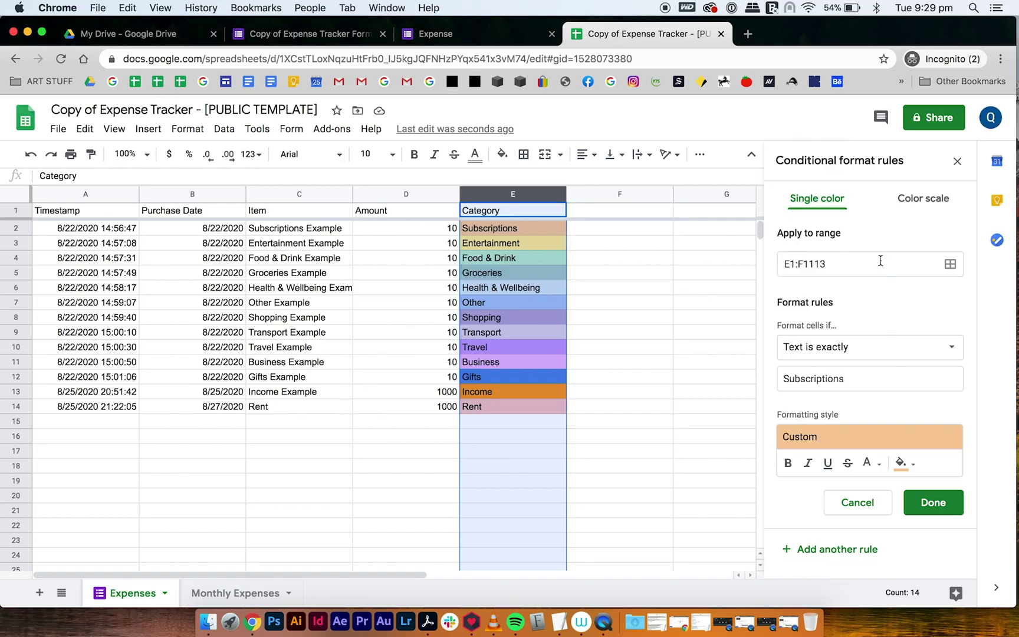
click(915, 466)
click(809, 296)
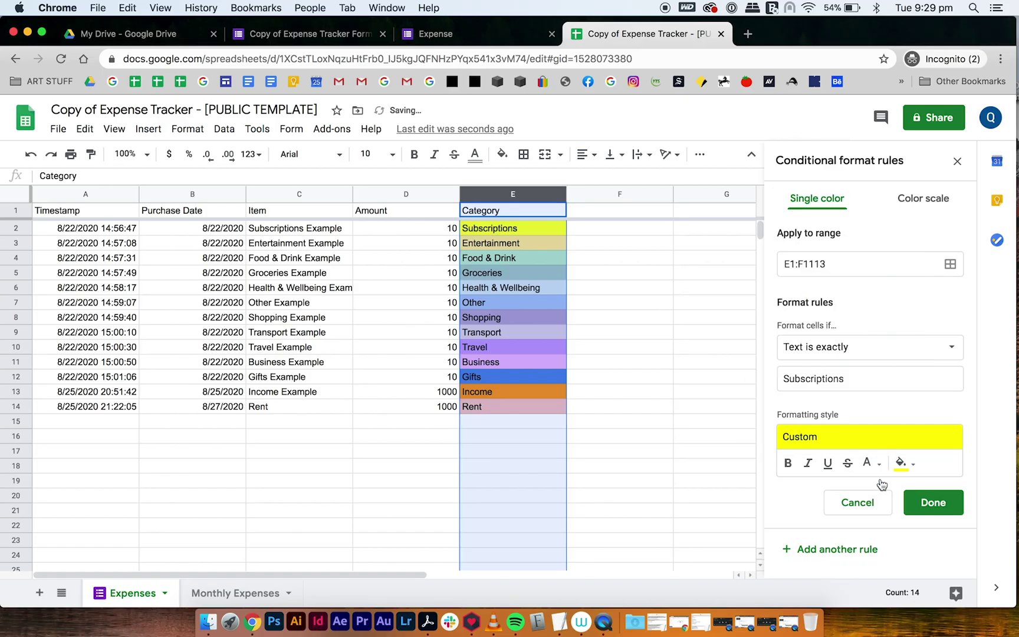
click(933, 503)
click(629, 465)
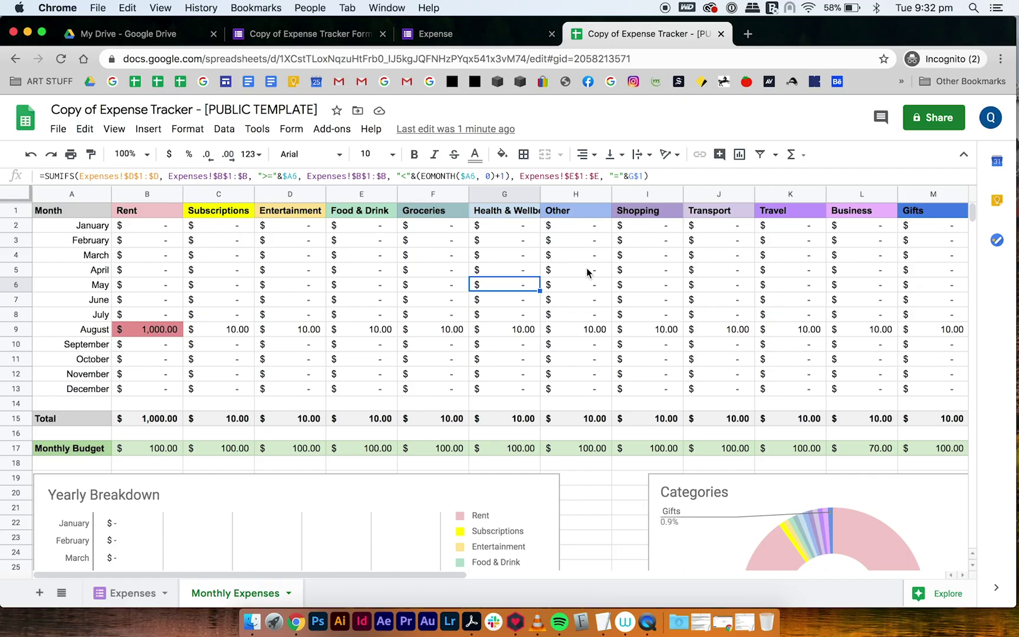
- Insert an empty column to the right of the Gifts column M
scroll(588, 273, right, 5)
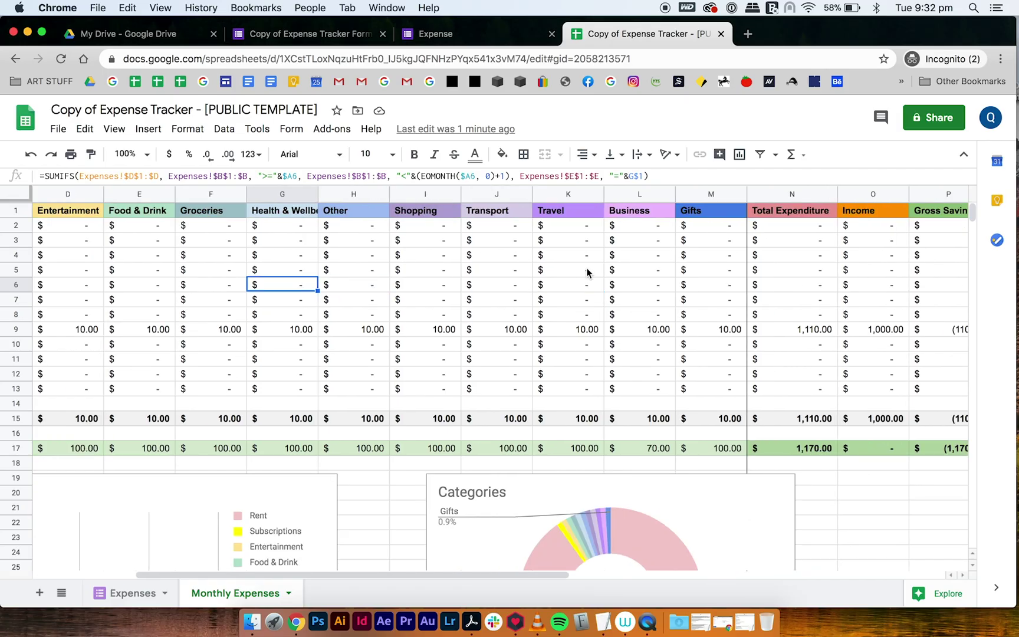
click(702, 194)
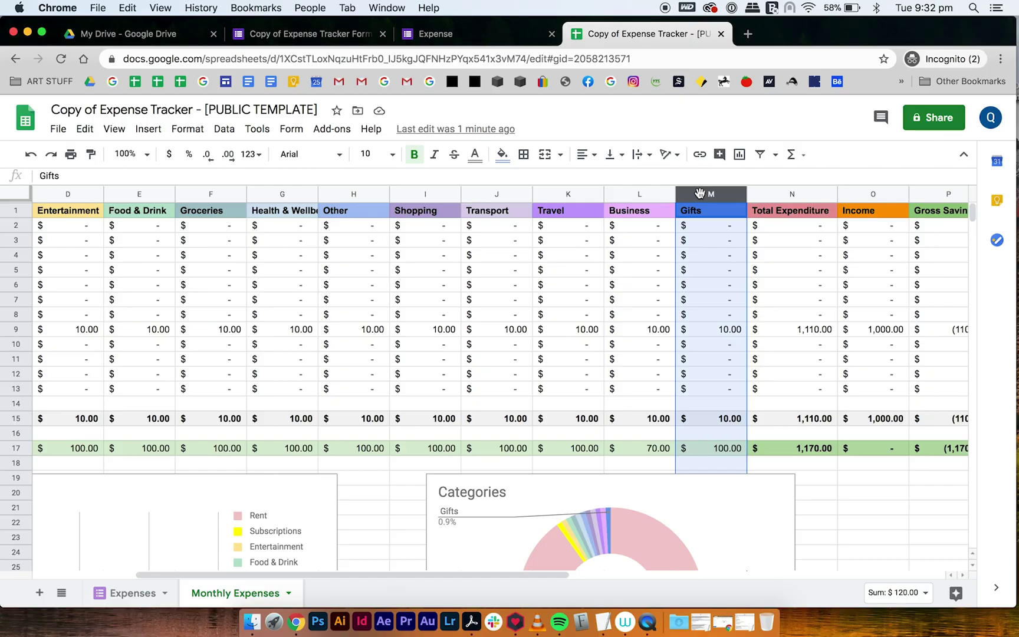
scroll(613, 445, down, 2)
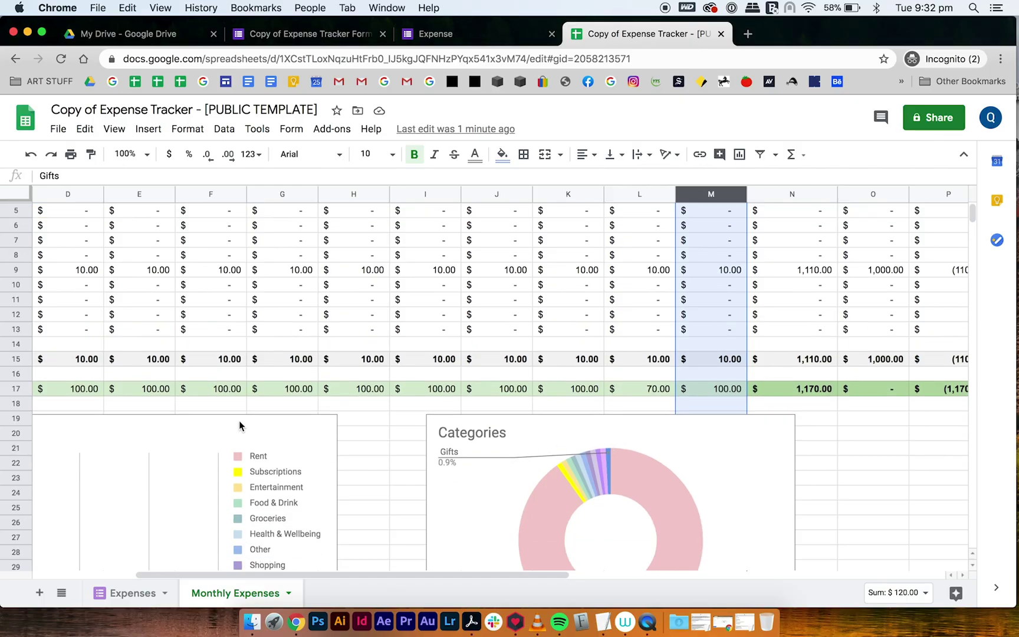
scroll(614, 469, up, 2)
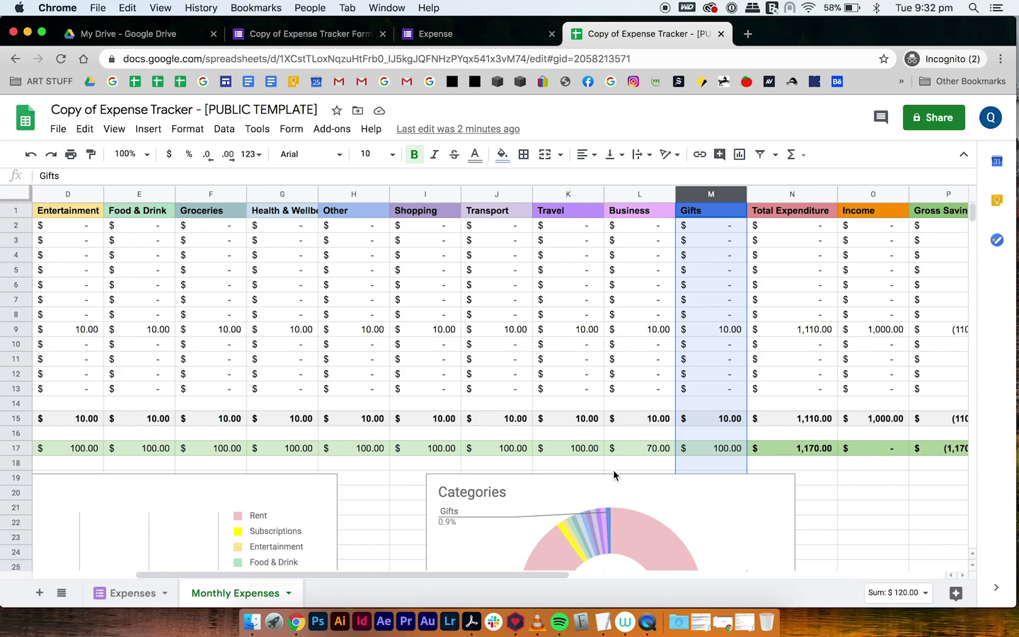
right_click(694, 197)
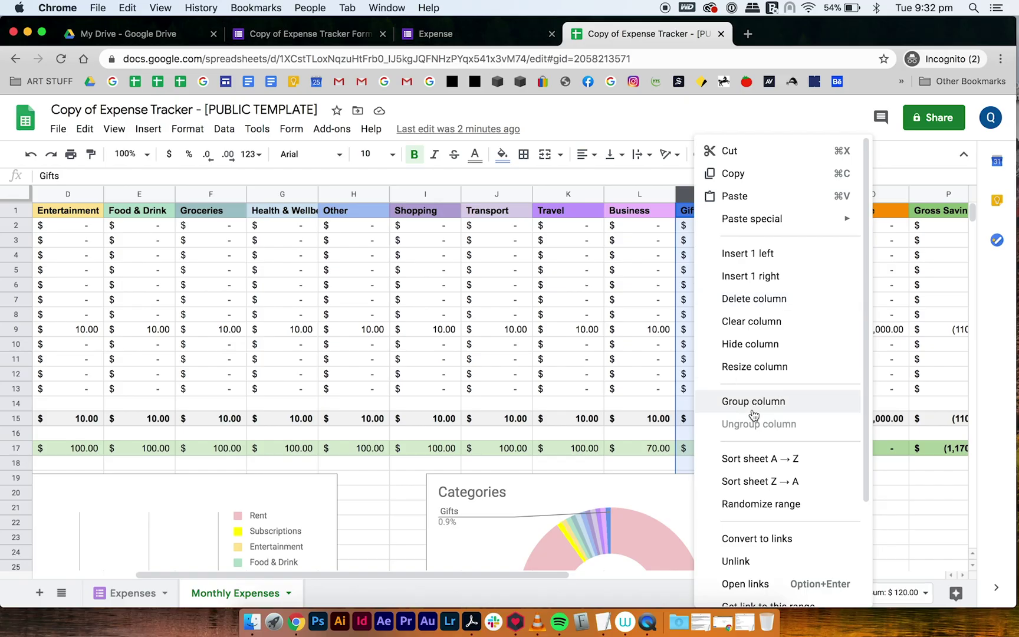
click(763, 276)
- Copy Gifts cells M1:M17 with their SUMIFS formulas into the new column N
click(783, 284)
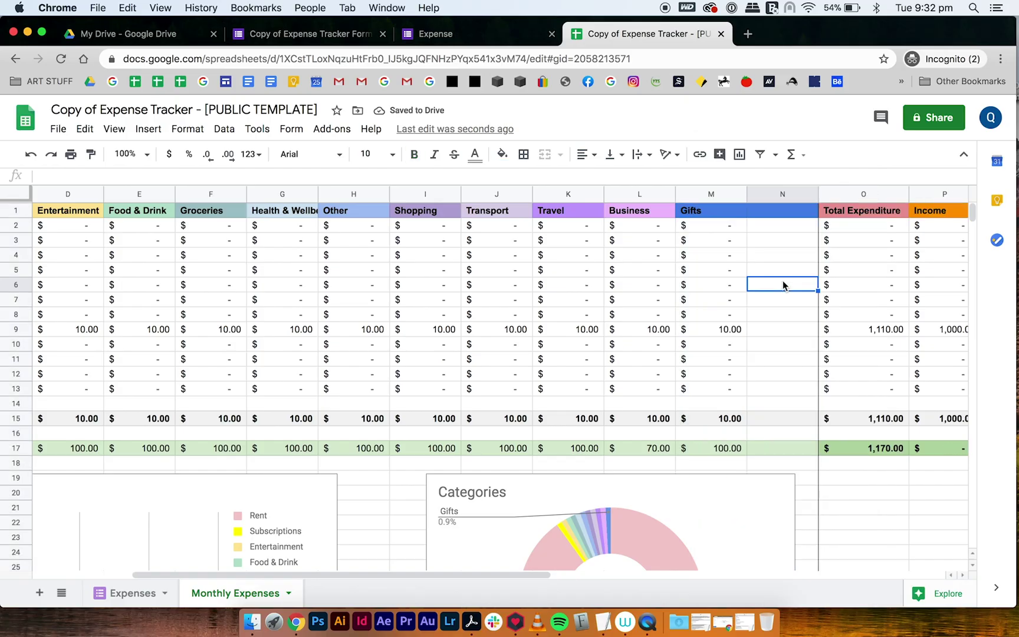
key(Up)
key(Up)
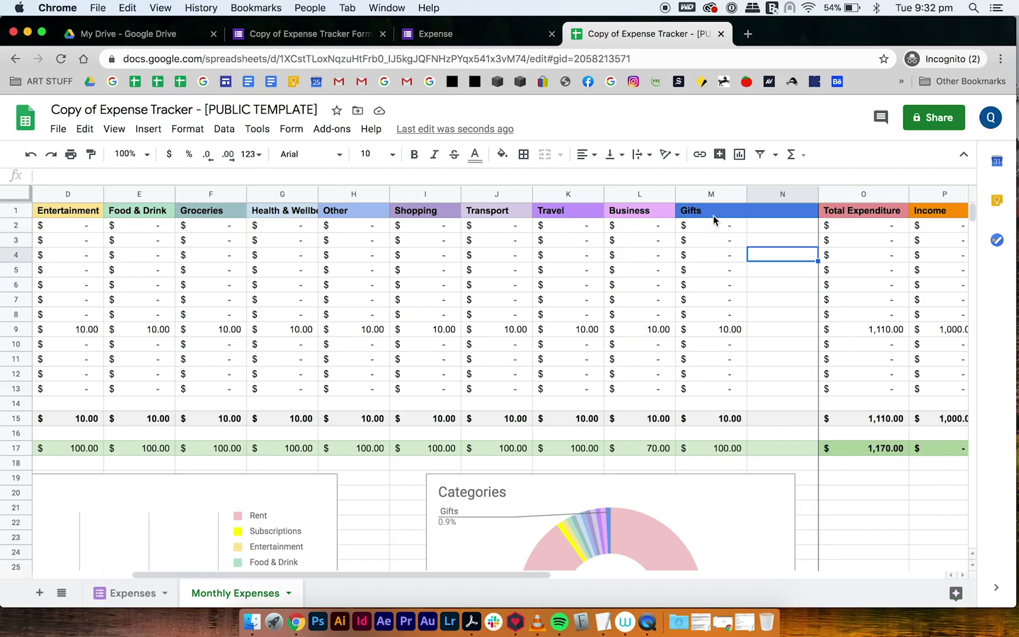
drag(712, 211, 713, 452)
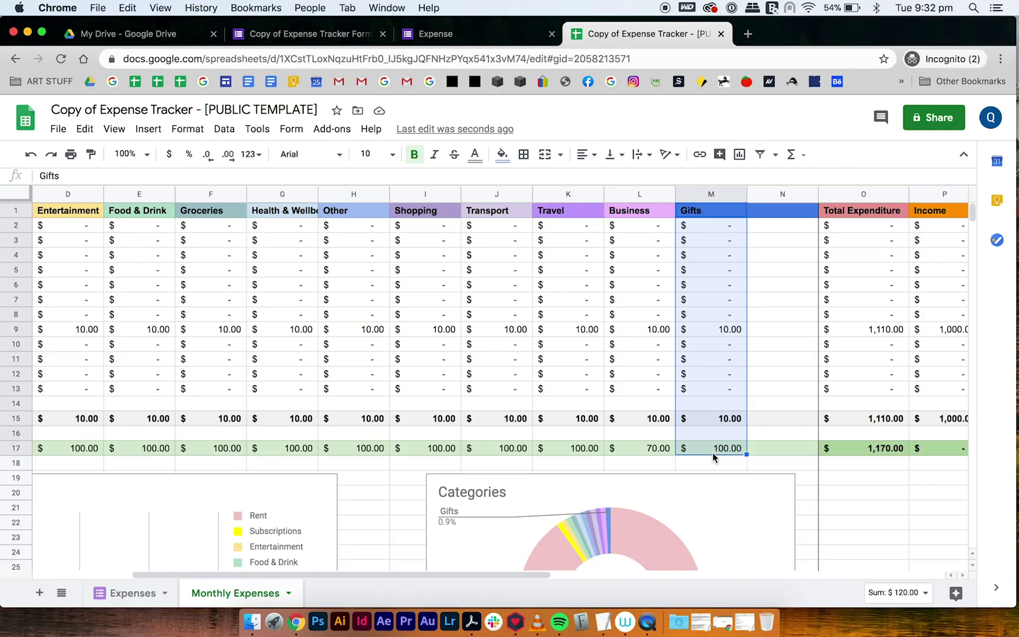
key(super+c)
click(773, 212)
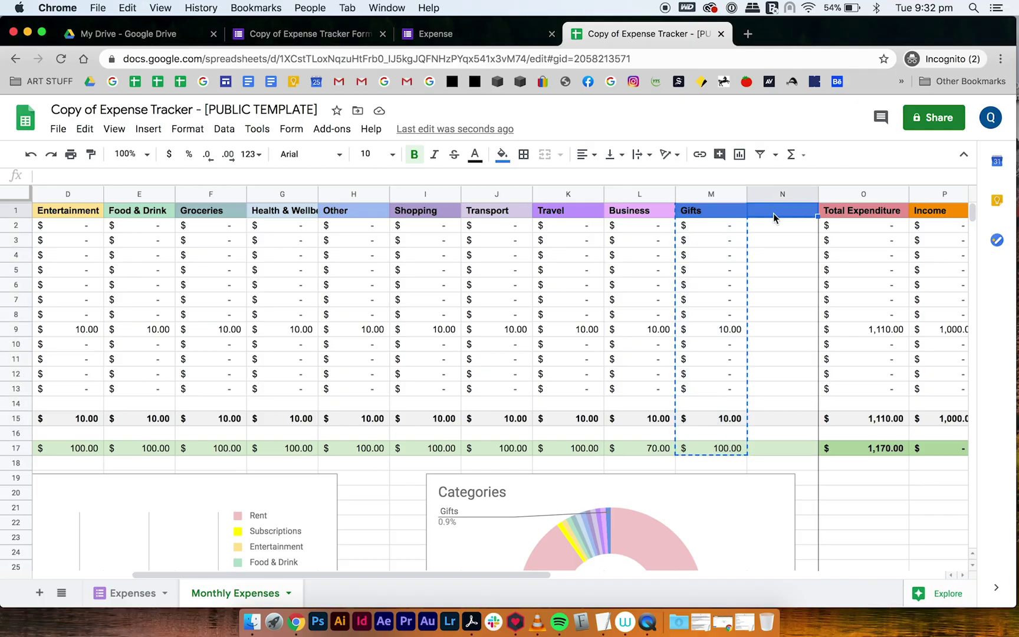
key(super+v)
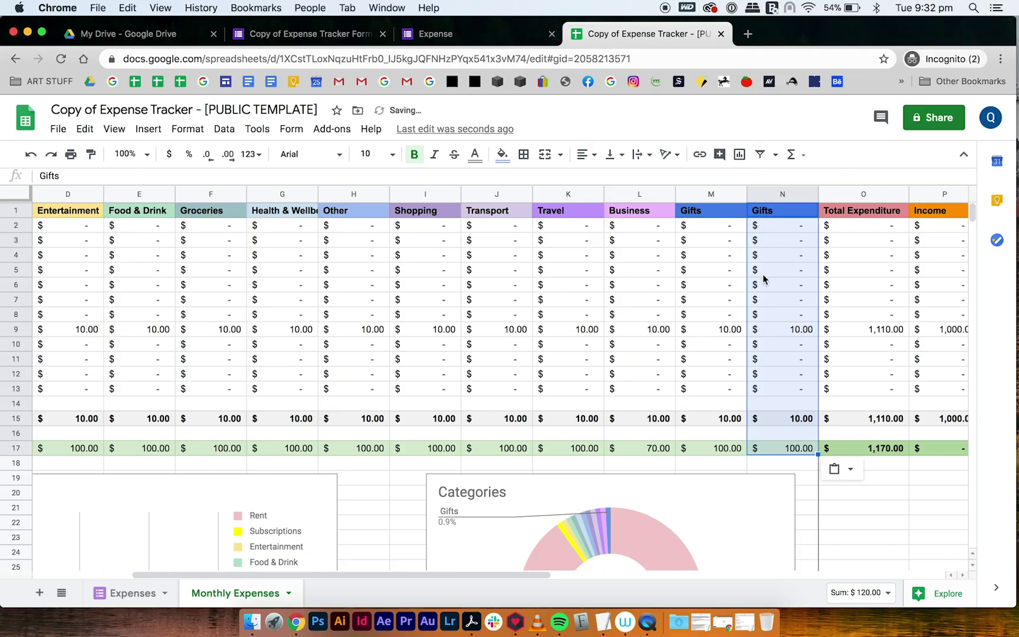
click(764, 275)
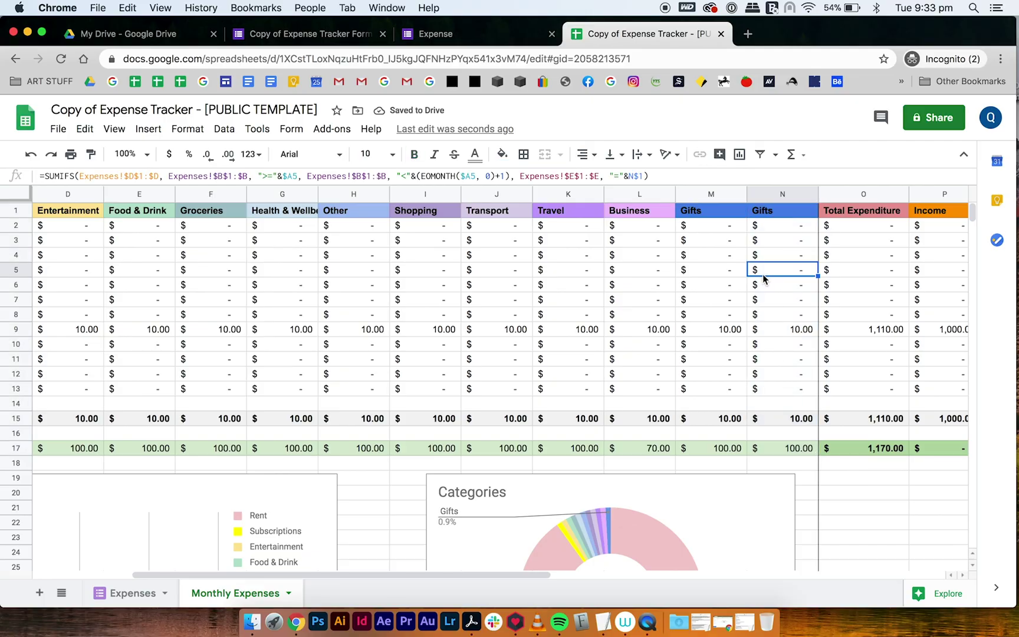
drag(772, 226, 772, 391)
click(771, 391)
- Retitle the copied column's header cell N1 to New
click(758, 285)
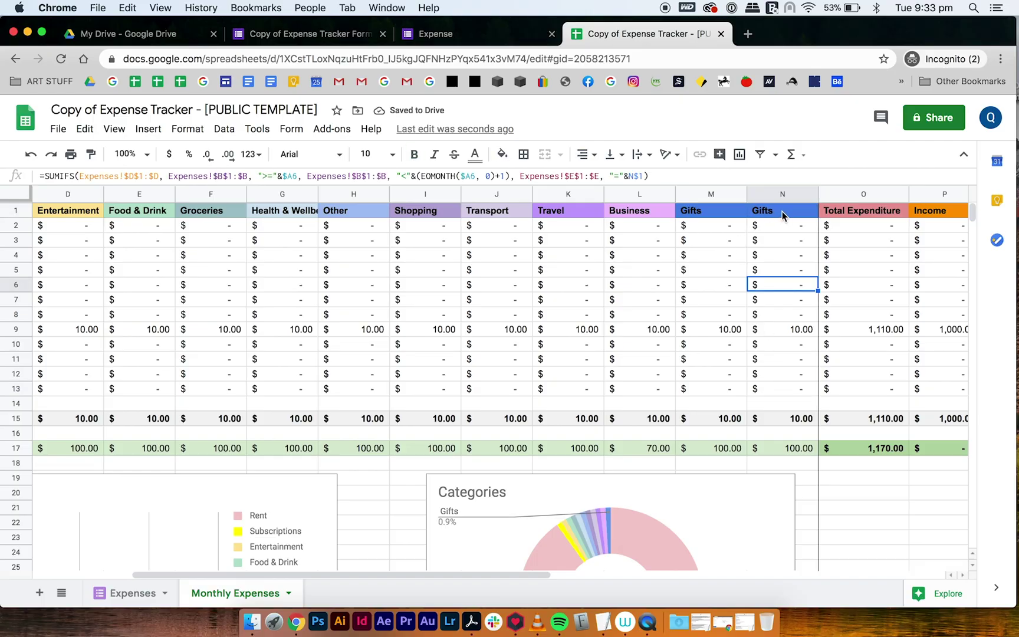
click(782, 212)
text(New)
click(793, 245)
- Remove the blue fill from the New header cell
click(787, 209)
click(502, 154)
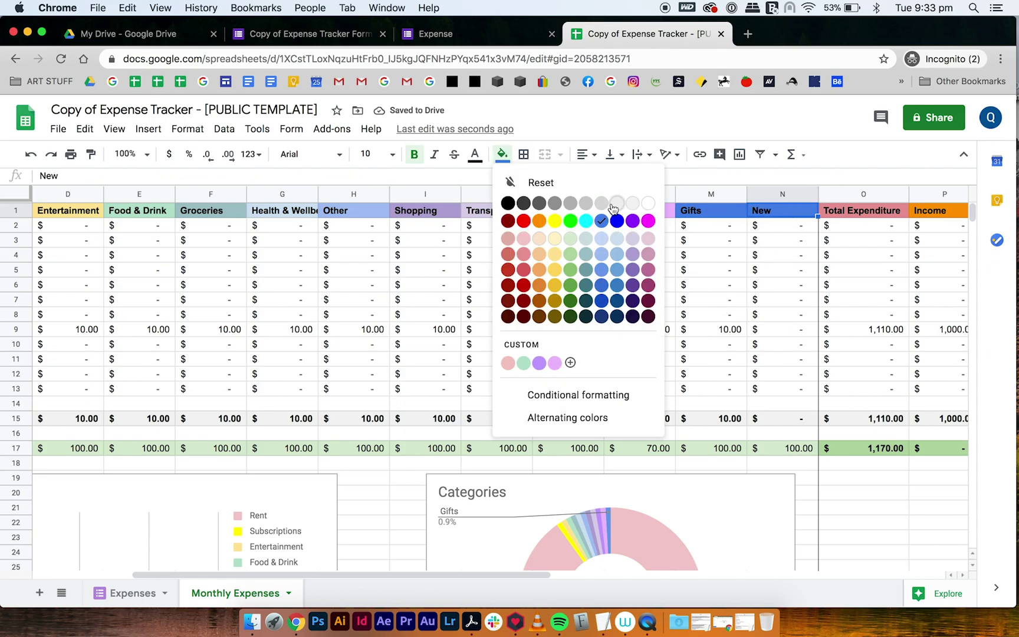
click(585, 201)
click(699, 311)
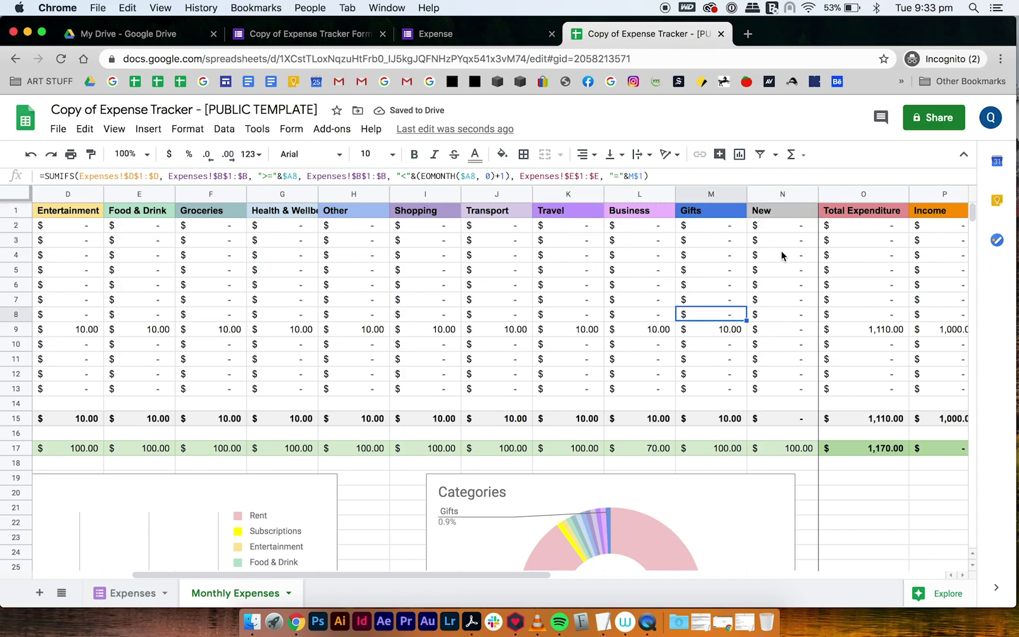
click(765, 198)
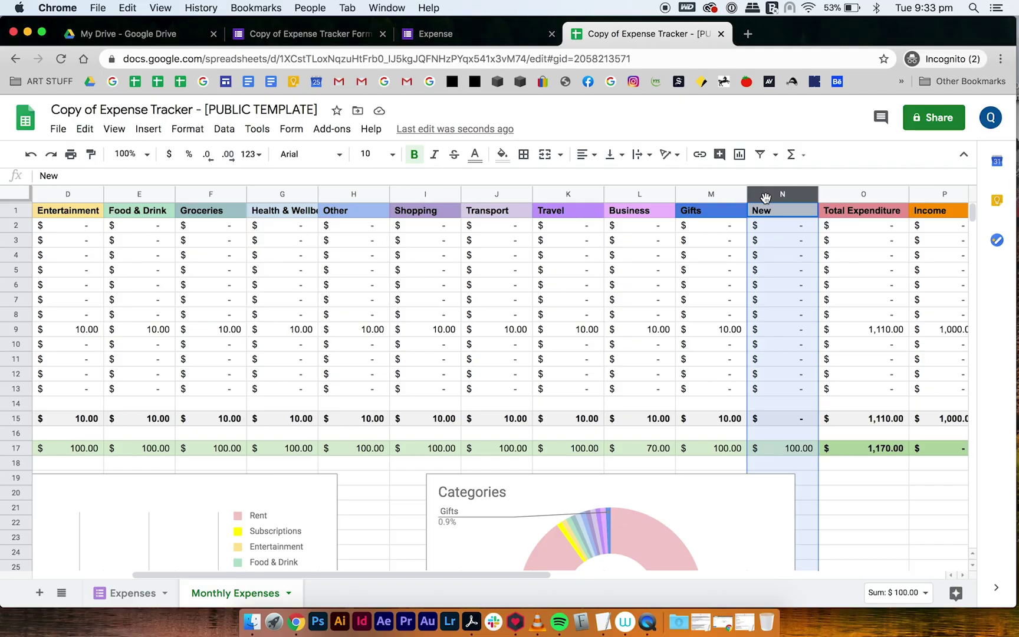
click(717, 328)
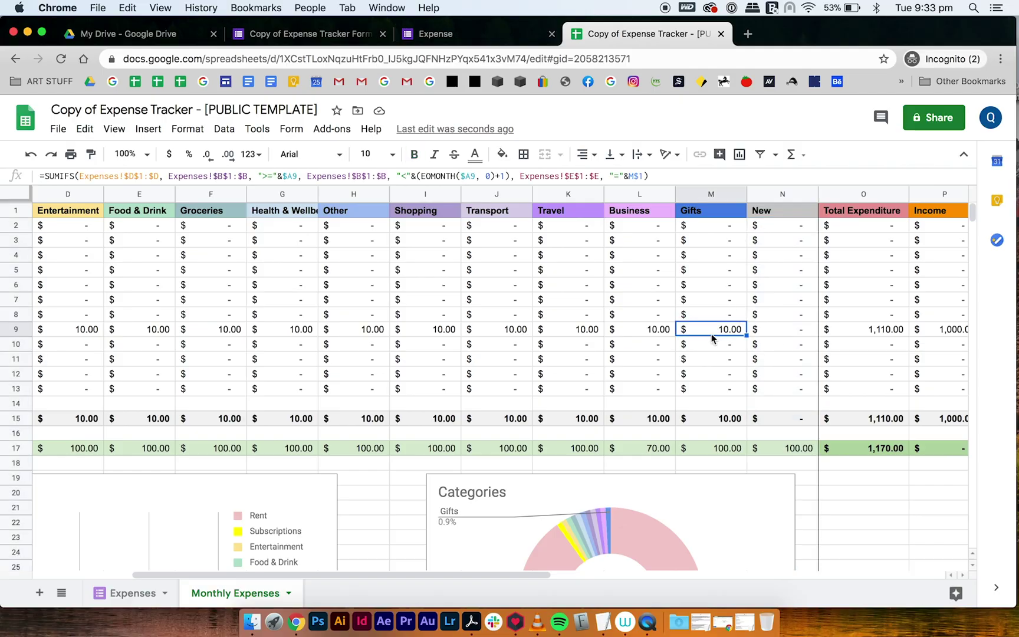
- Switch to the Copy of Expense Tracker Form editor
scroll(566, 342, left, 1)
scroll(566, 342, left, 1)
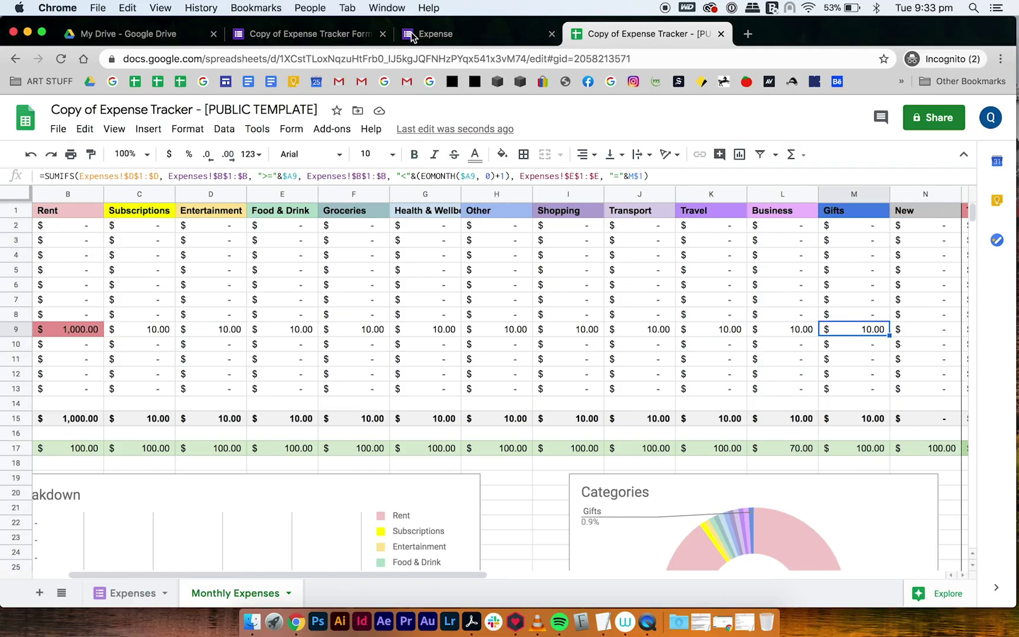
click(310, 35)
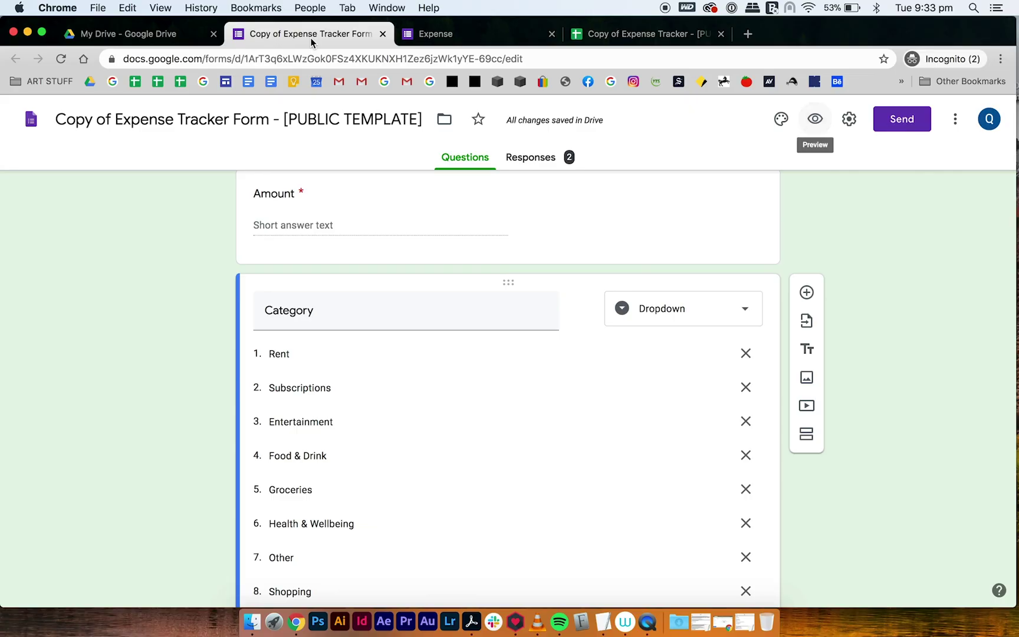
- Add New as the 14th Category option and preview the live Expense form
scroll(380, 380, down, 5)
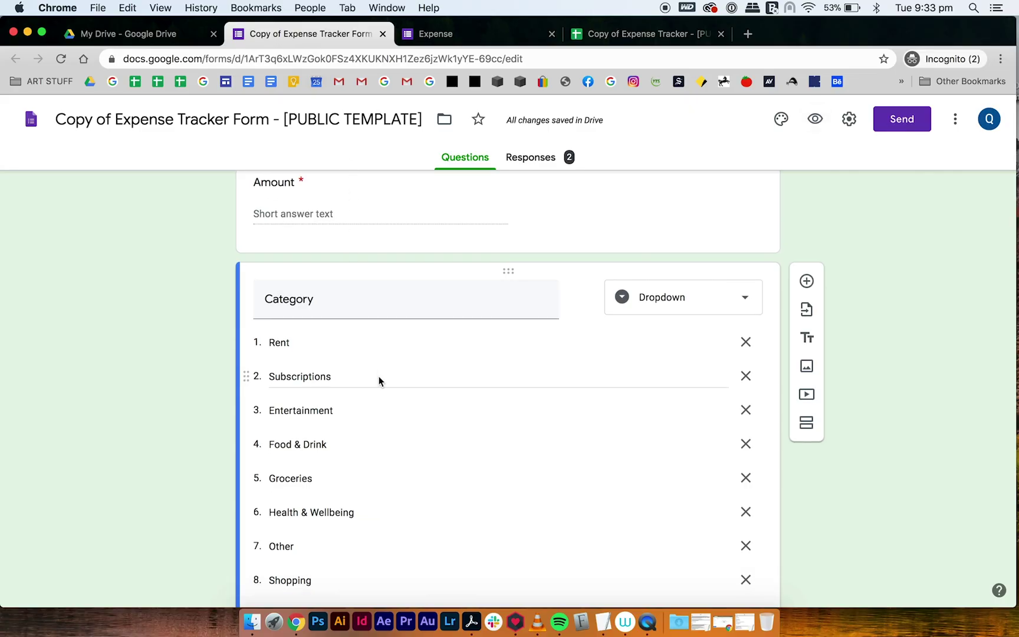
click(298, 473)
text(New)
click(175, 457)
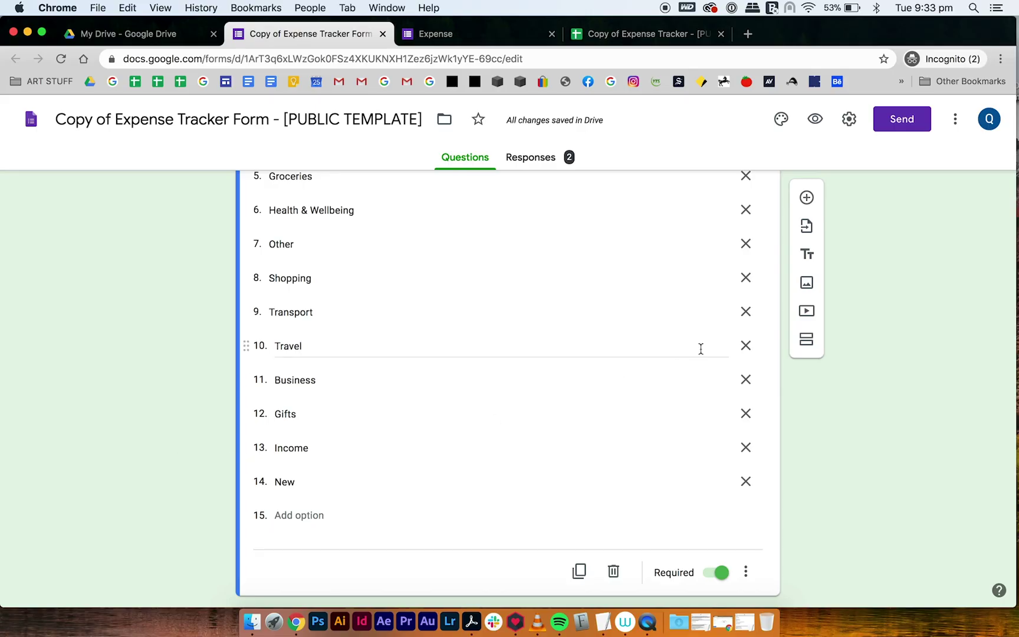
click(820, 126)
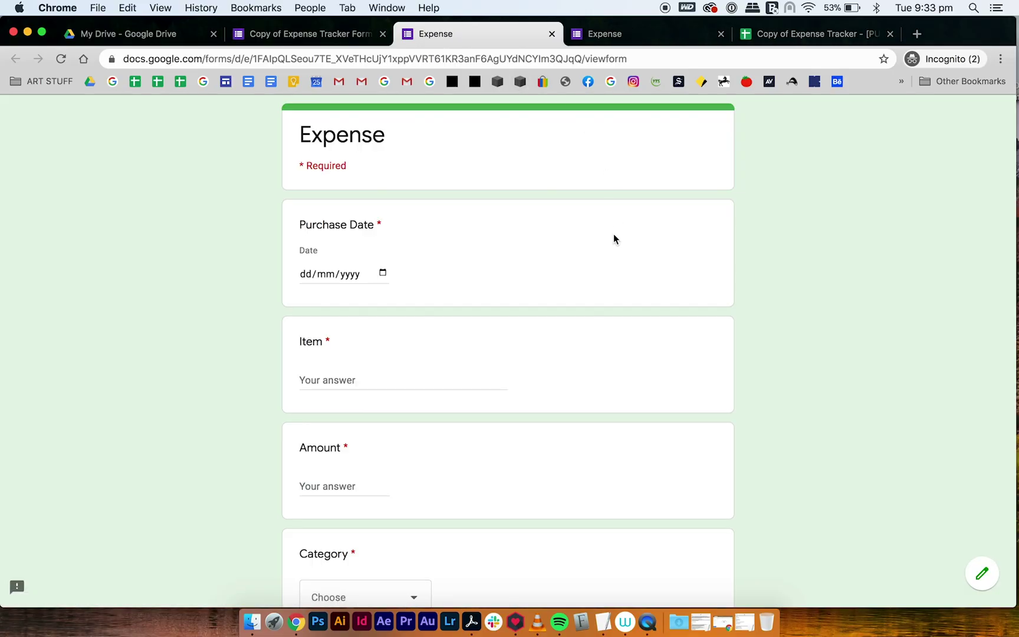
- Submit a response dated 21/08/2020: item New expense, amount 60, category New
scroll(613, 236, down, 3)
scroll(469, 200, up, 3)
click(383, 270)
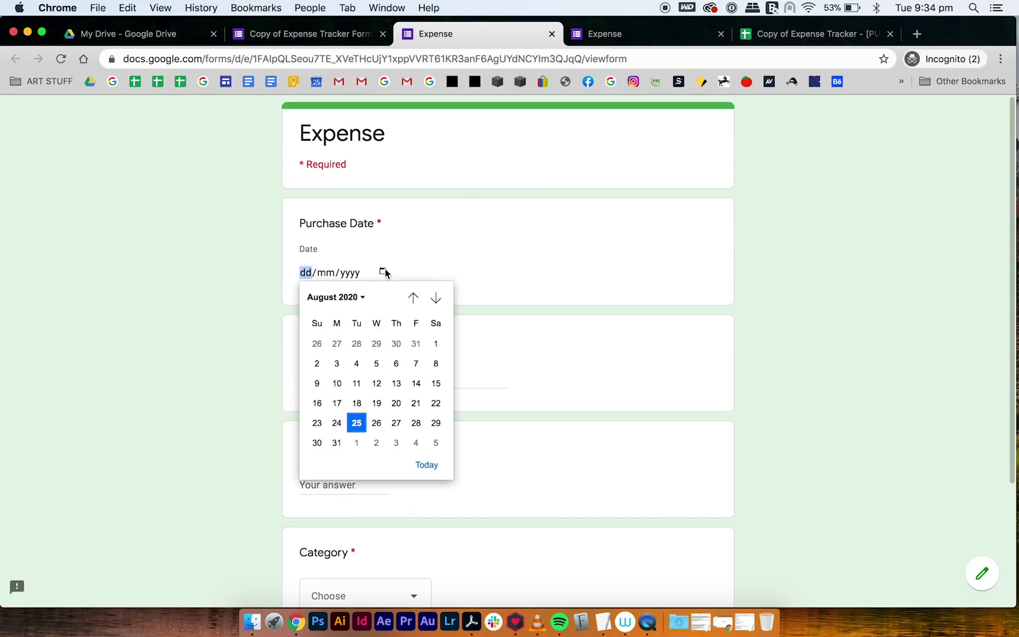
click(415, 401)
click(354, 381)
text(New expense)
click(328, 481)
text(60)
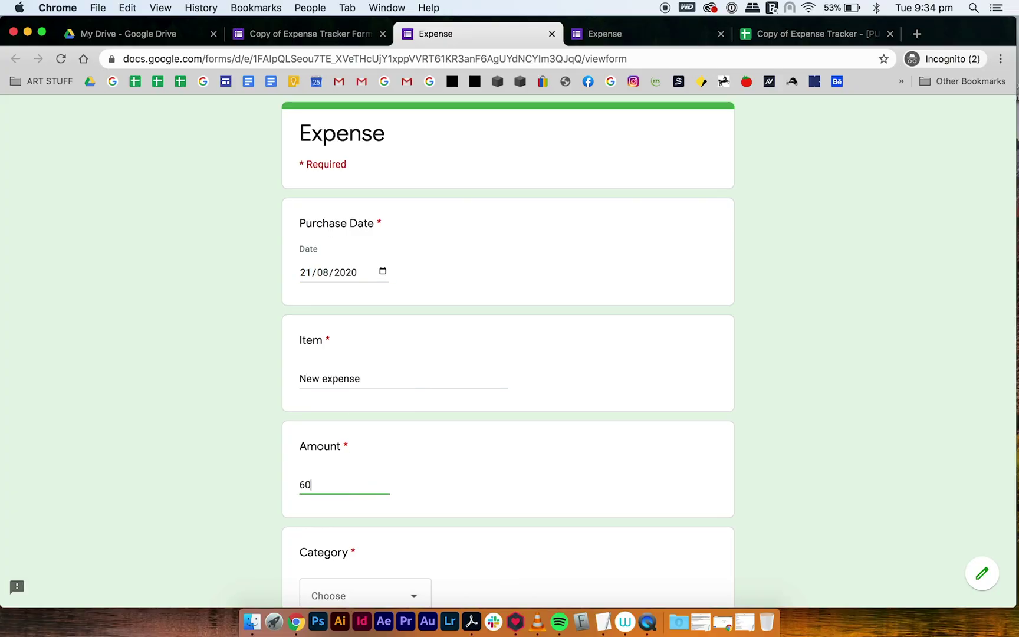
scroll(350, 485, down, 5)
click(364, 447)
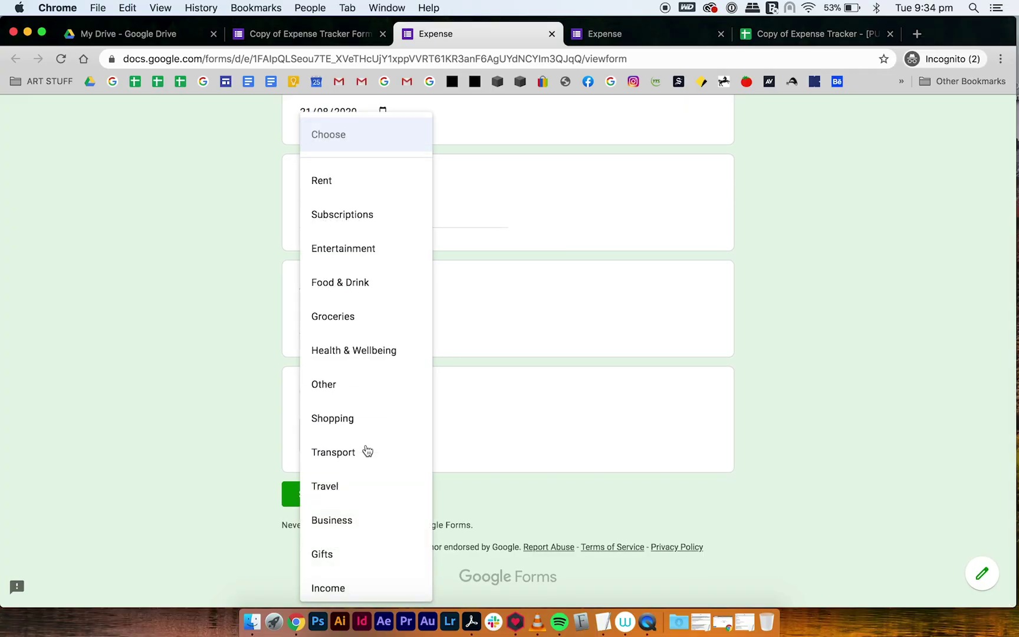
click(333, 580)
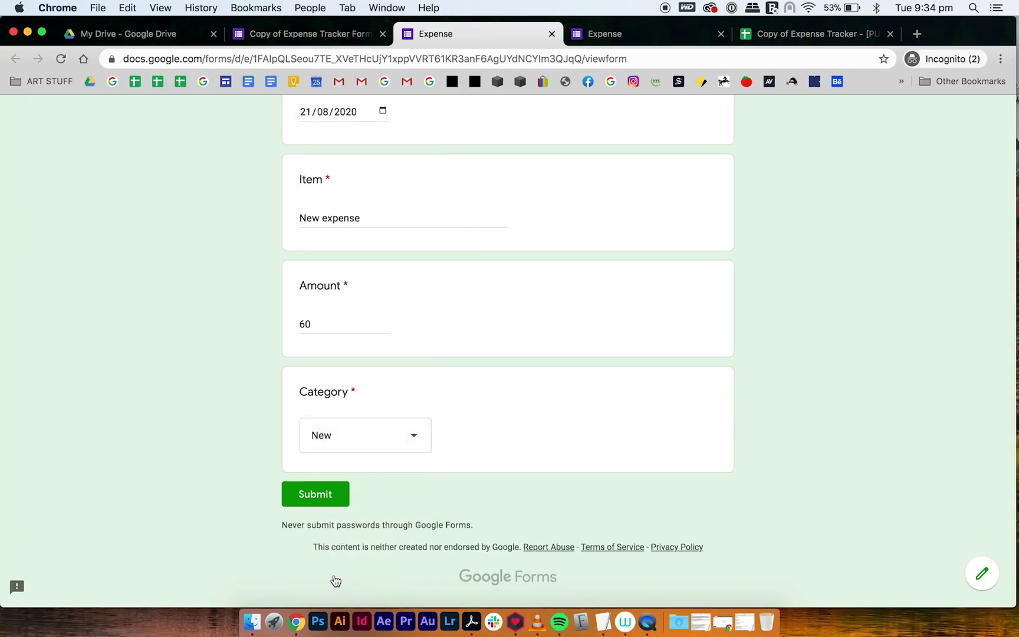
click(324, 489)
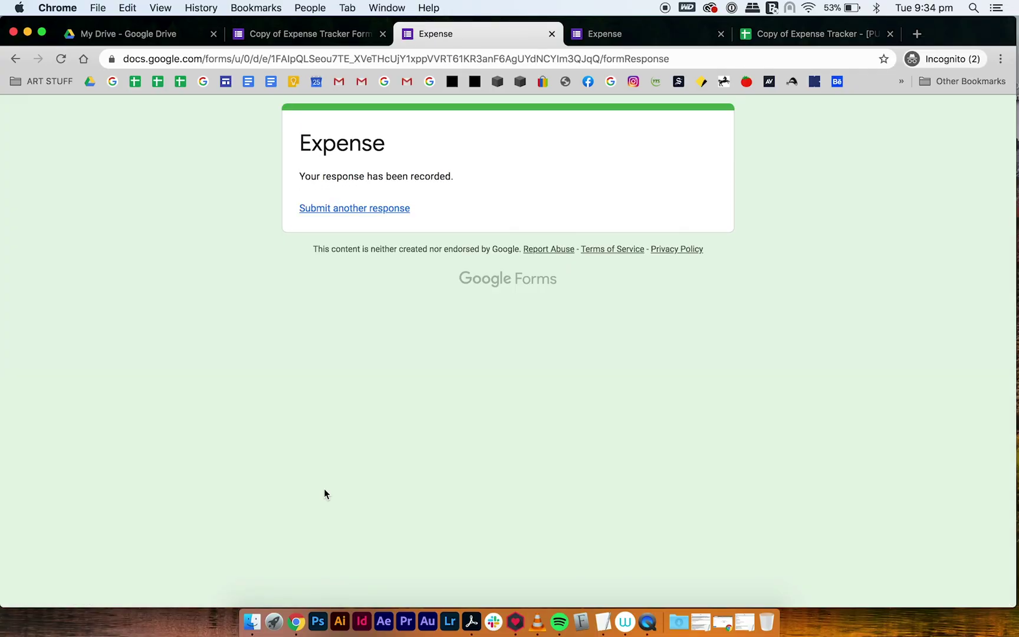
- Back in the spreadsheet, check the New column's August value and SUMIFS totals
click(784, 36)
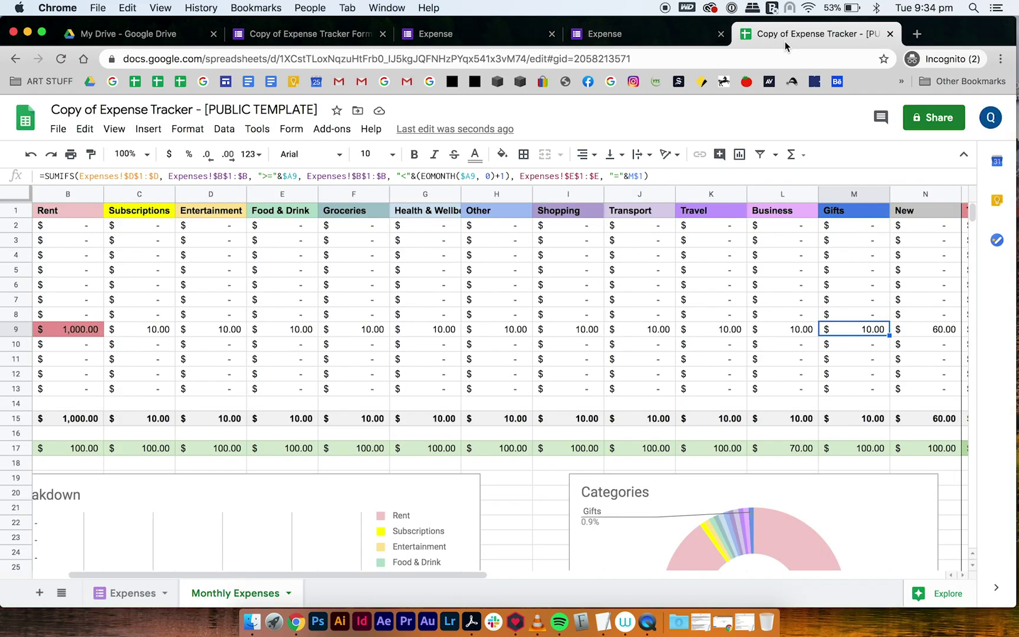
scroll(734, 296, right, 3)
click(780, 329)
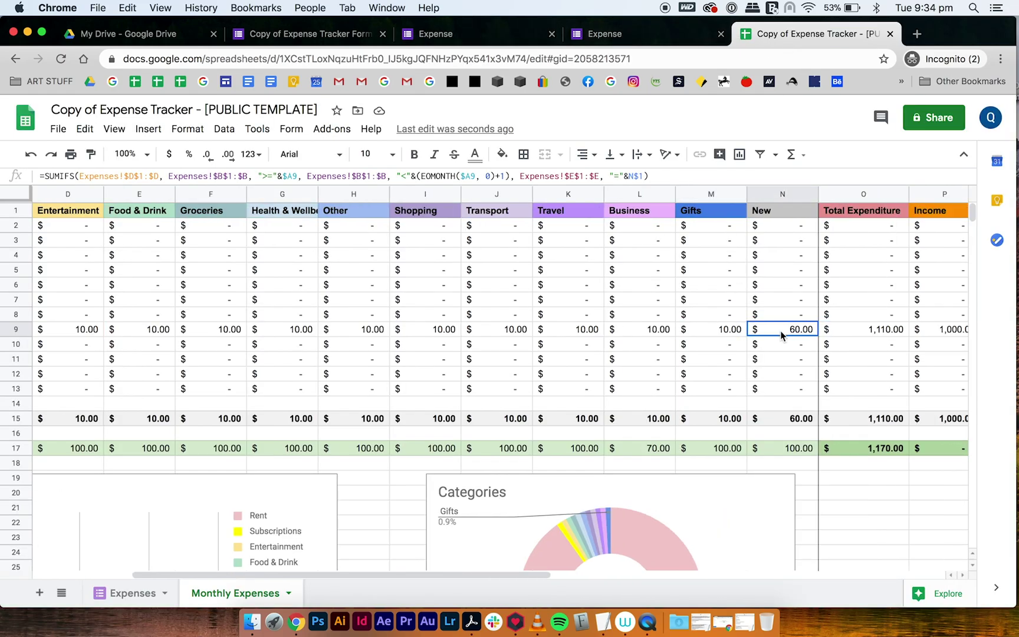
click(768, 192)
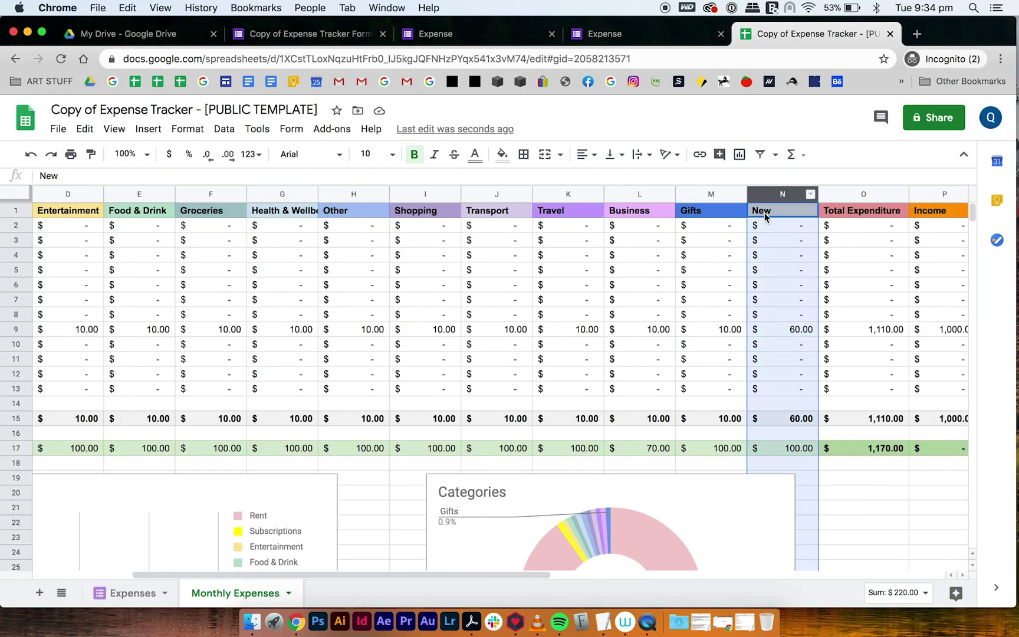
scroll(717, 294, down, 3)
click(497, 315)
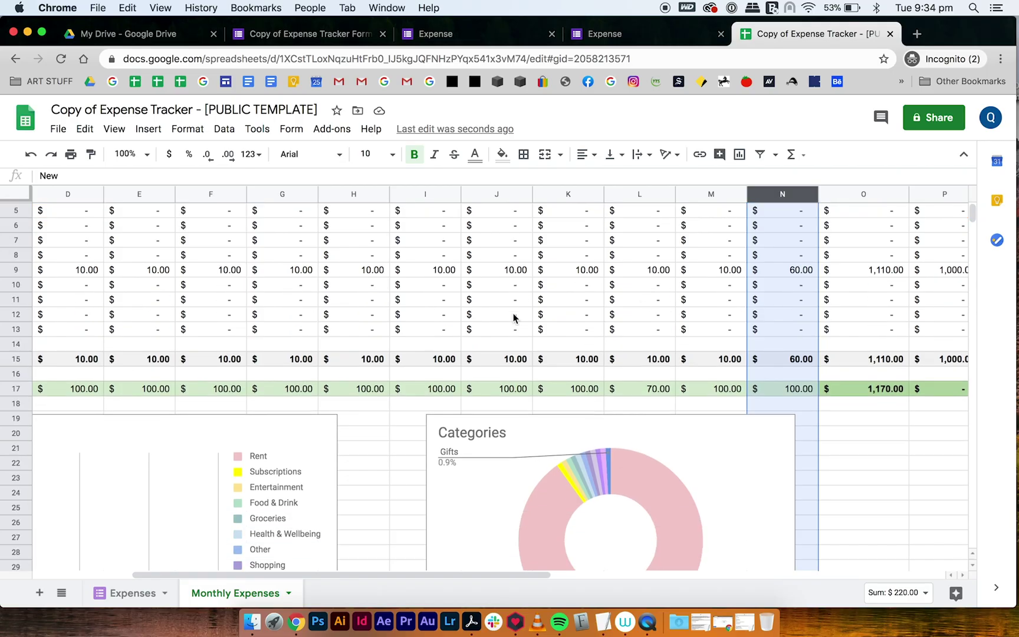
- On the Expenses sheet, select the Category column holding E15's New entry
click(125, 601)
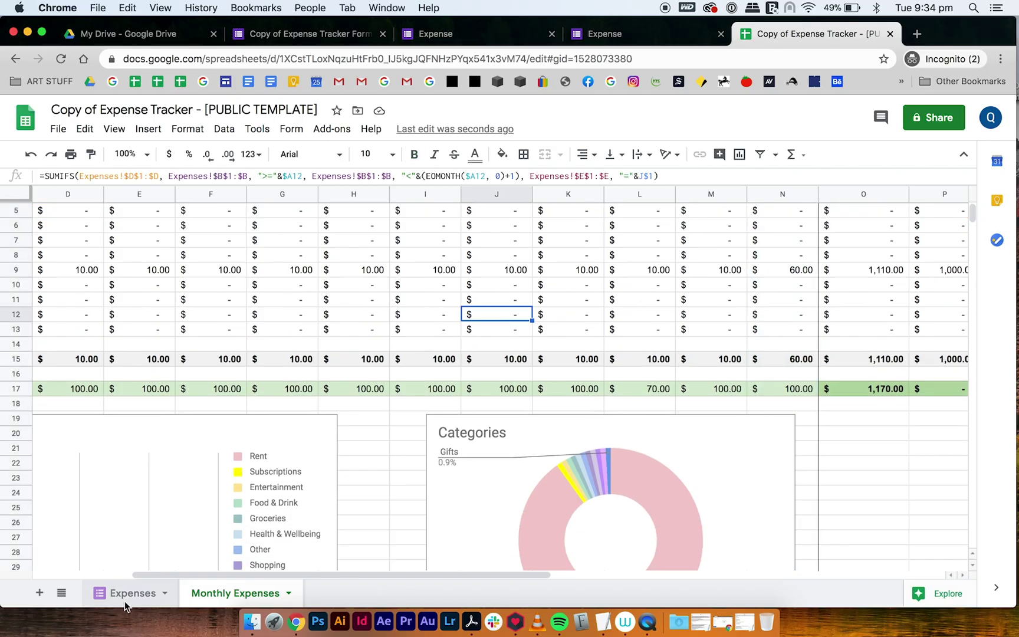
click(472, 480)
click(482, 422)
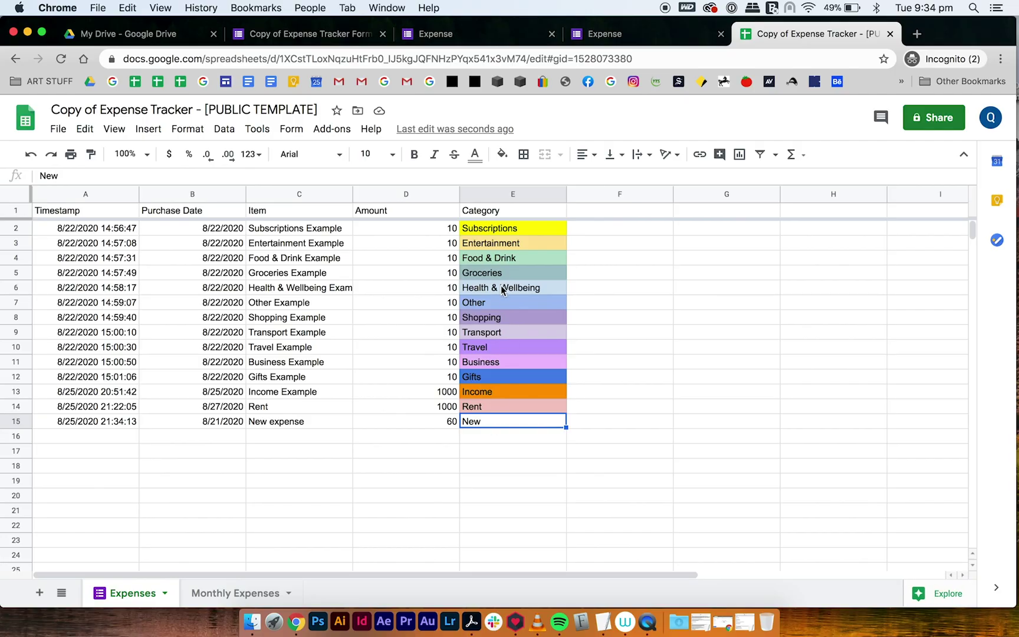
click(485, 198)
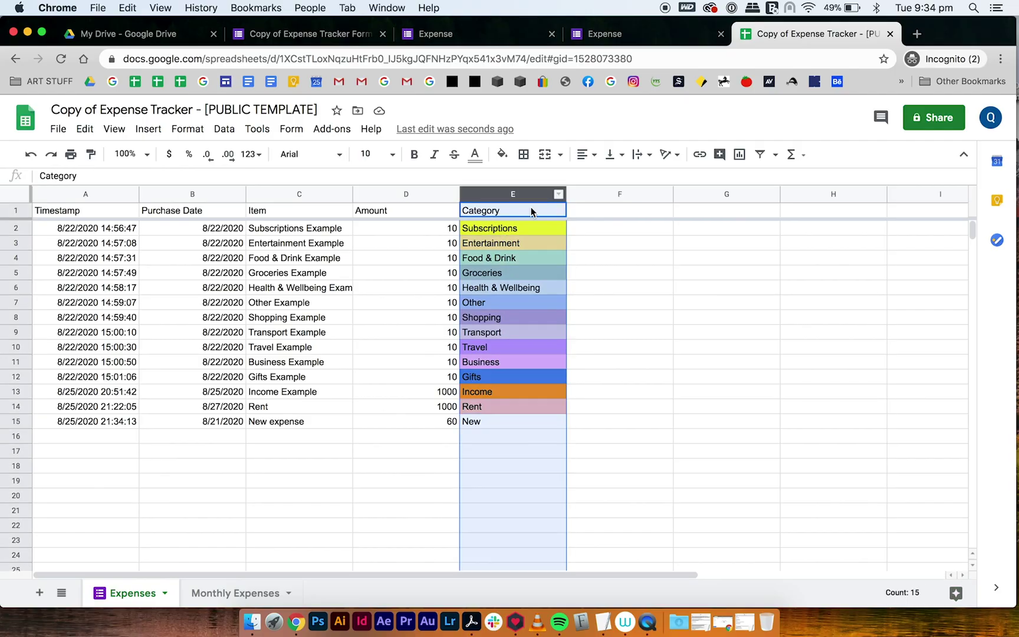
- Open conditional formatting for the Category column and add another rule
click(188, 131)
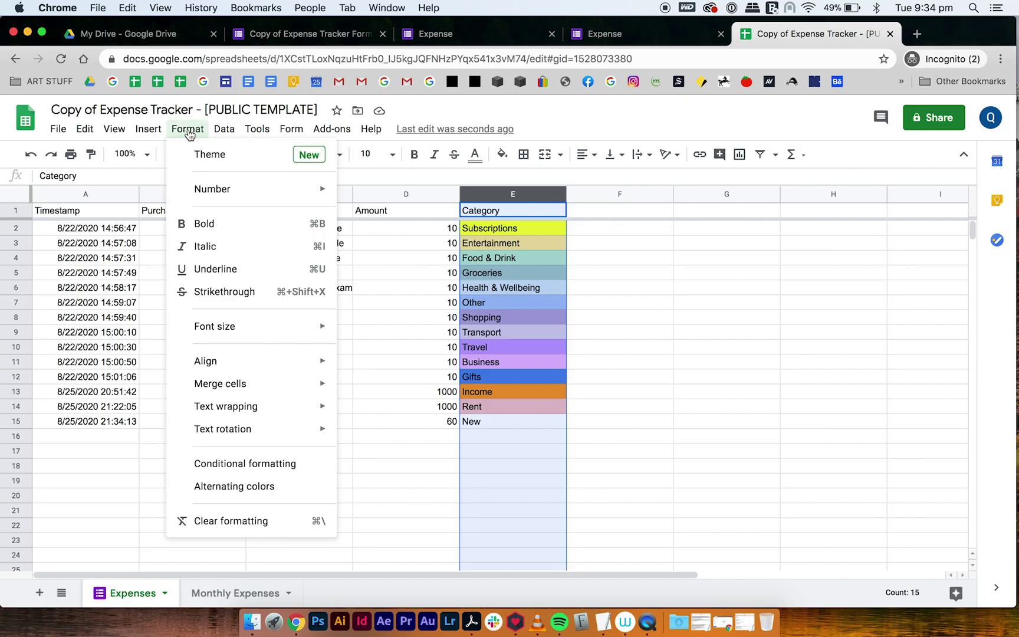
click(240, 466)
scroll(868, 496, down, 5)
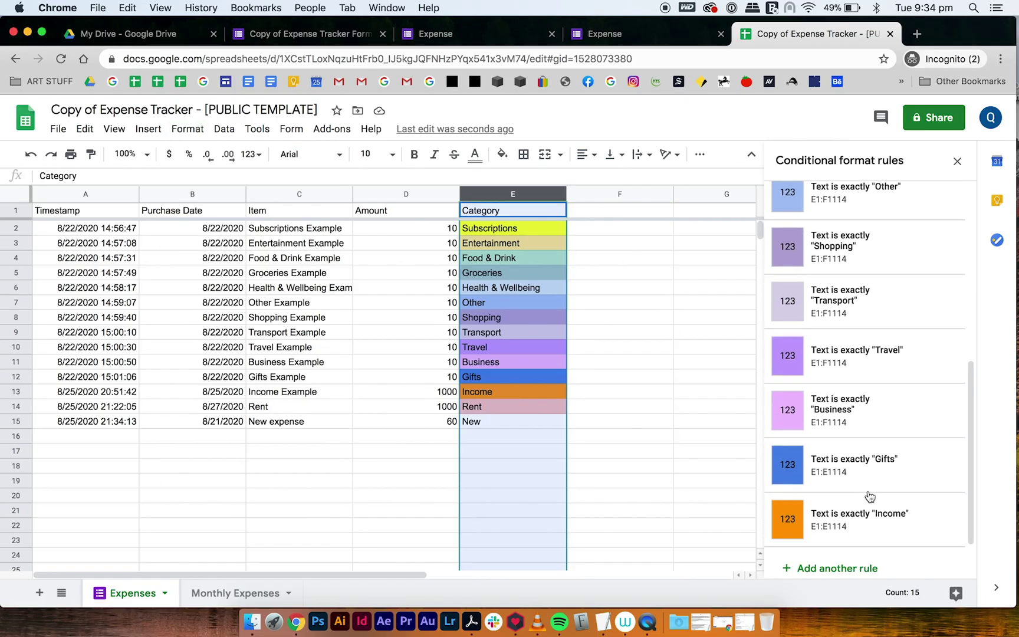
click(858, 570)
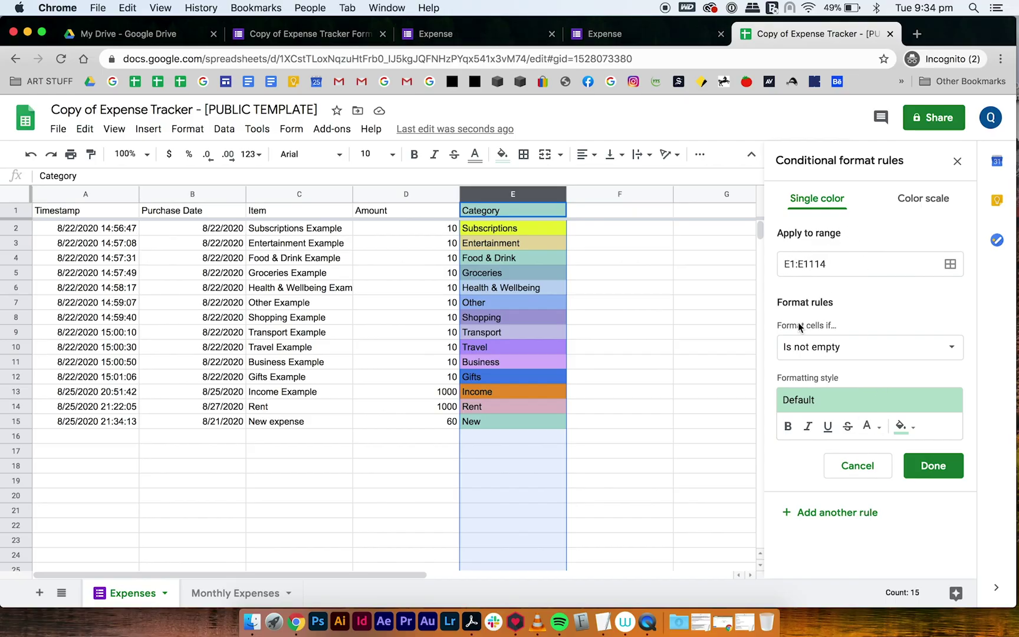
- Set the rule to Text is exactly 'New' with a light grey fill and save it
click(831, 352)
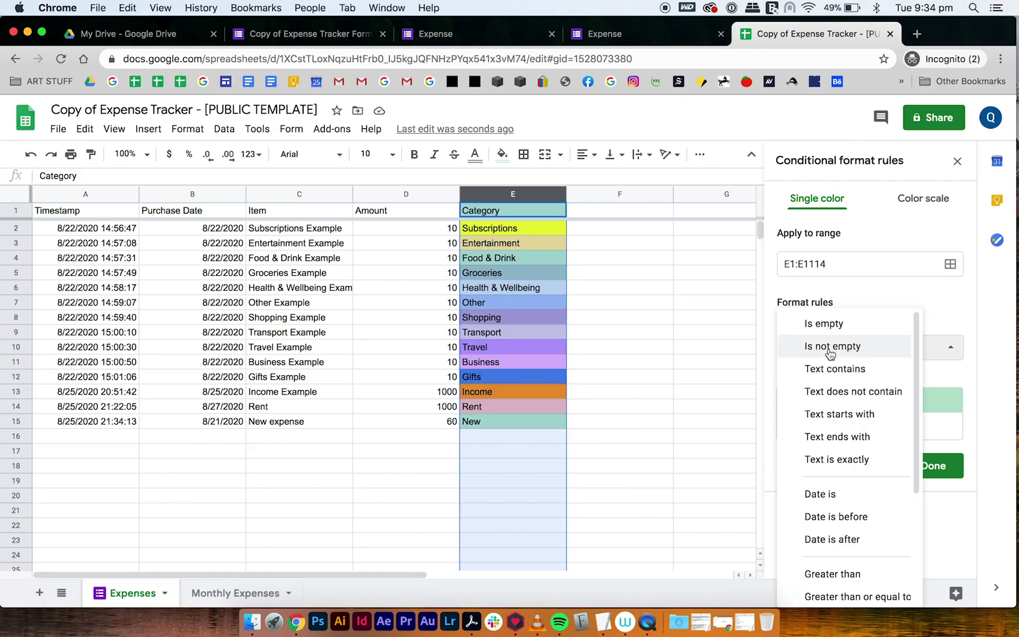
click(834, 459)
click(848, 383)
text(New)
click(897, 401)
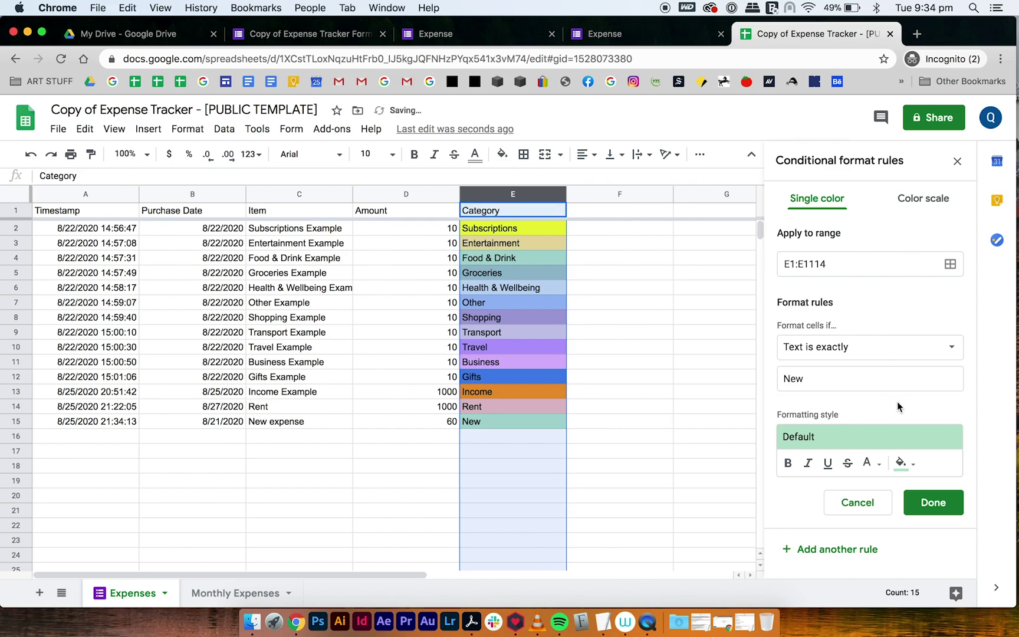
click(901, 463)
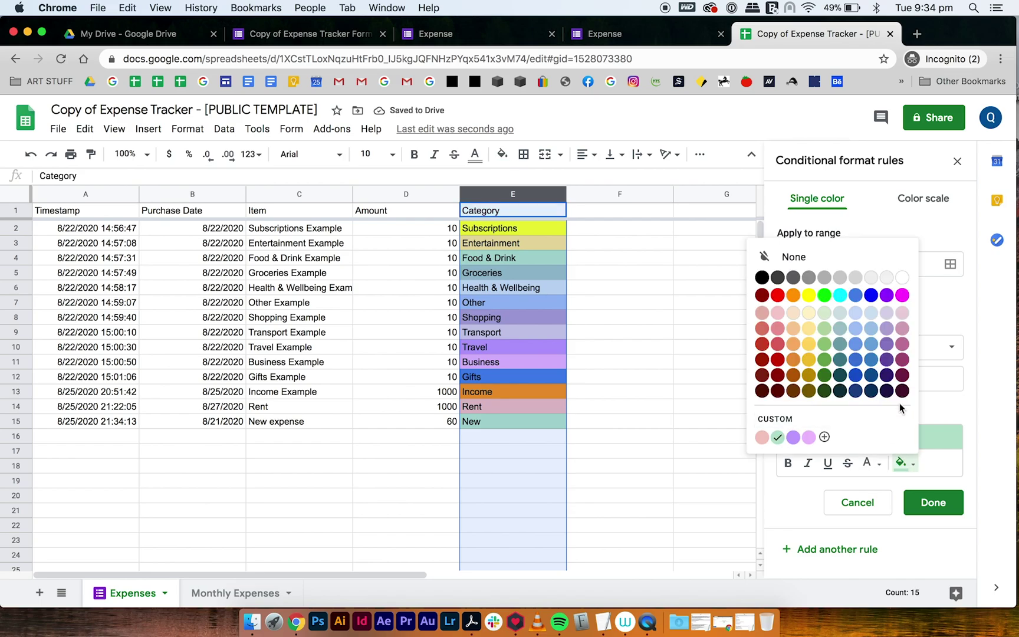
click(840, 277)
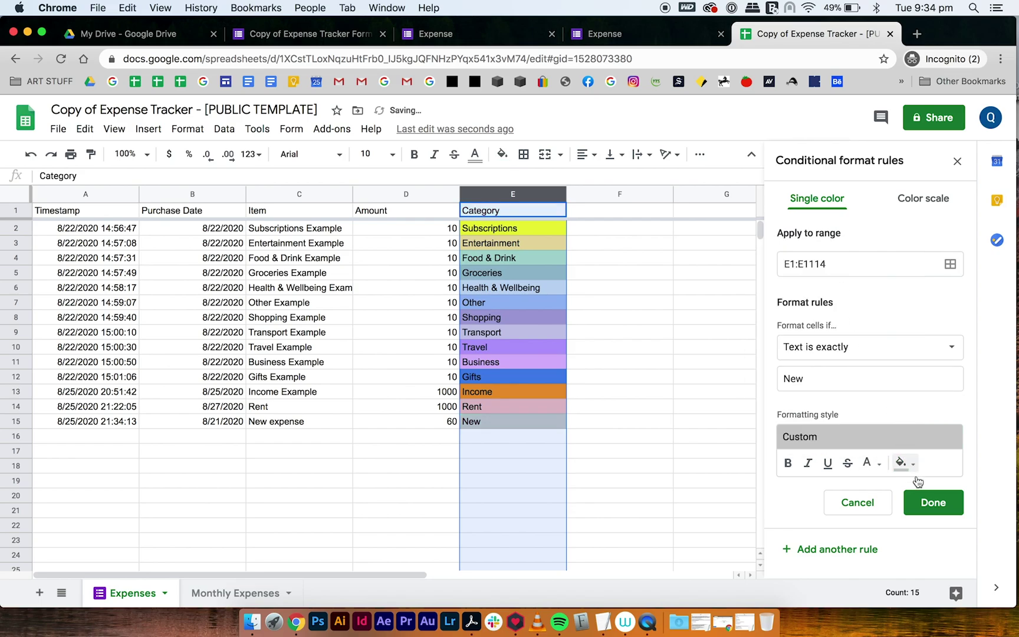
click(931, 503)
click(666, 440)
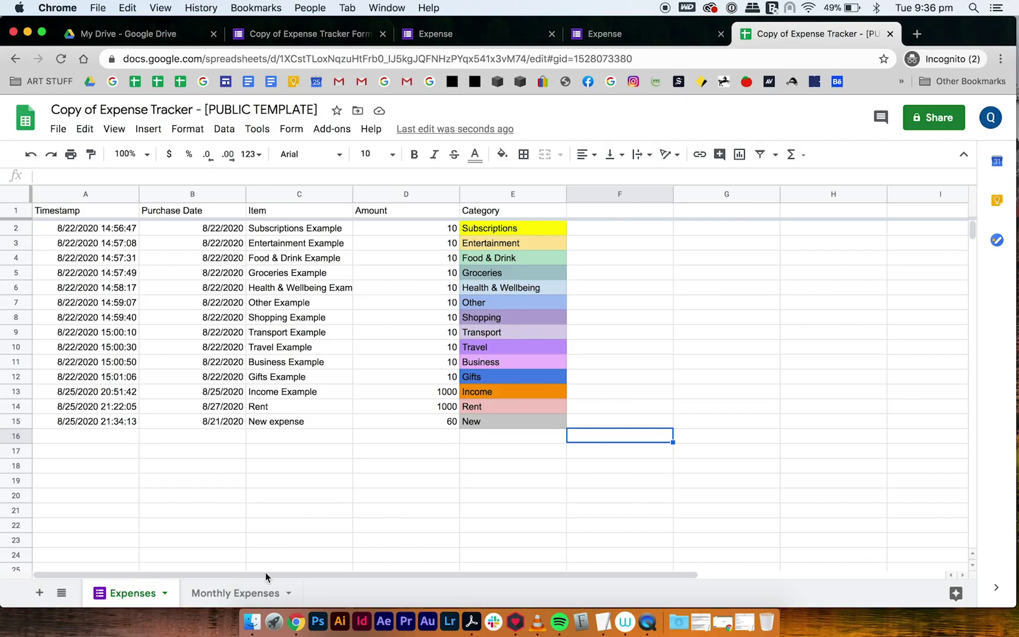
- Open the Yearly Breakdown chart's Setup on Monthly Expenses, showing data range A1:M13
click(243, 594)
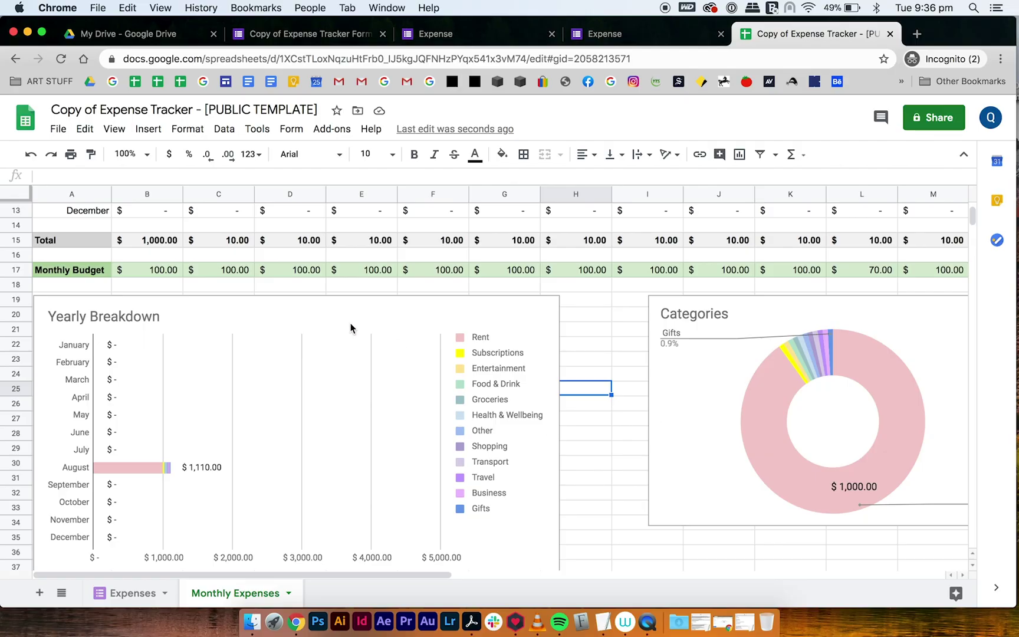
scroll(263, 318, down, 1)
click(290, 308)
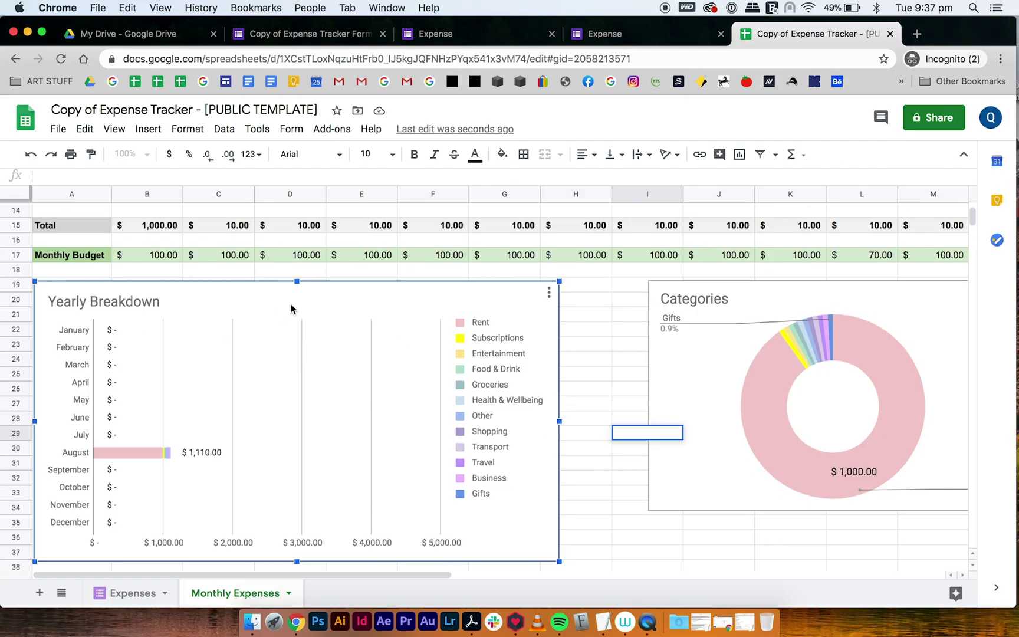
double_click(375, 306)
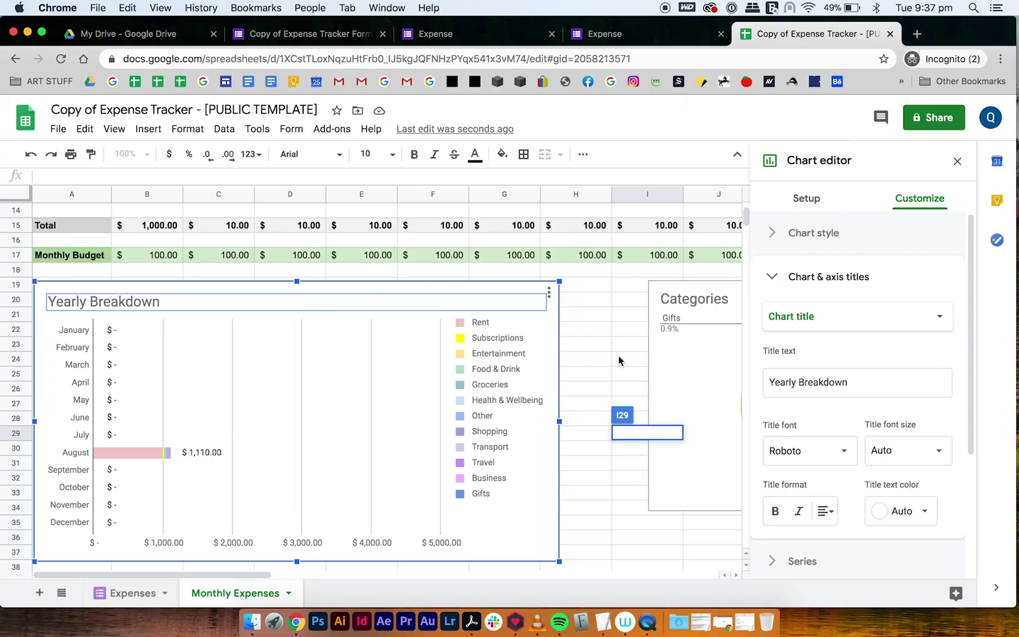
click(807, 201)
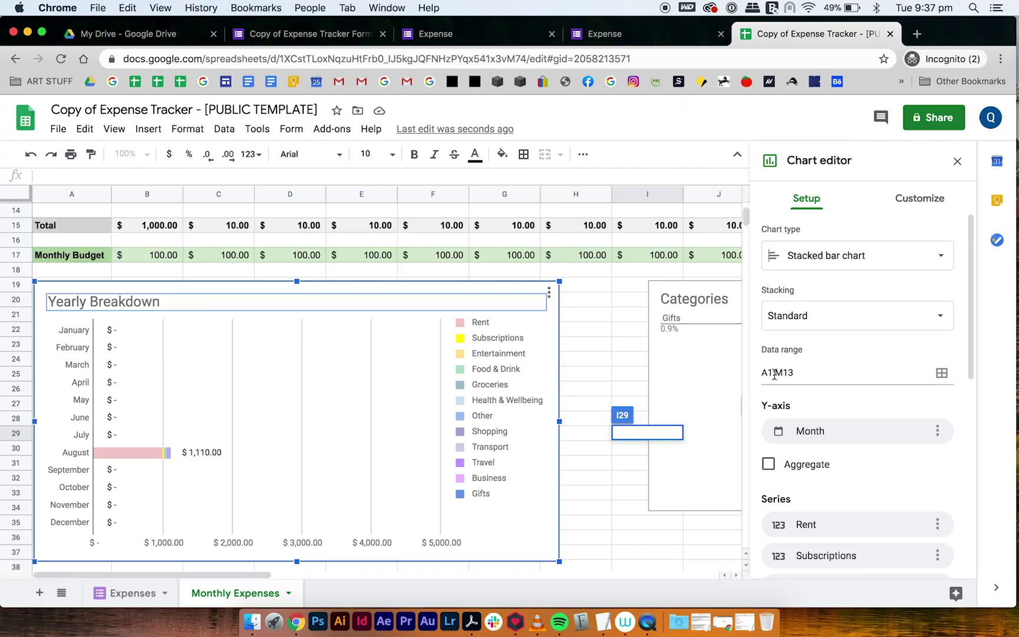
scroll(621, 344, up, 5)
scroll(621, 345, right, 3)
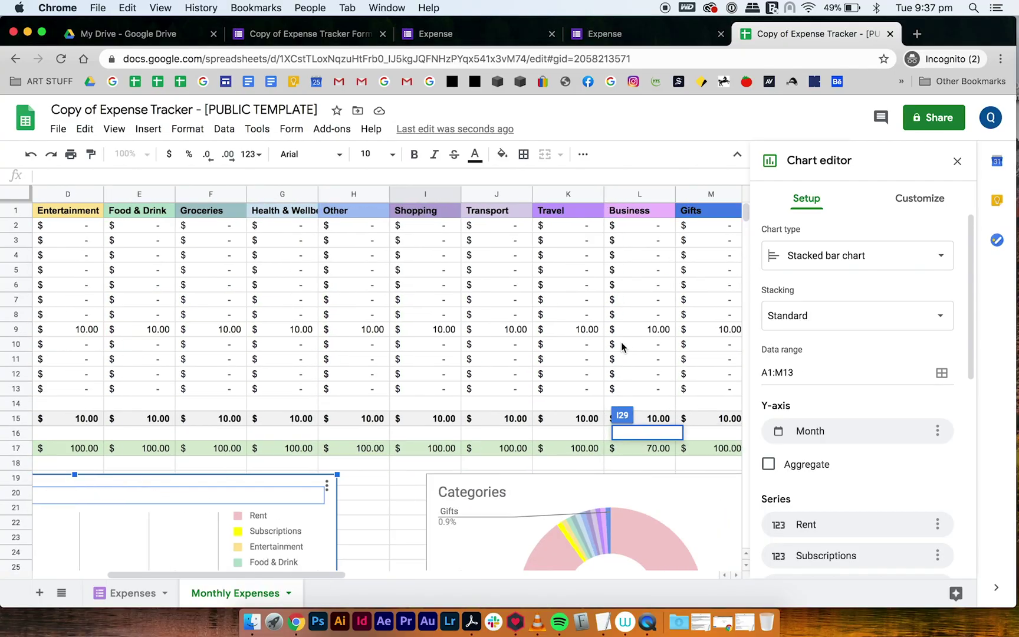
scroll(621, 342, right, 4)
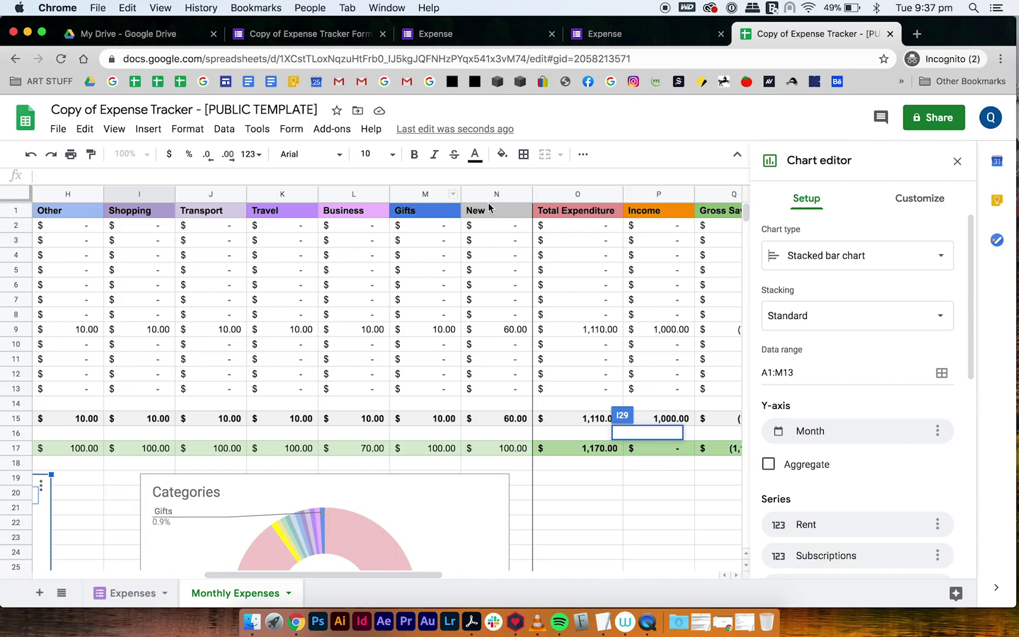
- Extend the Yearly Breakdown chart's data range from A1:M13 to A1:N13
click(781, 366)
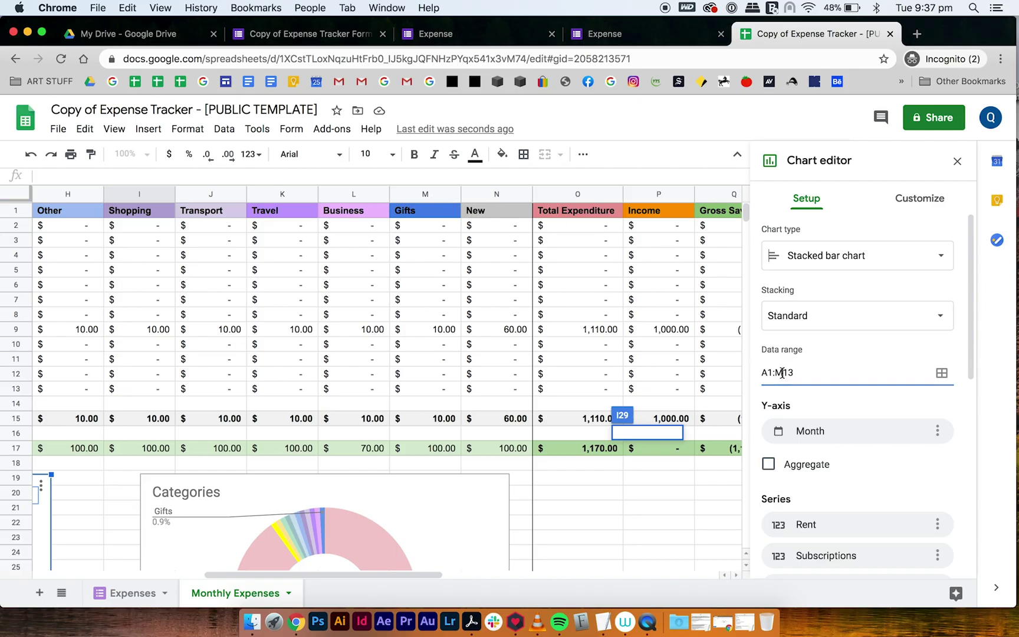
key(BackSpace)
text(N)
key(Return)
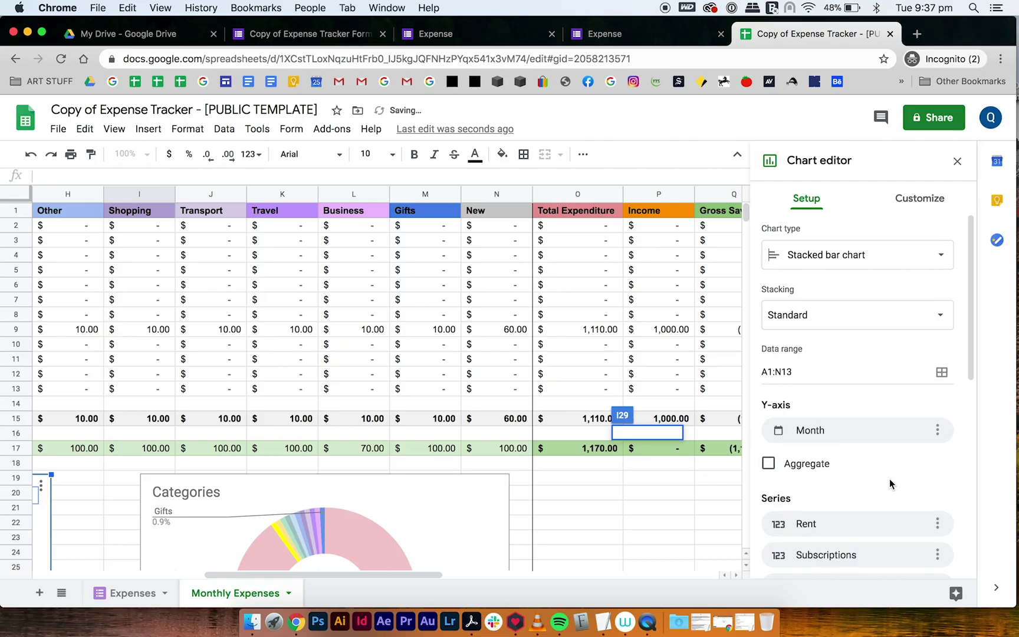
scroll(890, 478, down, 4)
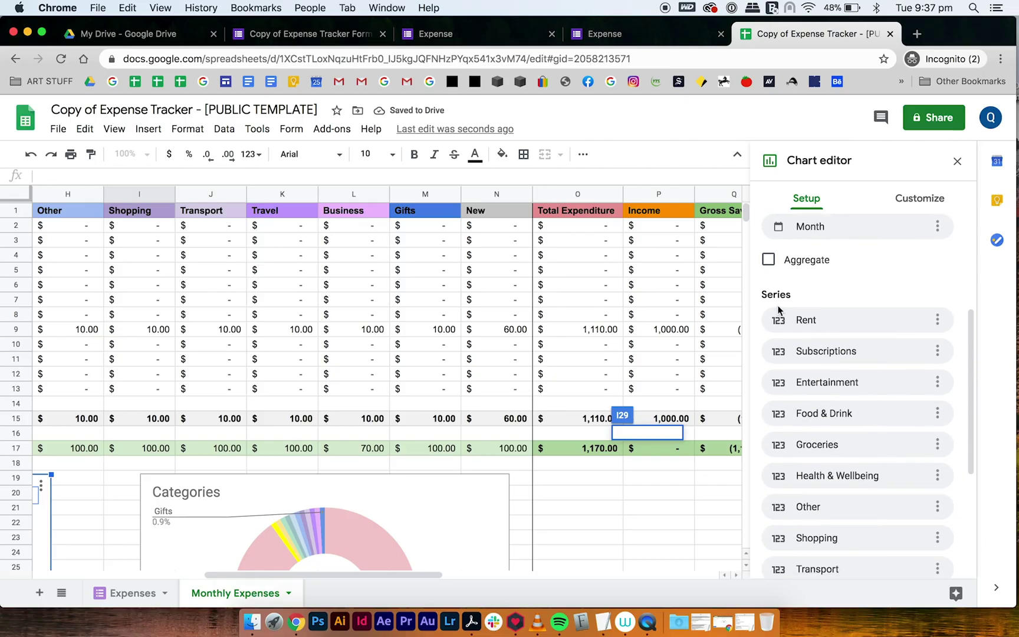
scroll(842, 403, down, 5)
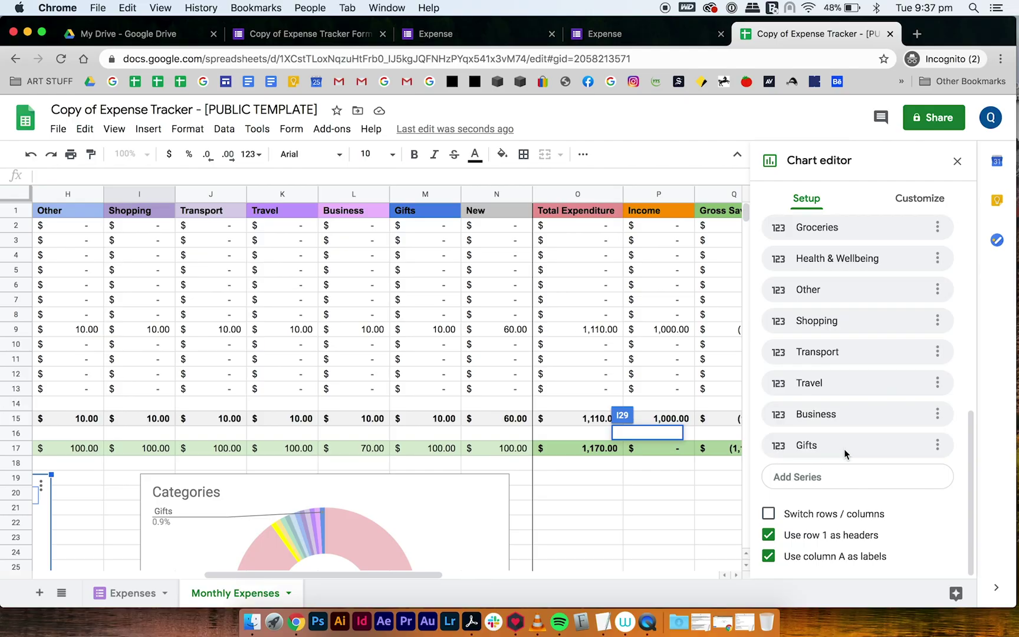
scroll(95, 531, left, 10)
scroll(95, 531, down, 5)
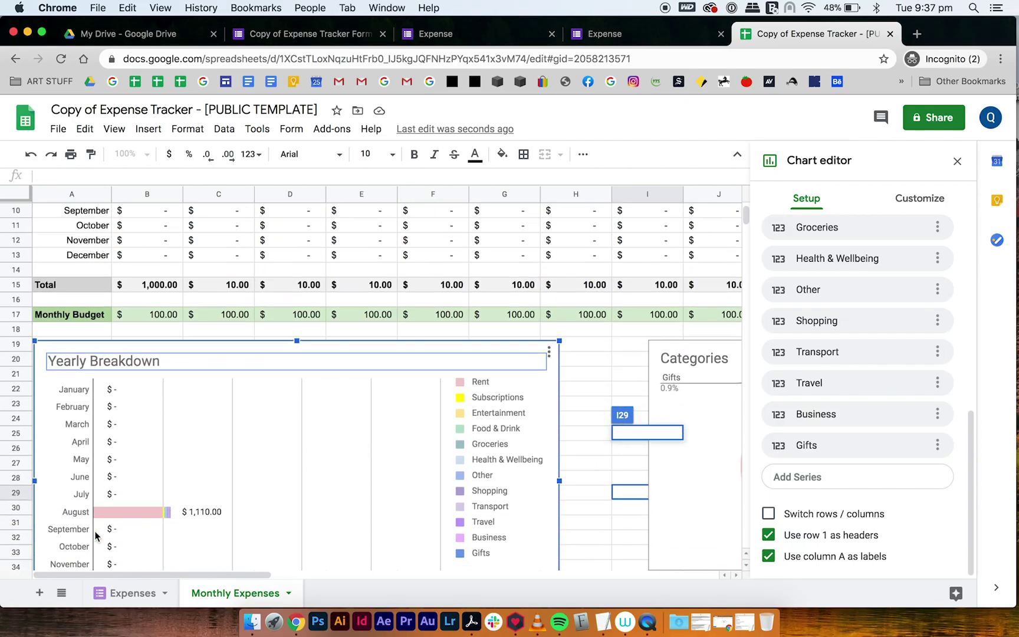
scroll(472, 538, up, 5)
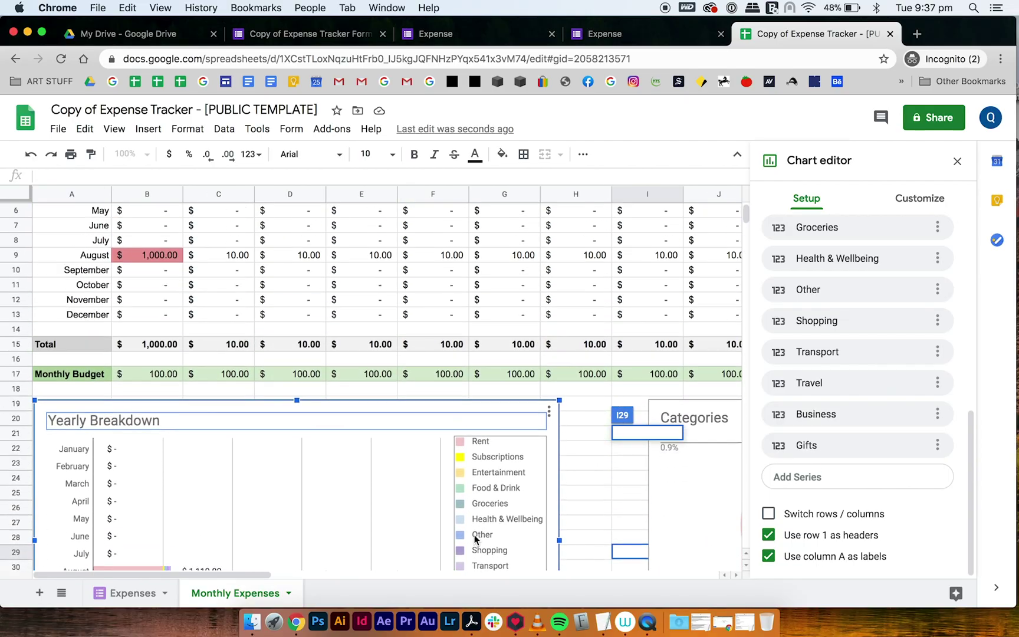
scroll(475, 538, right, 10)
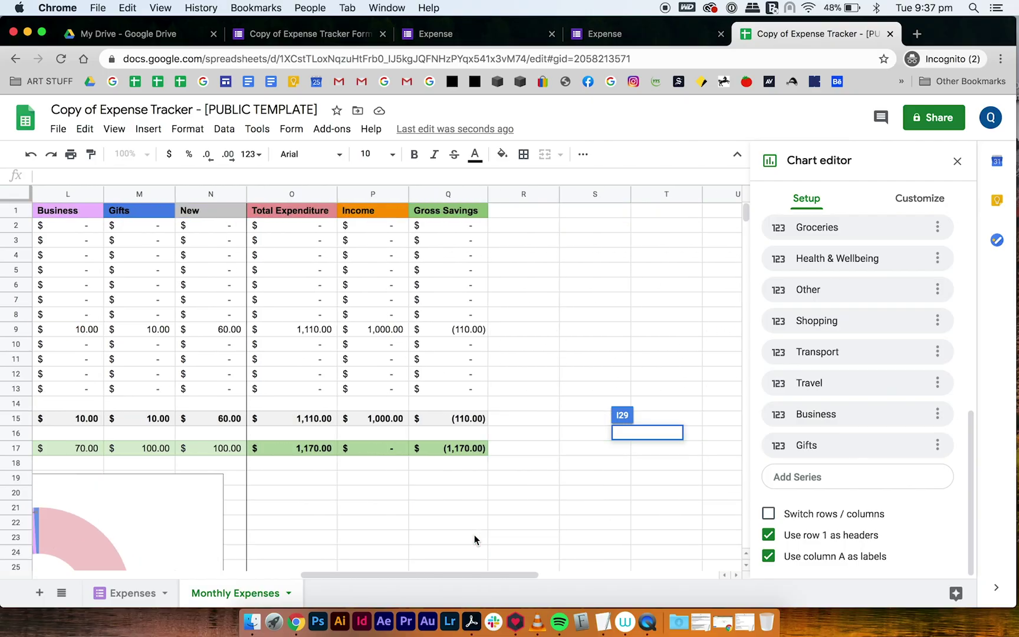
- Add the New column as a chart series, appearing last in the legend
click(811, 477)
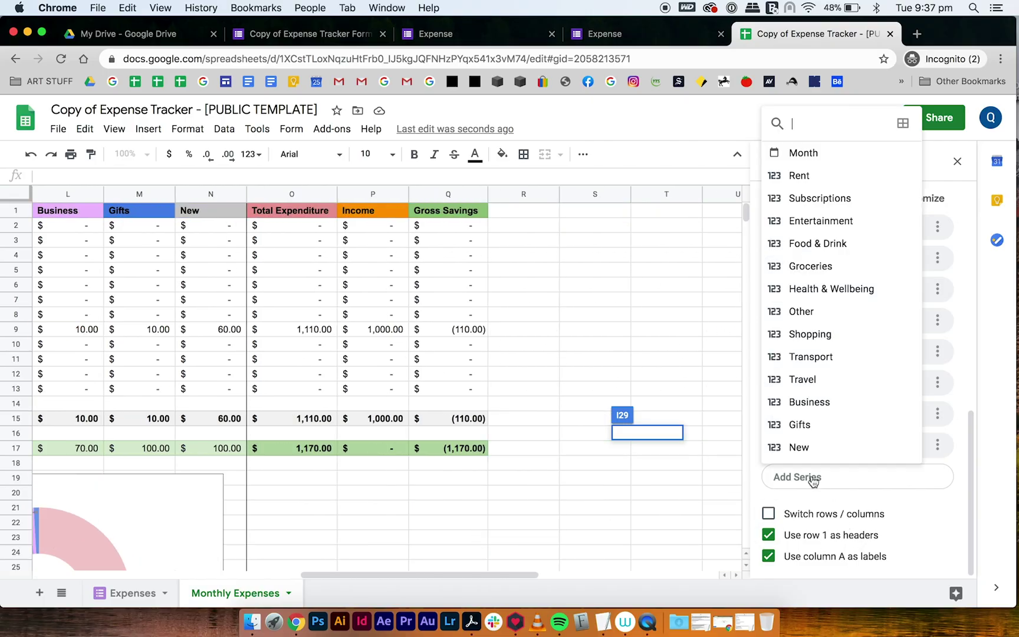
click(812, 449)
scroll(499, 454, left, 8)
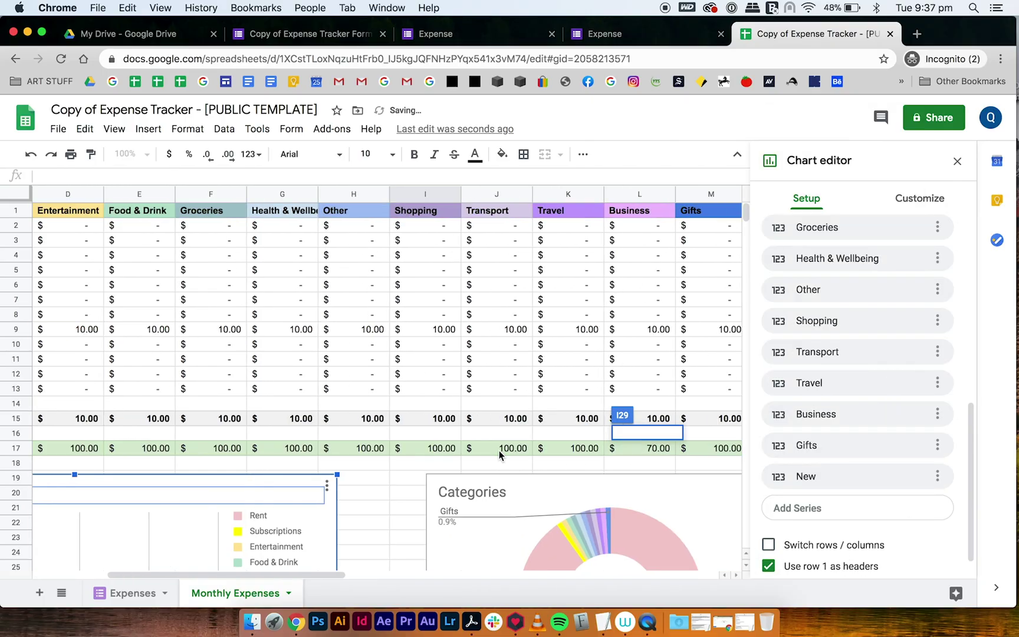
scroll(499, 454, down, 6)
scroll(500, 454, left, 1)
scroll(500, 454, down, 1)
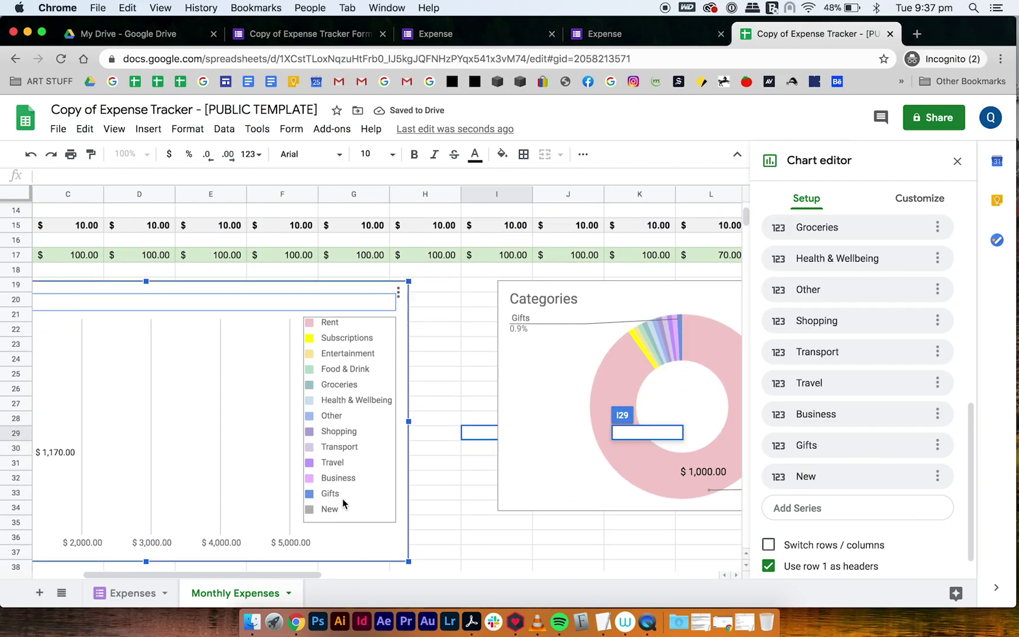
scroll(321, 518, left, 1)
scroll(315, 519, left, 1)
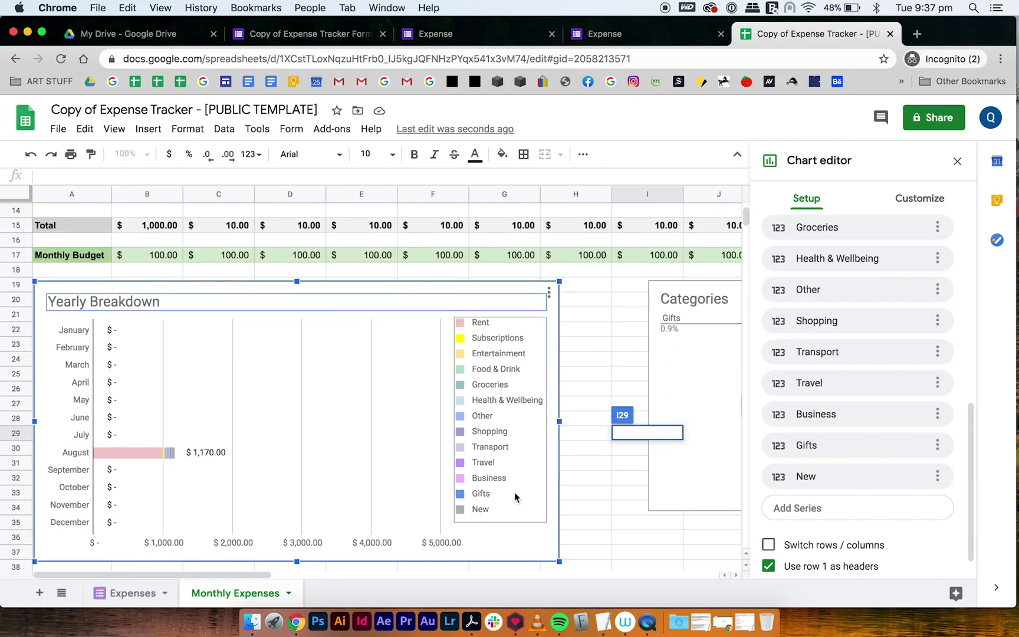
scroll(515, 492, right, 2)
scroll(514, 492, up, 6)
scroll(514, 492, right, 7)
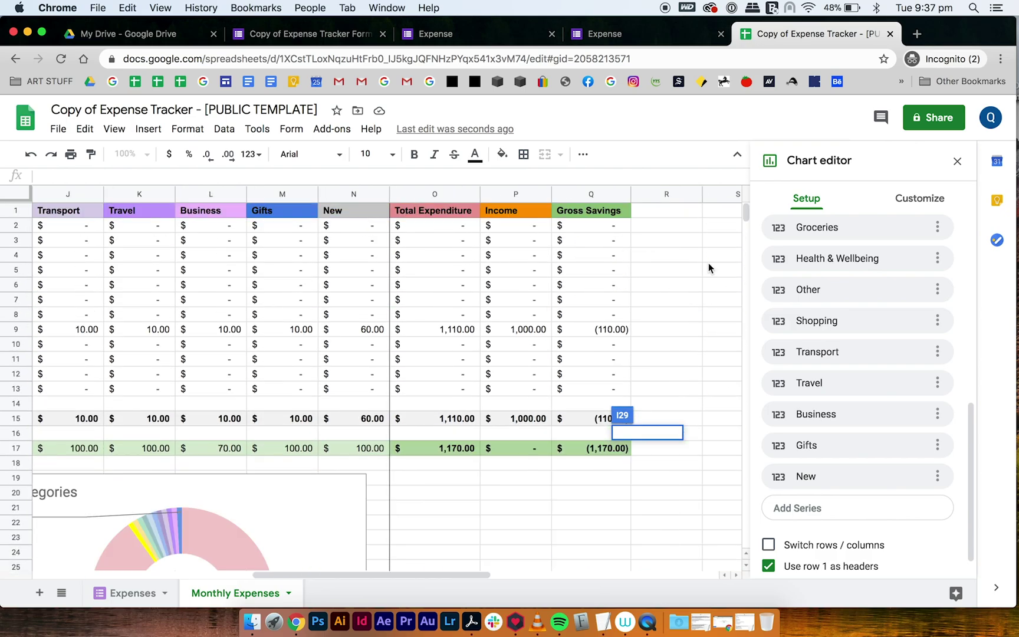
scroll(544, 429, left, 4)
scroll(543, 430, down, 9)
scroll(543, 430, down, 4)
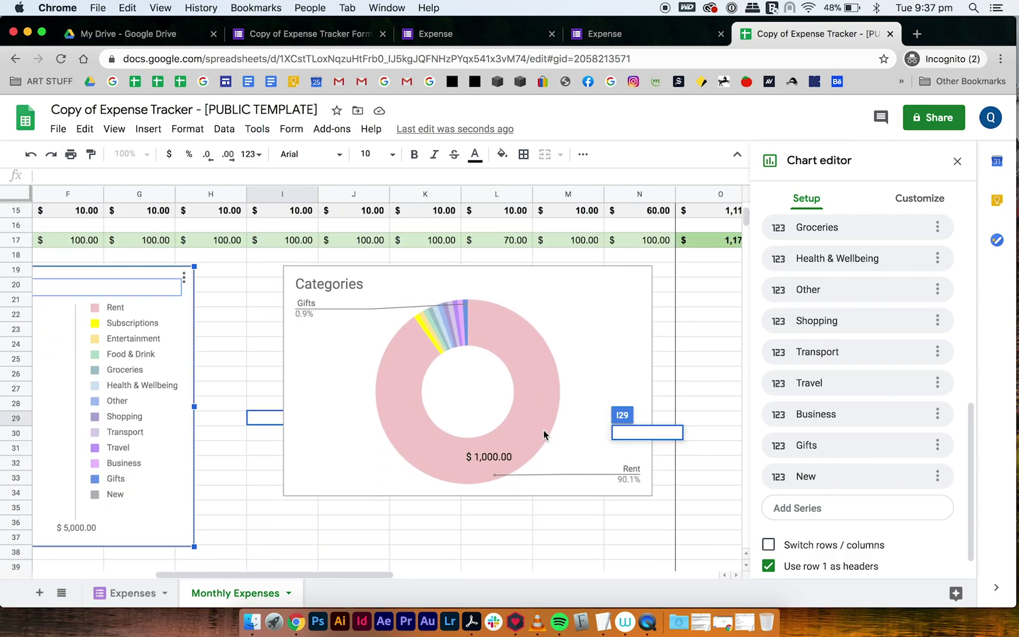
- Select the Categories donut chart and bring up its Setup data range
click(589, 332)
click(593, 288)
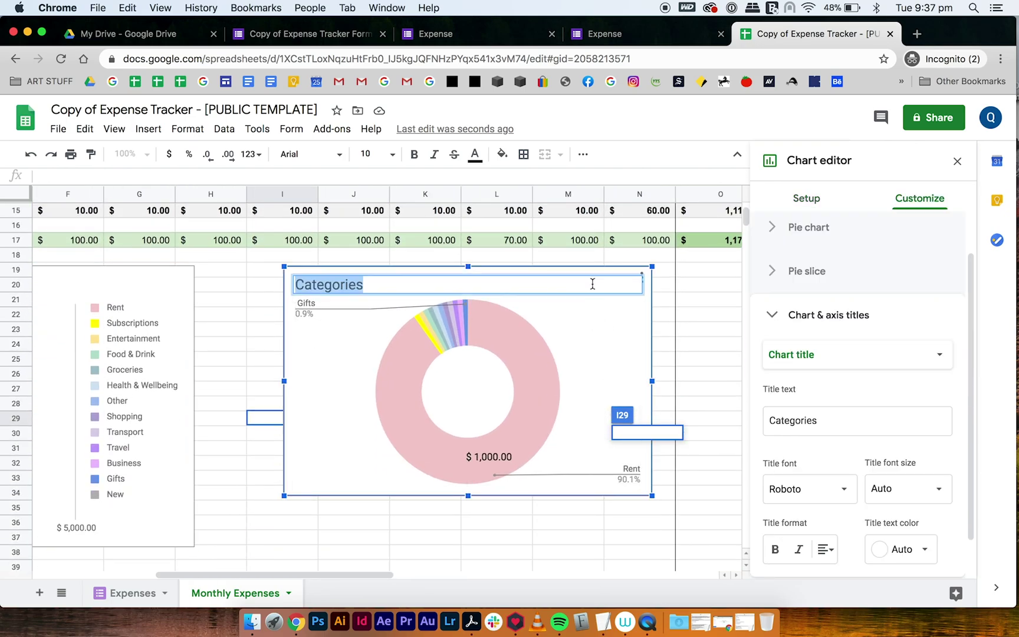
click(635, 309)
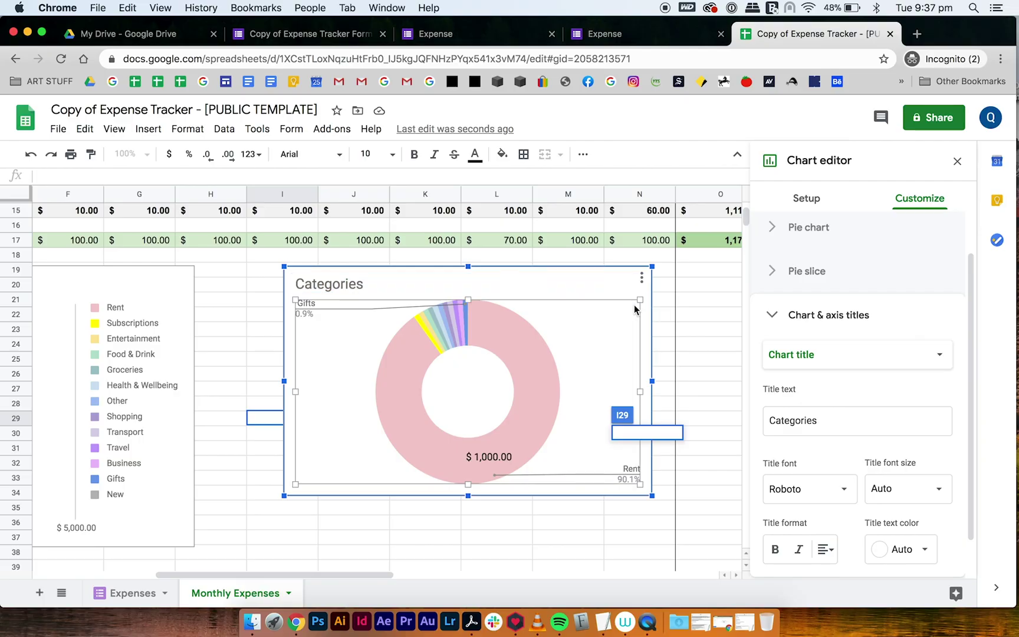
click(807, 199)
click(811, 265)
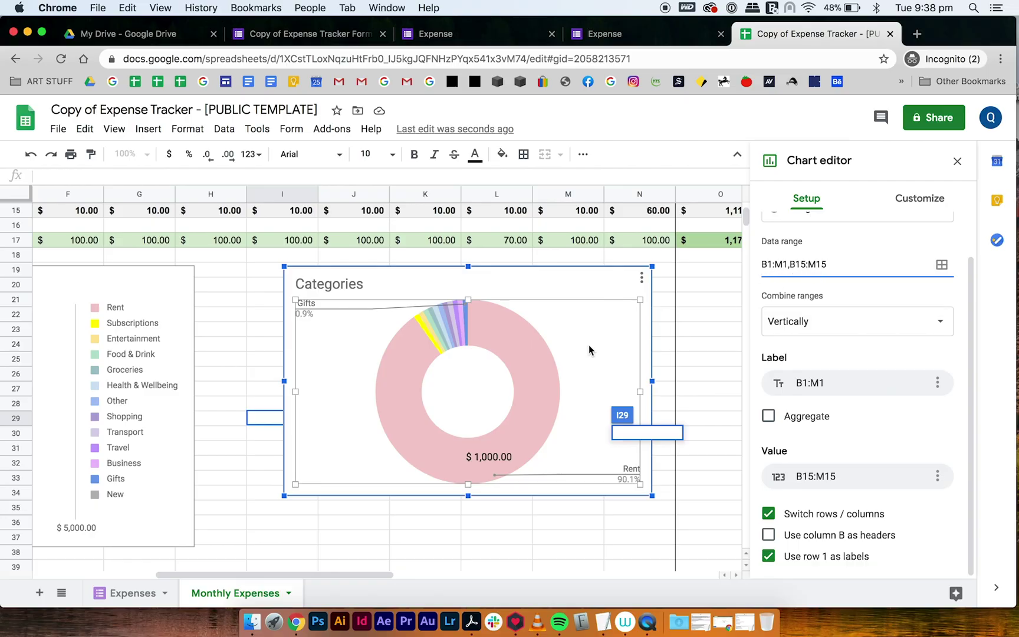
- Change the data range to B1:N1,B15:N15 and close the chart editor
scroll(589, 348, up, 5)
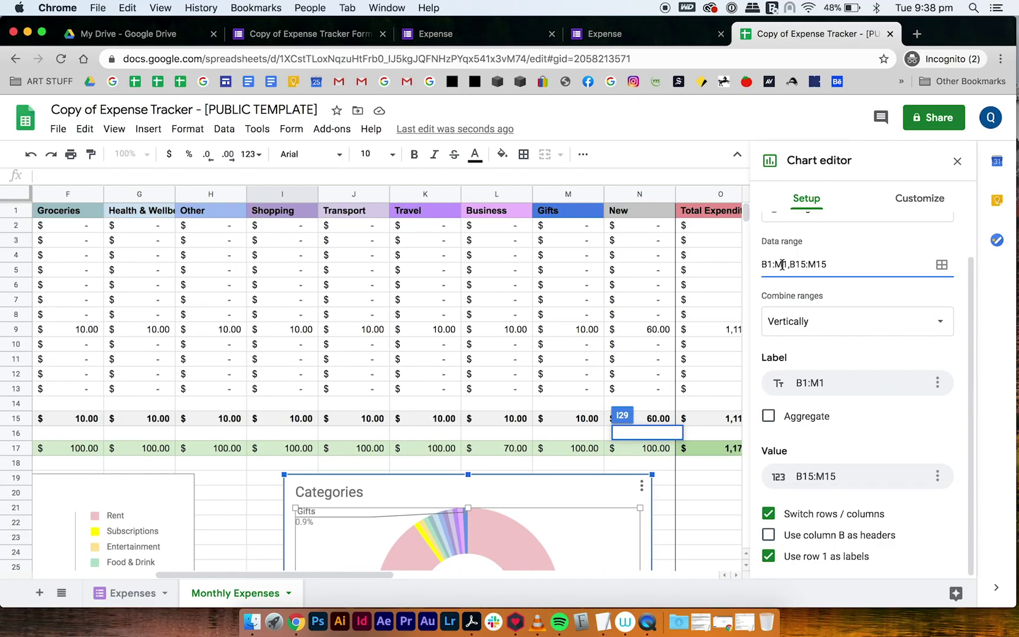
key(BackSpace)
text(N)
click(815, 265)
key(BackSpace)
text(N)
click(855, 312)
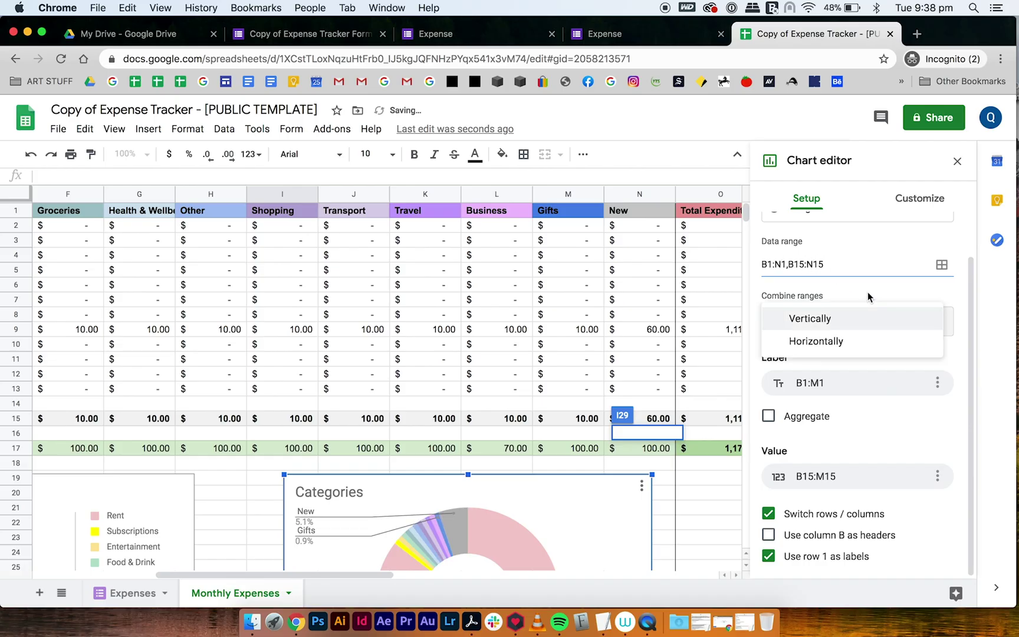
click(960, 315)
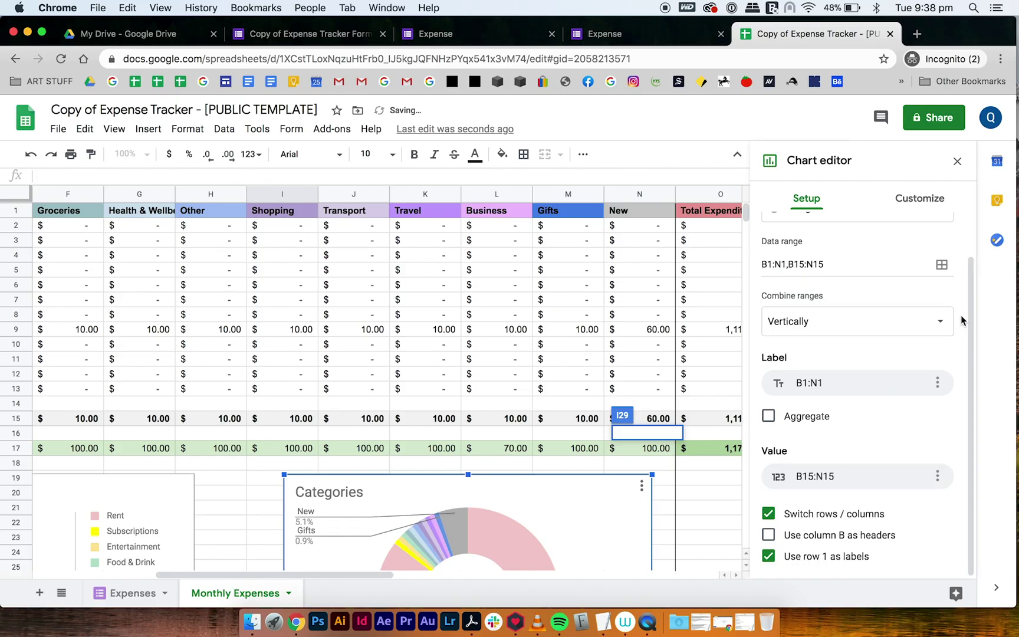
scroll(549, 392, down, 5)
scroll(552, 393, down, 1)
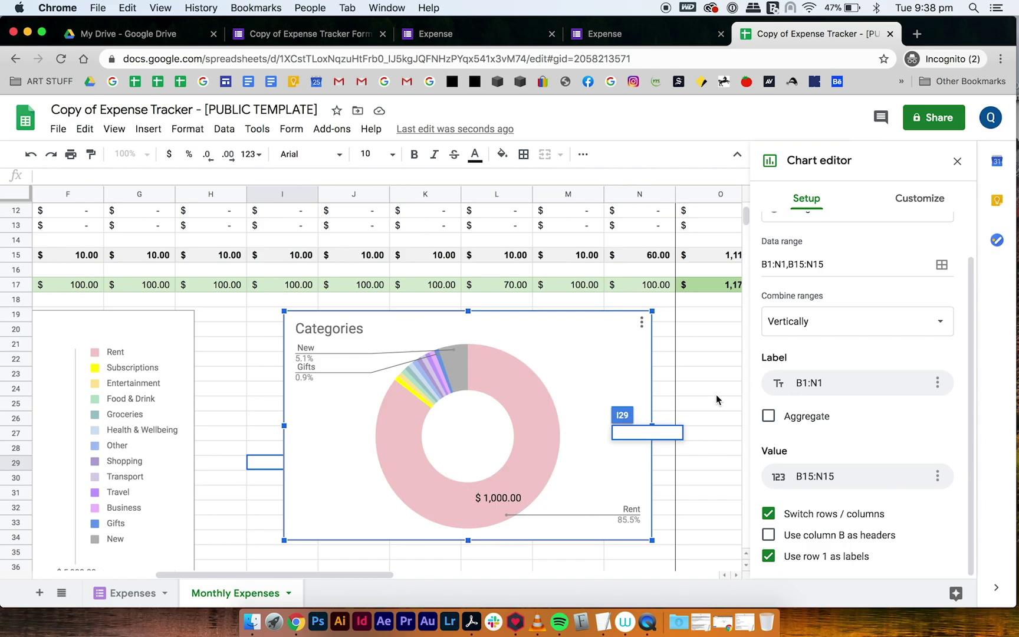
click(732, 393)
scroll(732, 393, up, 5)
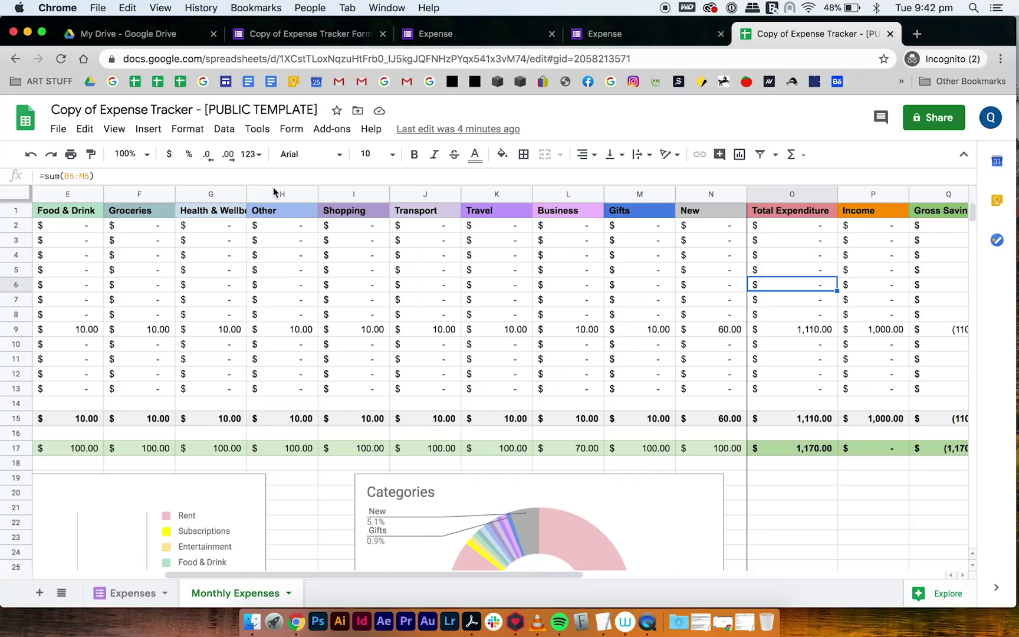
- In the Expense form, enter today's date 25/08/2020, item Income and amount 1000
click(476, 35)
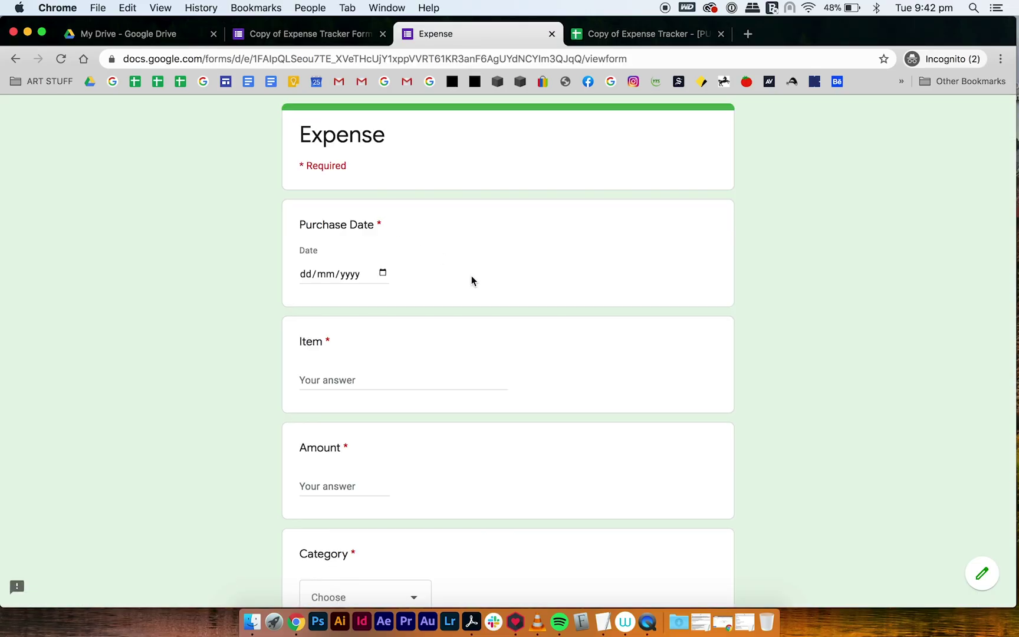
click(382, 273)
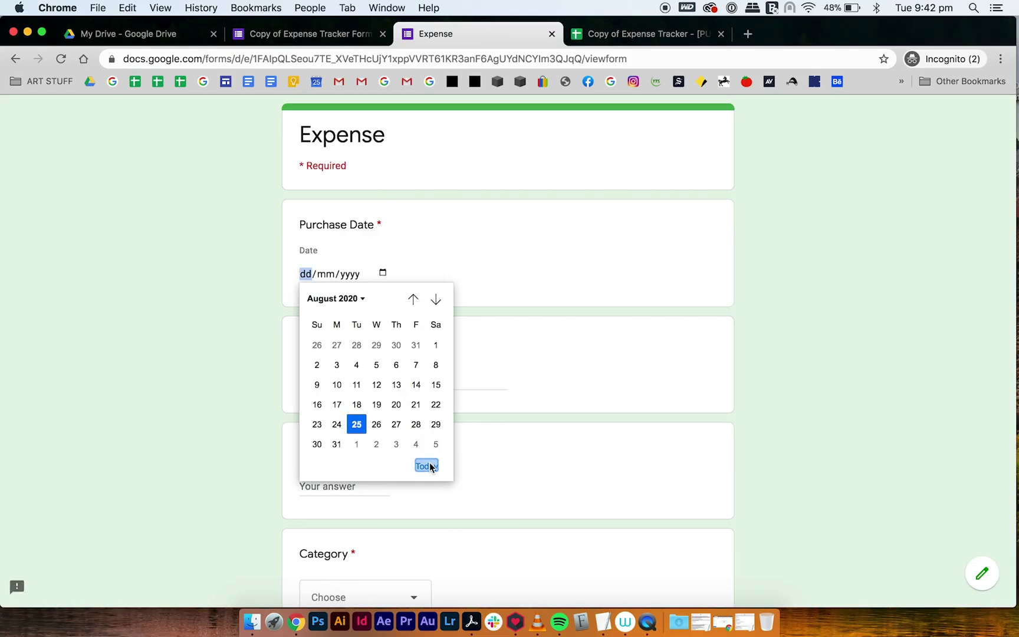
click(426, 467)
click(353, 374)
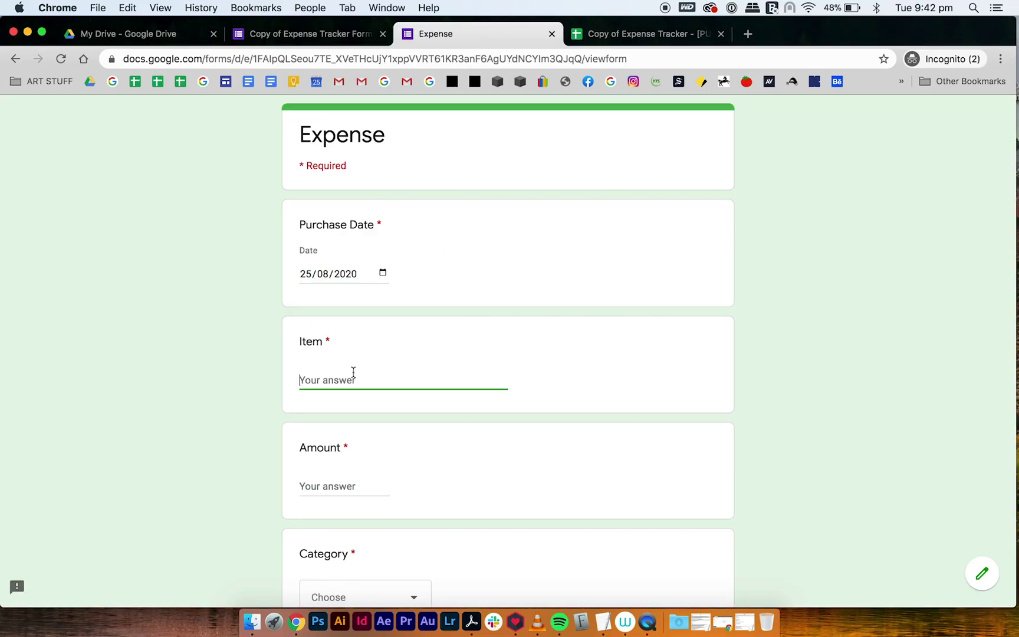
text(Income)
scroll(353, 473, down, 2)
click(342, 452)
text(1000)
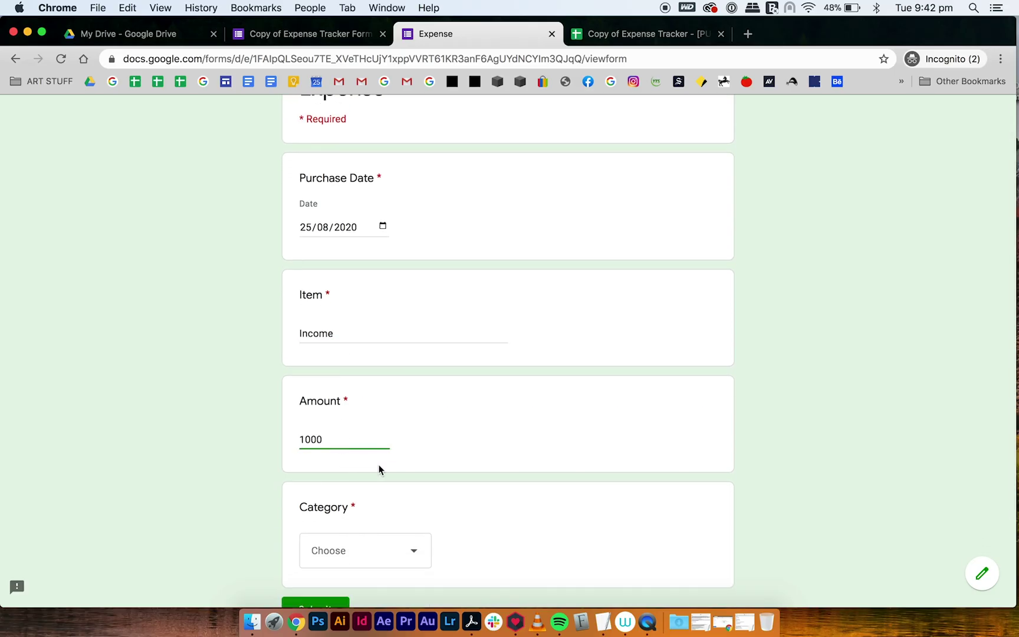
- Choose the Income category and submit the response
scroll(380, 464, down, 3)
click(369, 477)
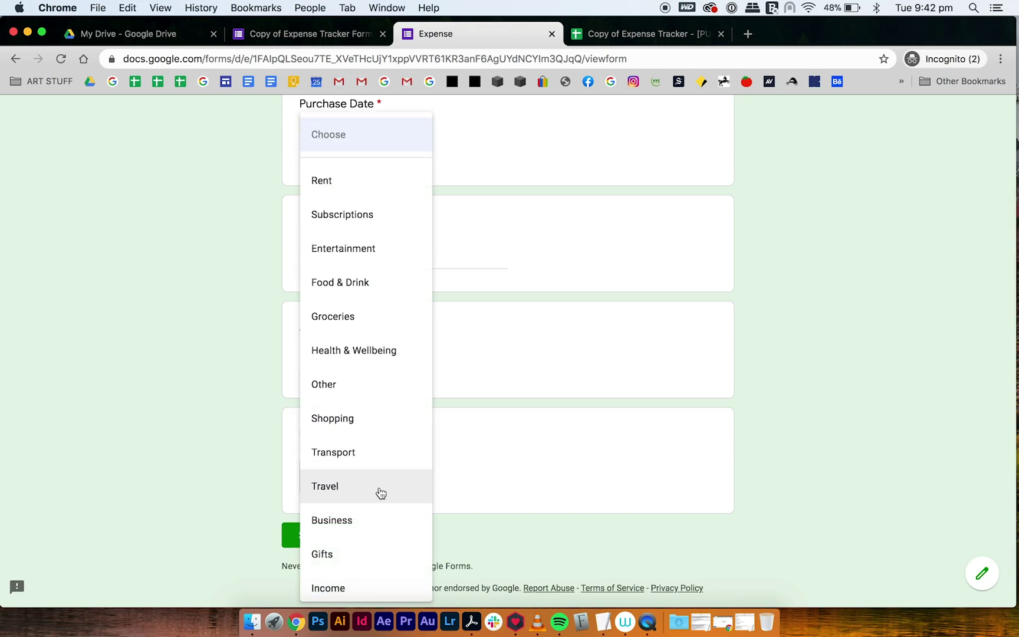
scroll(380, 544, down, 1)
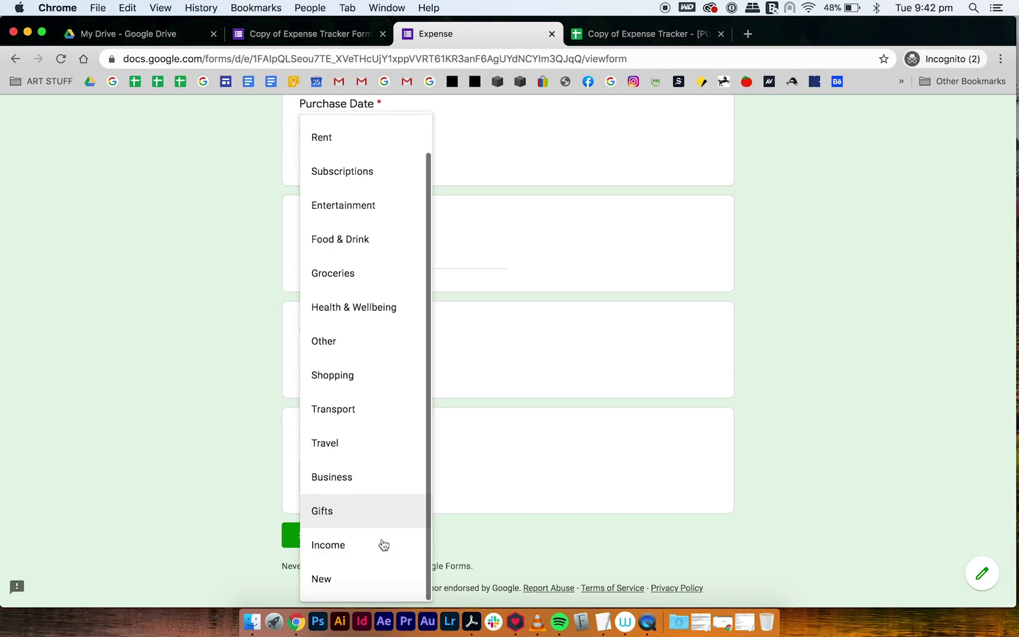
click(350, 553)
click(325, 537)
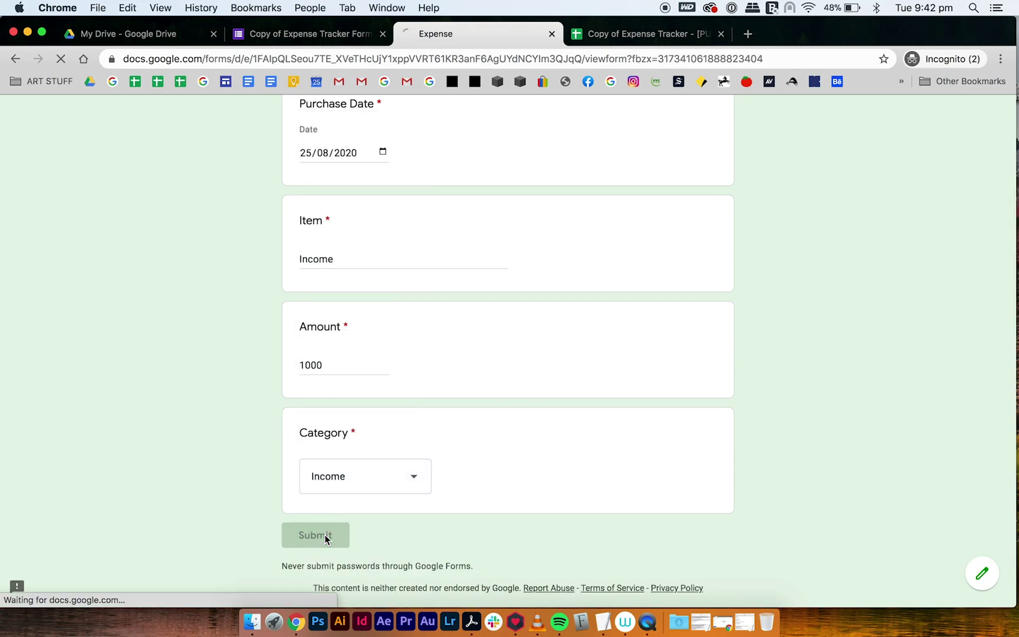
click(613, 36)
- Check the newly added Income response in row 16 of the Expenses sheet
click(122, 595)
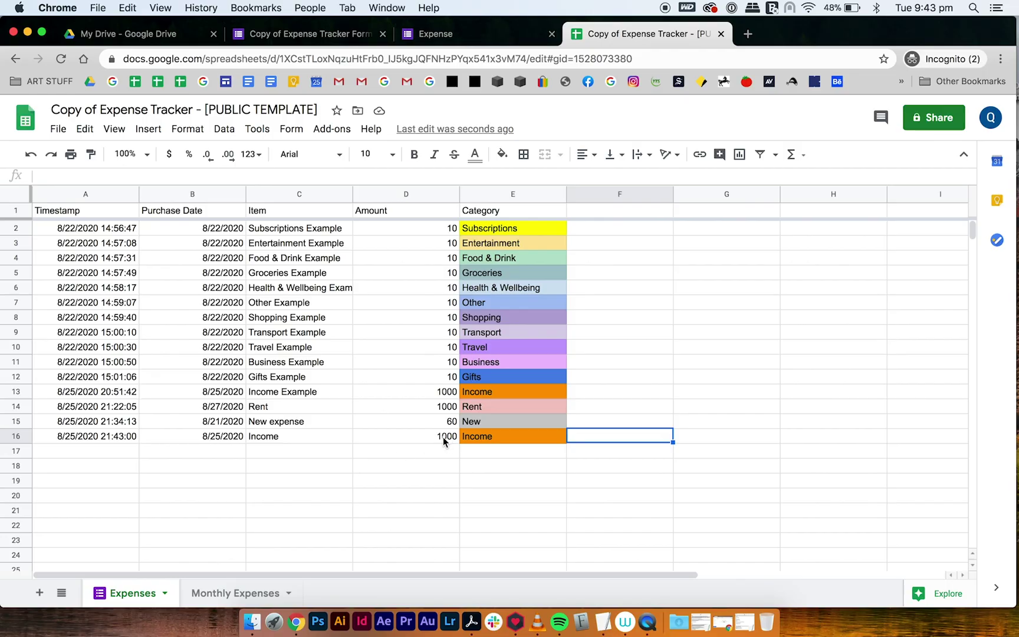
click(15, 436)
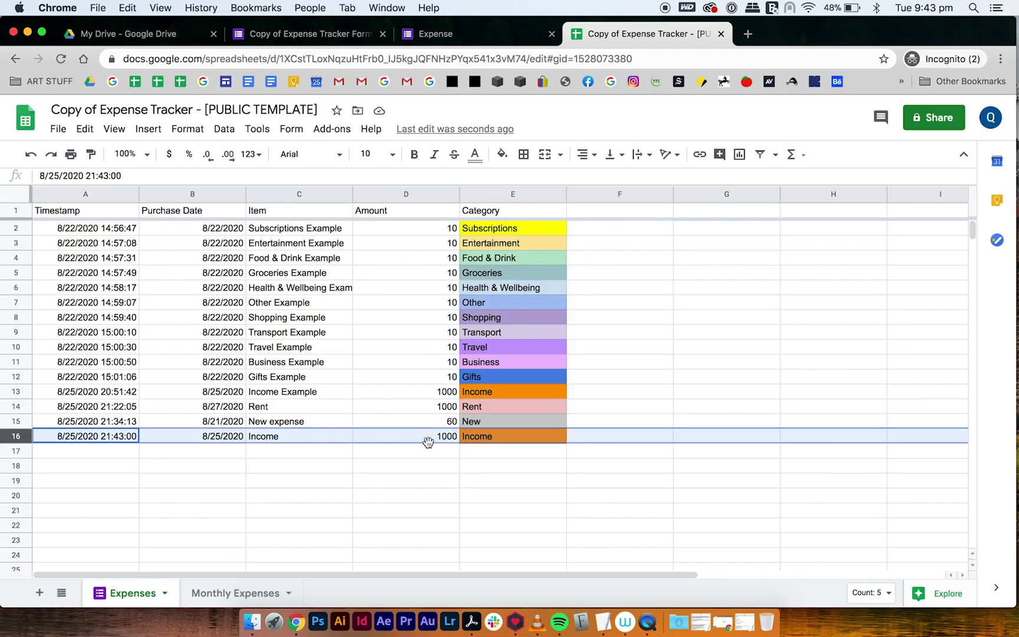
click(394, 495)
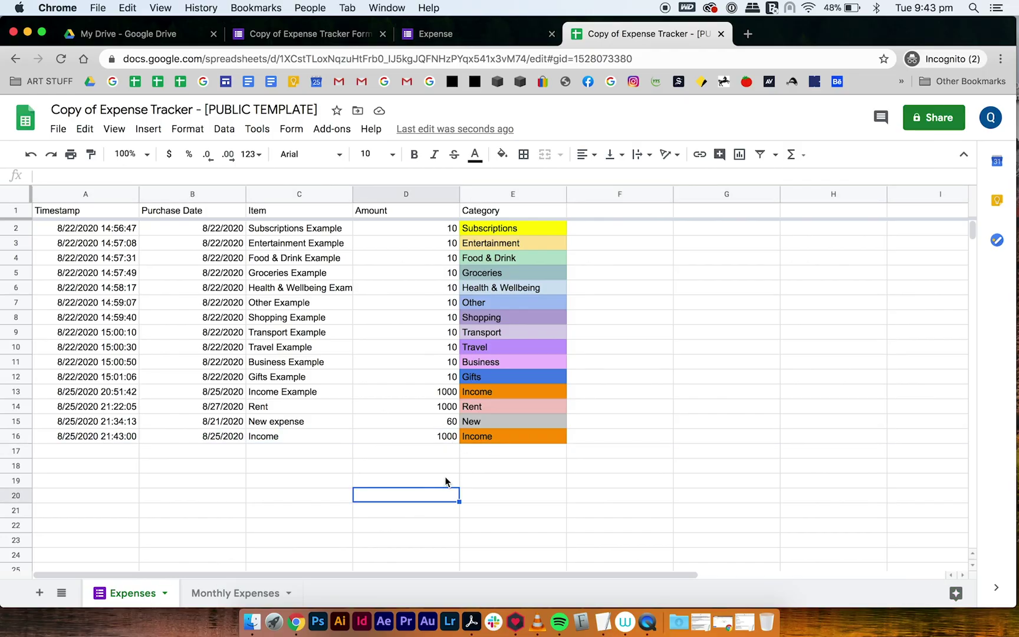
- Inspect the SUMIFS formula in Monthly Expenses cell P9, now reading 2,000.00 for August income
click(236, 593)
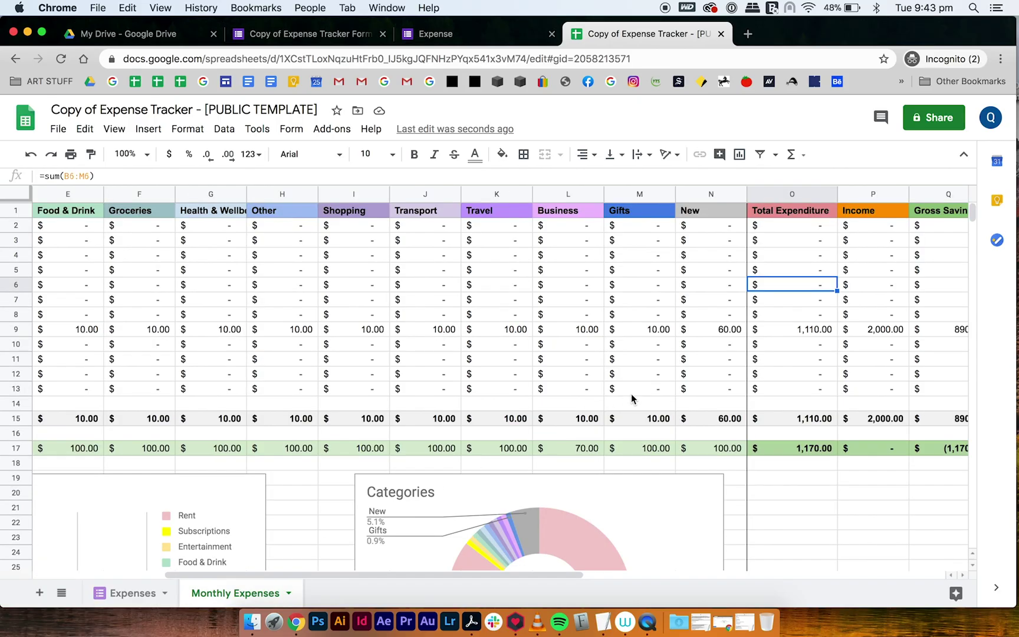
scroll(632, 393, right, 6)
click(455, 328)
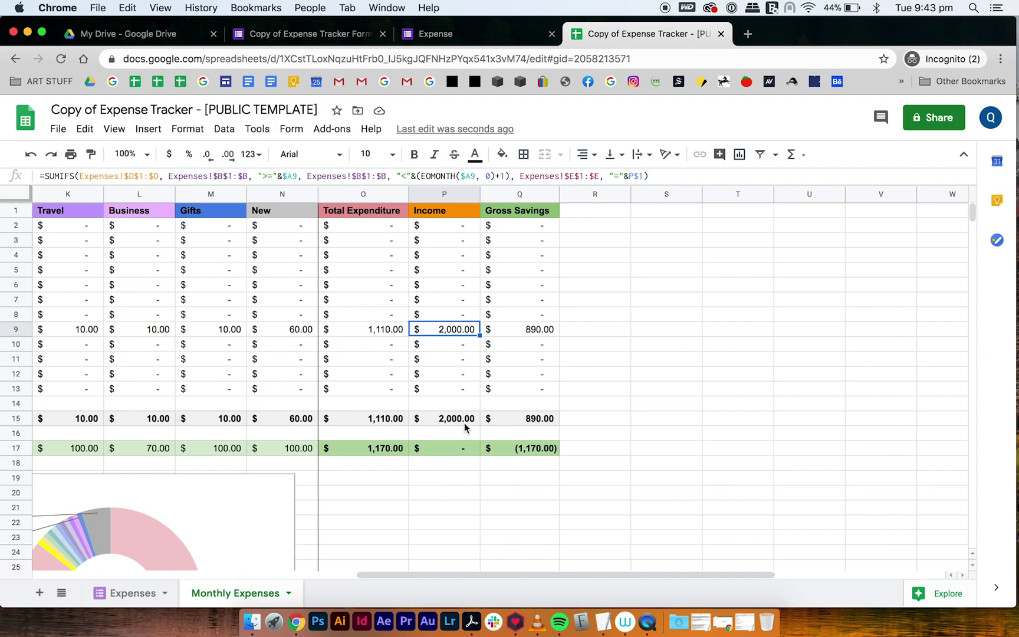
scroll(387, 367, left, 10)
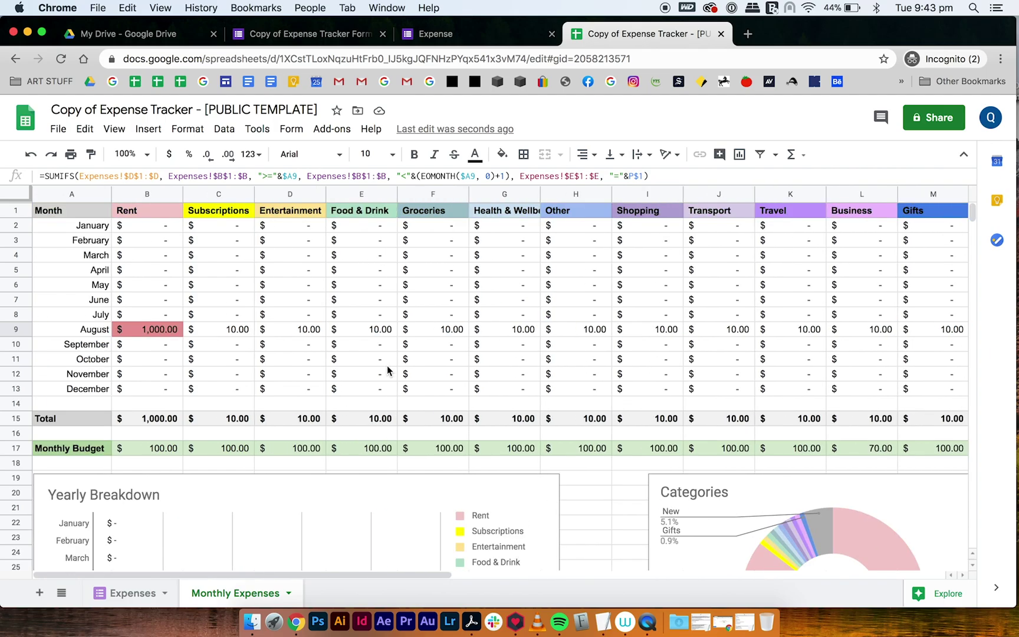
scroll(387, 366, right, 5)
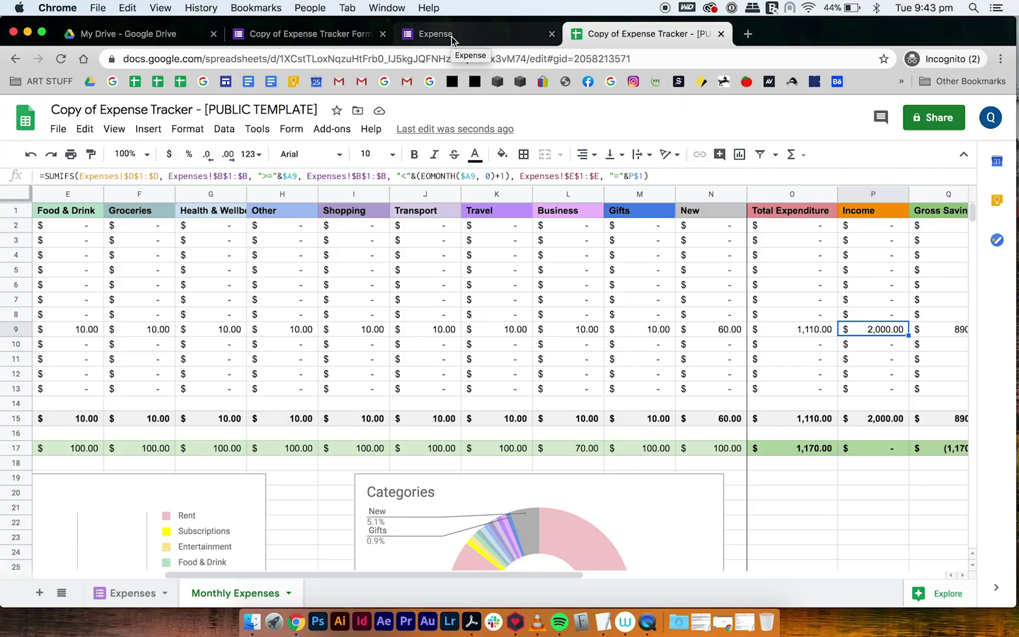
click(452, 37)
- Start another form response dated 8 July 2020
click(364, 213)
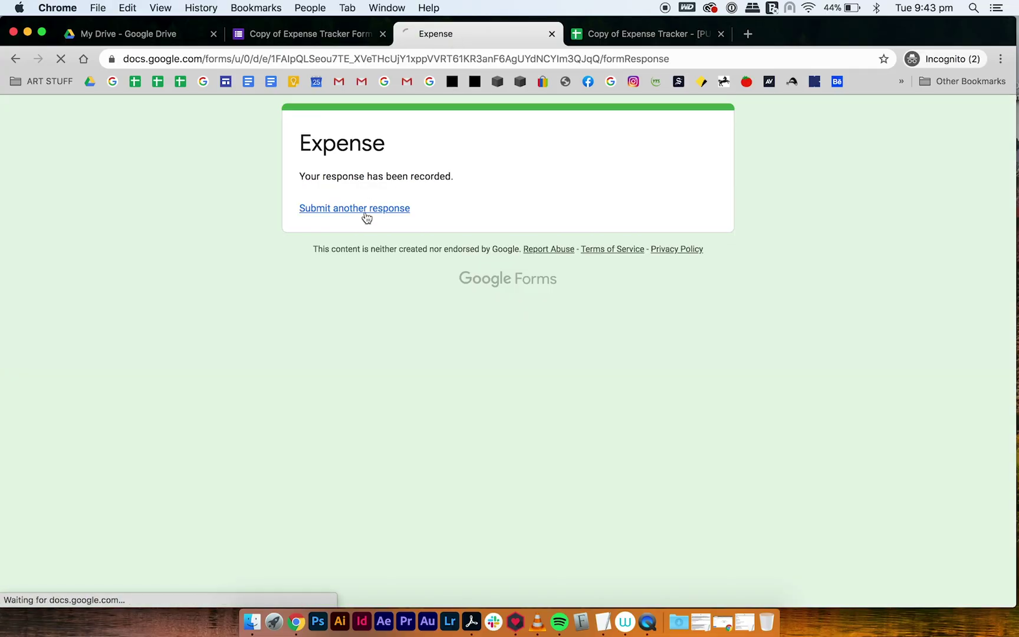
click(383, 273)
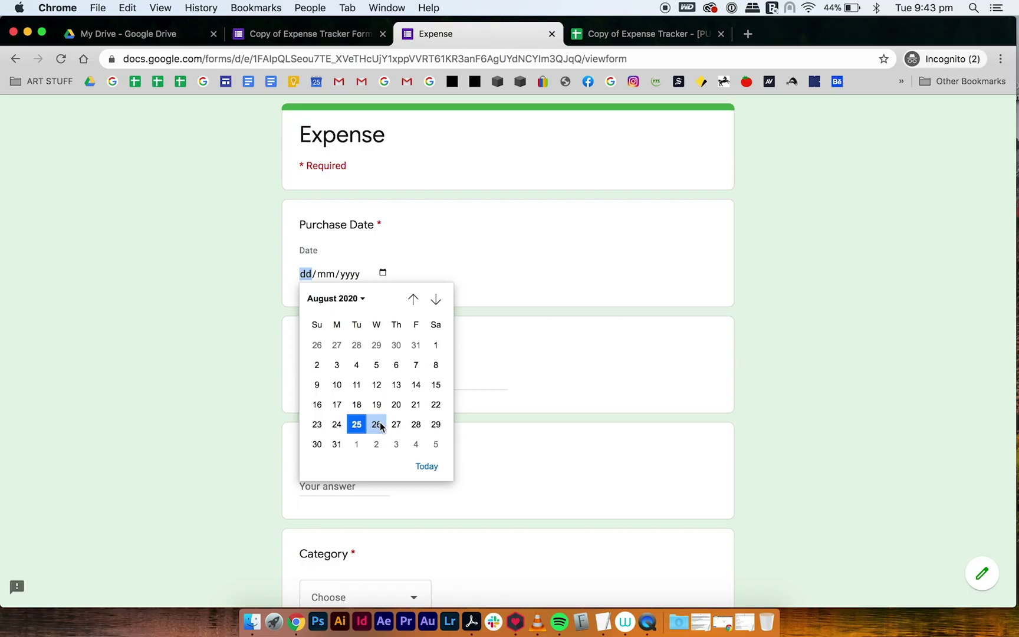
click(413, 299)
click(377, 366)
- Enter item Job, amount 2000 and category Income, then submit the response
click(362, 373)
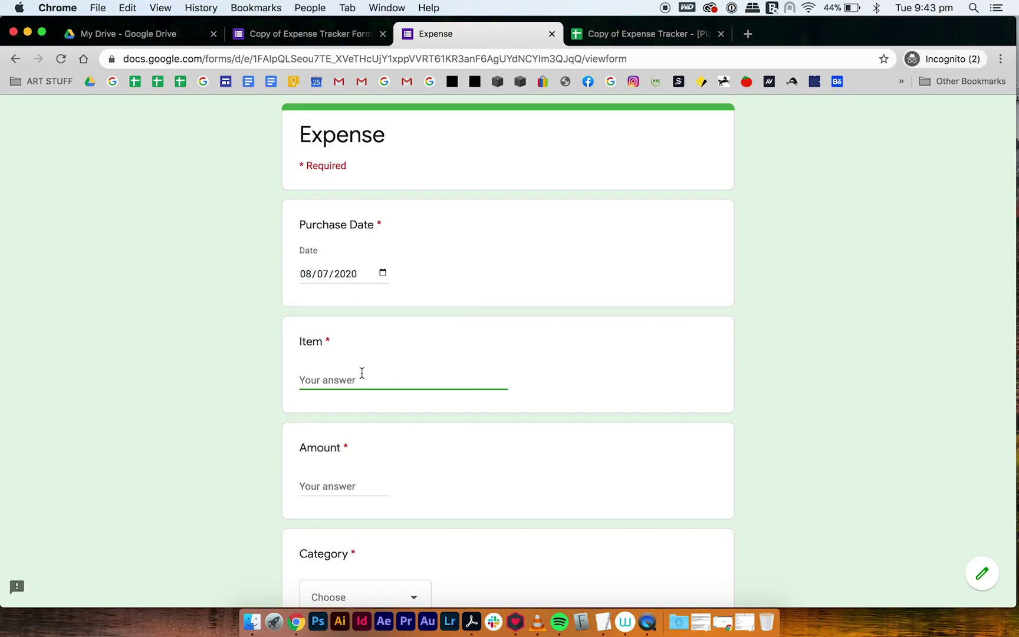
text(Job)
click(353, 482)
text(2000)
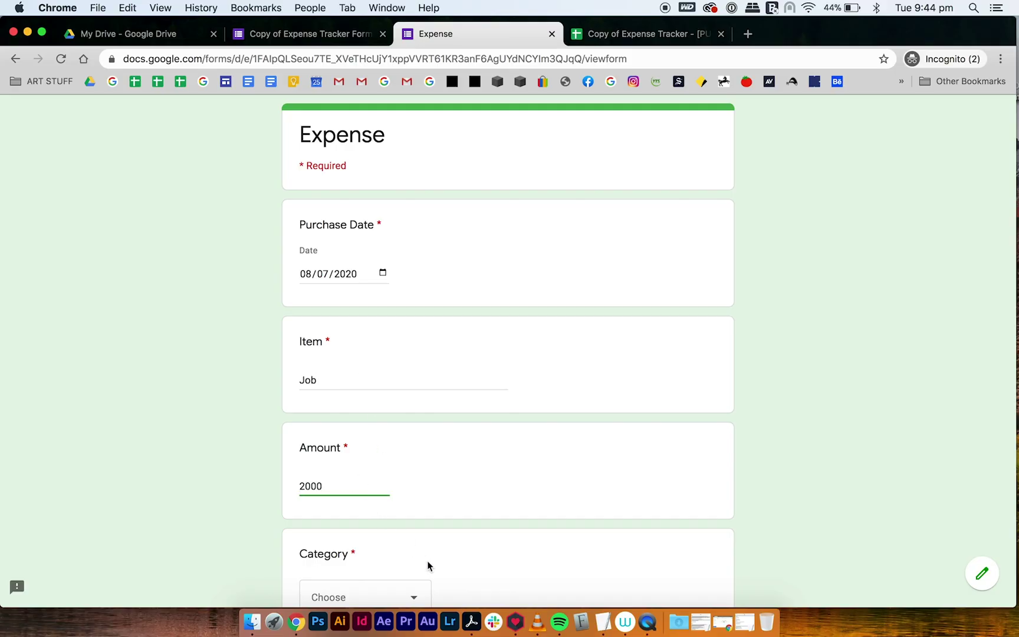
scroll(428, 564, down, 3)
click(371, 509)
scroll(371, 514, down, 1)
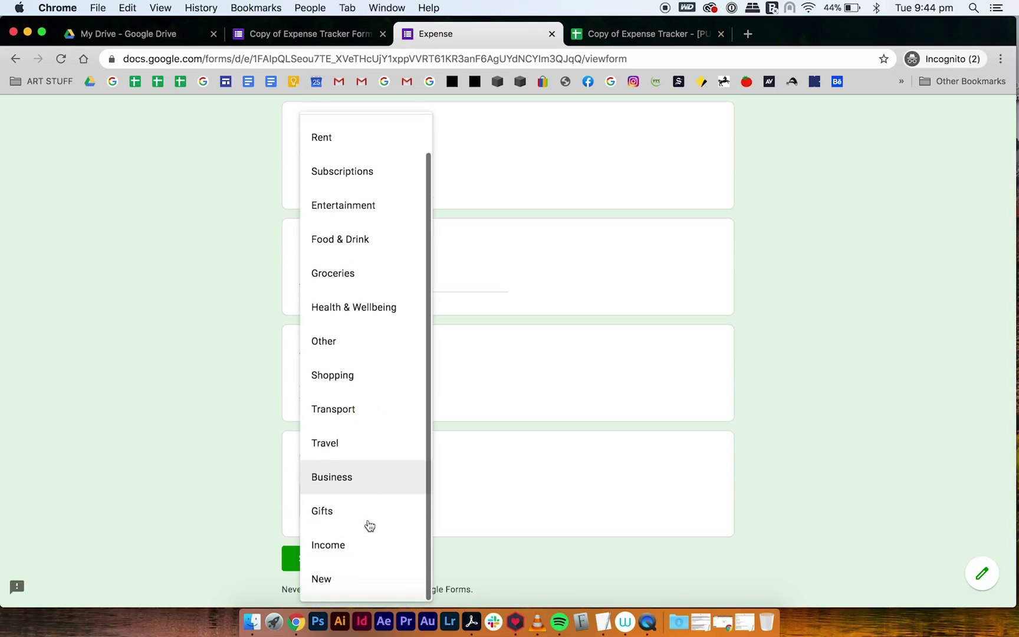
click(353, 552)
click(321, 563)
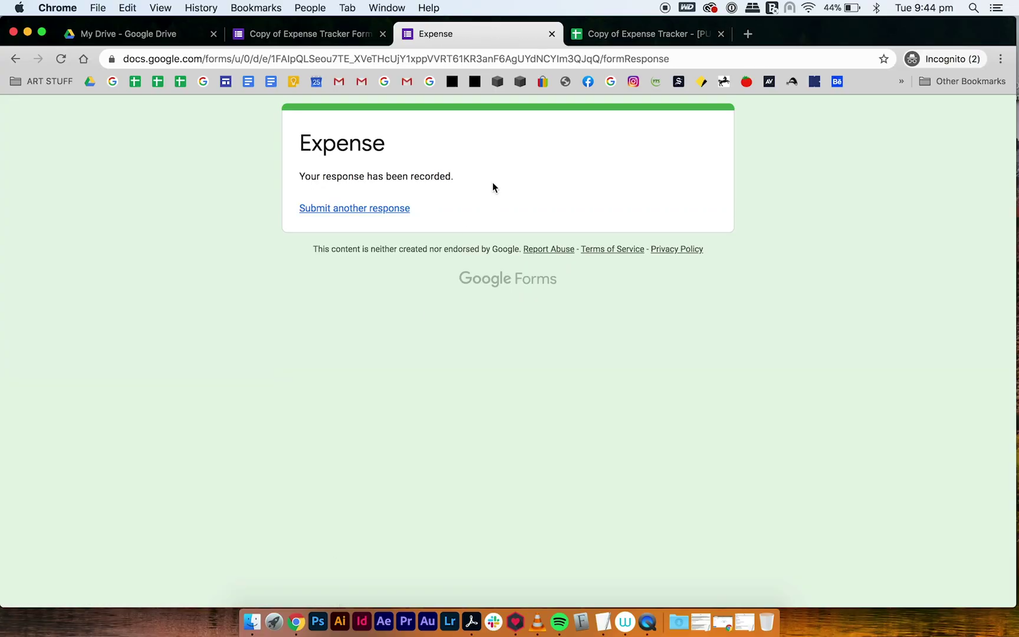
click(618, 38)
- Select July's income in cell P8 on the Monthly Expenses sheet
scroll(780, 345, right, 2)
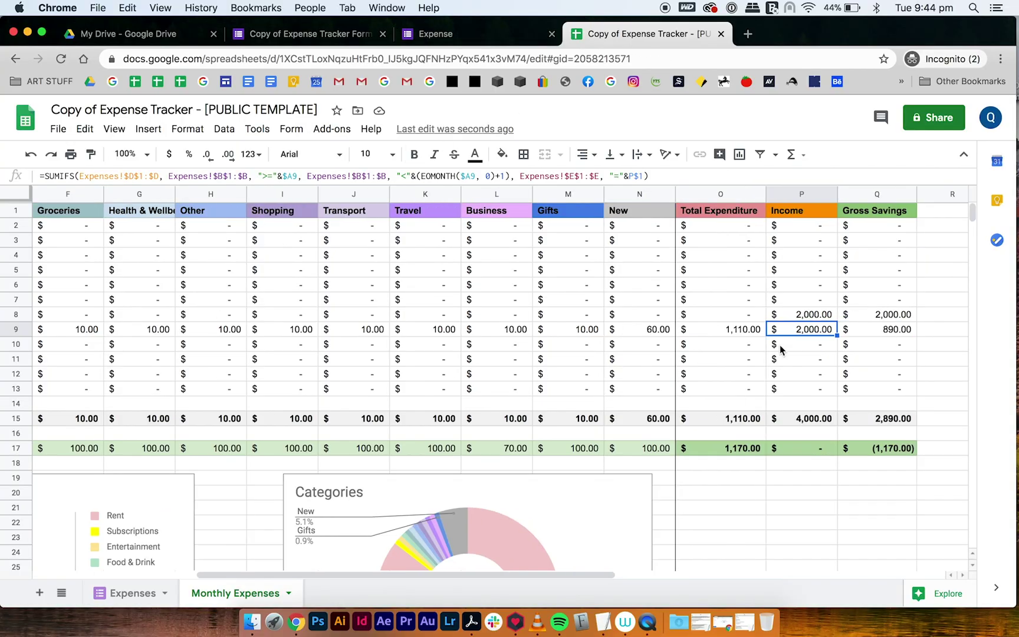
click(791, 318)
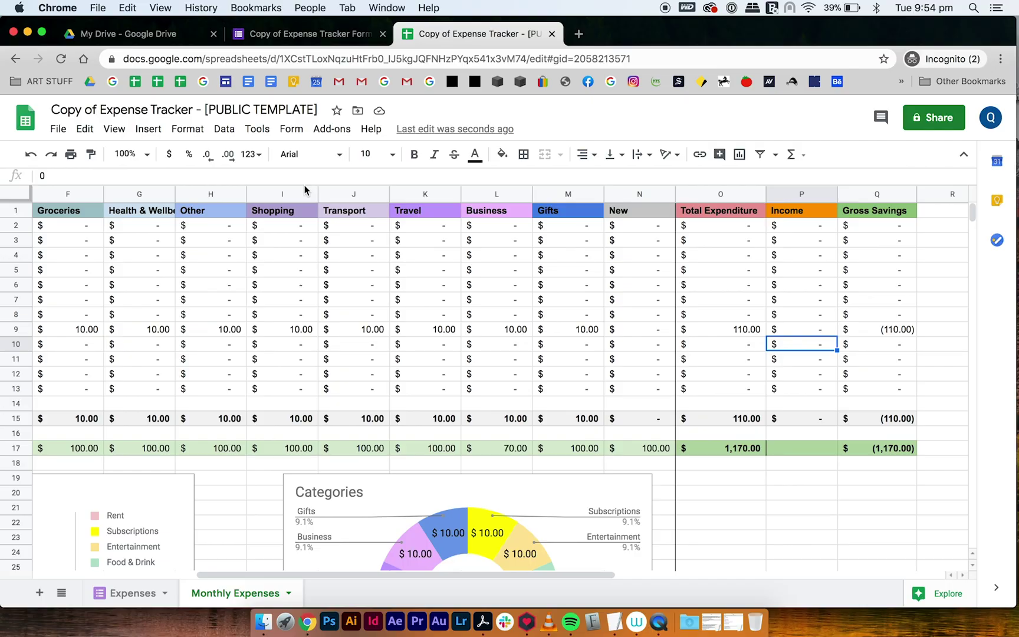
- Enter 7000 as a test income value, then undo it
text(7000)
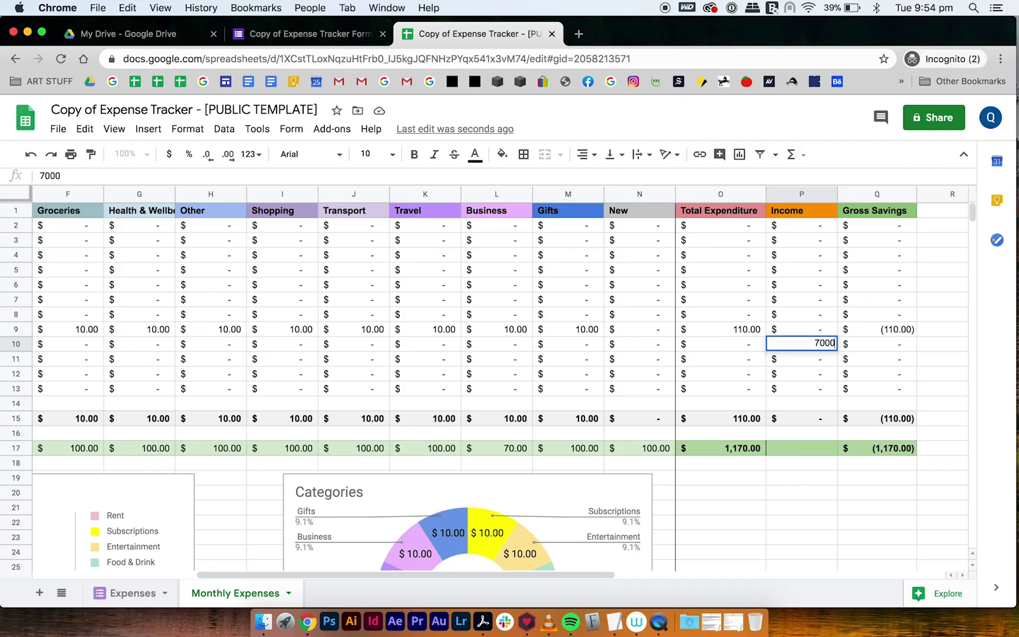
key(Return)
key(super+z)
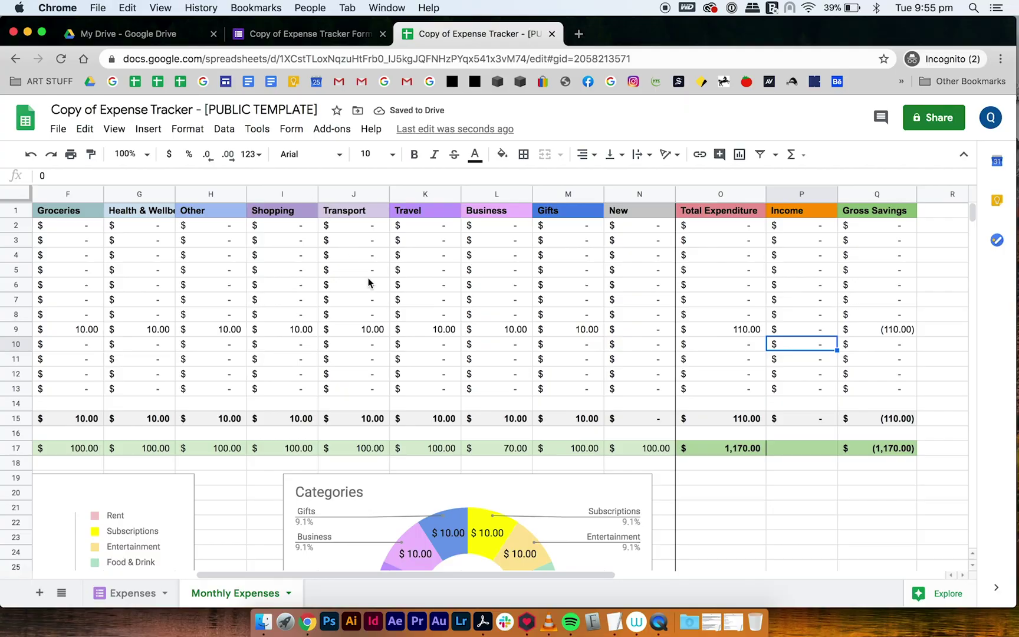
- Paste the N2:N13 SUMIFS formulas into the Income column starting at P2 and check them
drag(628, 231, 634, 391)
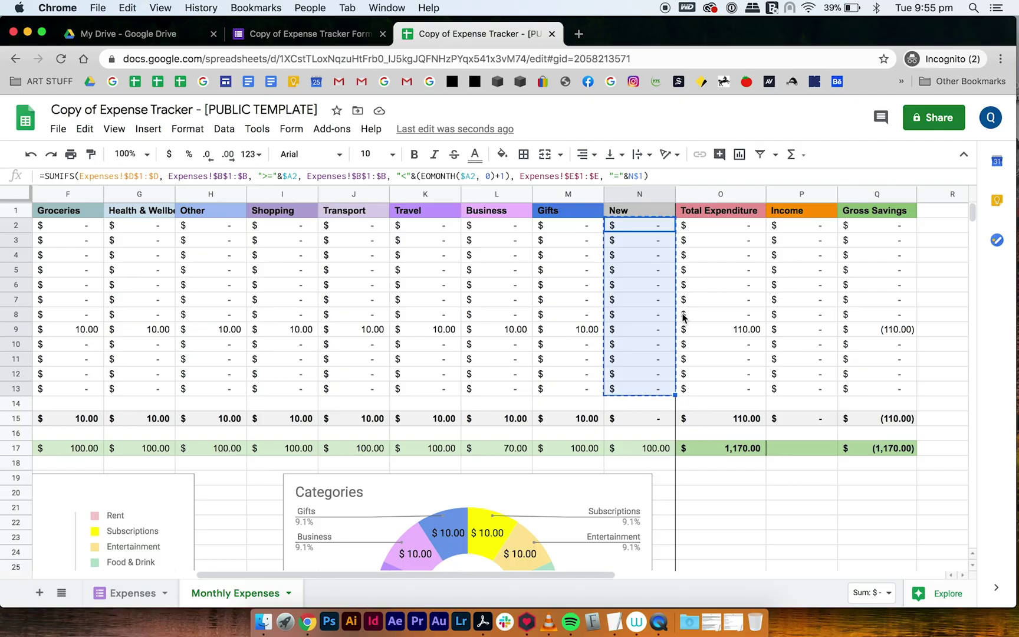
click(799, 224)
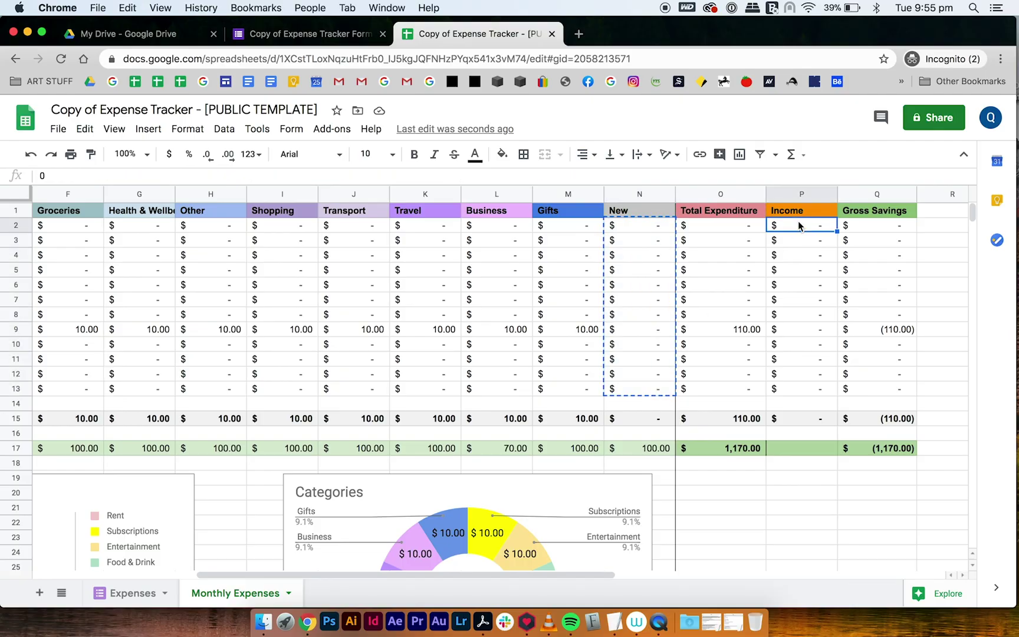
key(super+v)
key(Down)
key(Down)
key(Down)
key(Down)
key(Down)
key(Up)
key(Up)
key(Up)
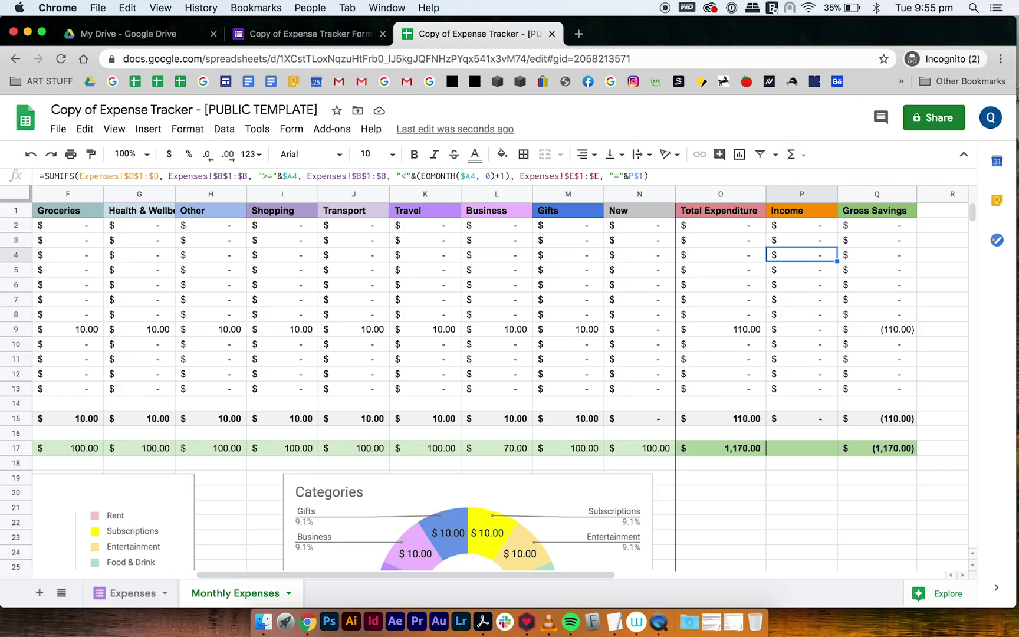
key(Down)
key(Down)
key(Down)
key(Down)
key(Down)
key(Down)
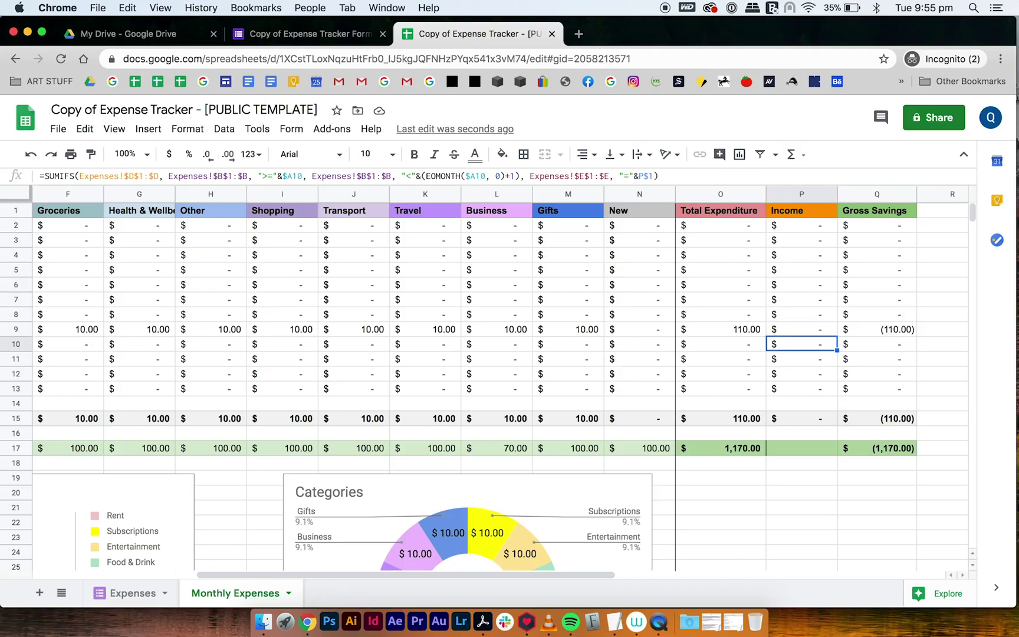
- Add 'Income' as a new Category option in the form editor and preview the live form
click(304, 34)
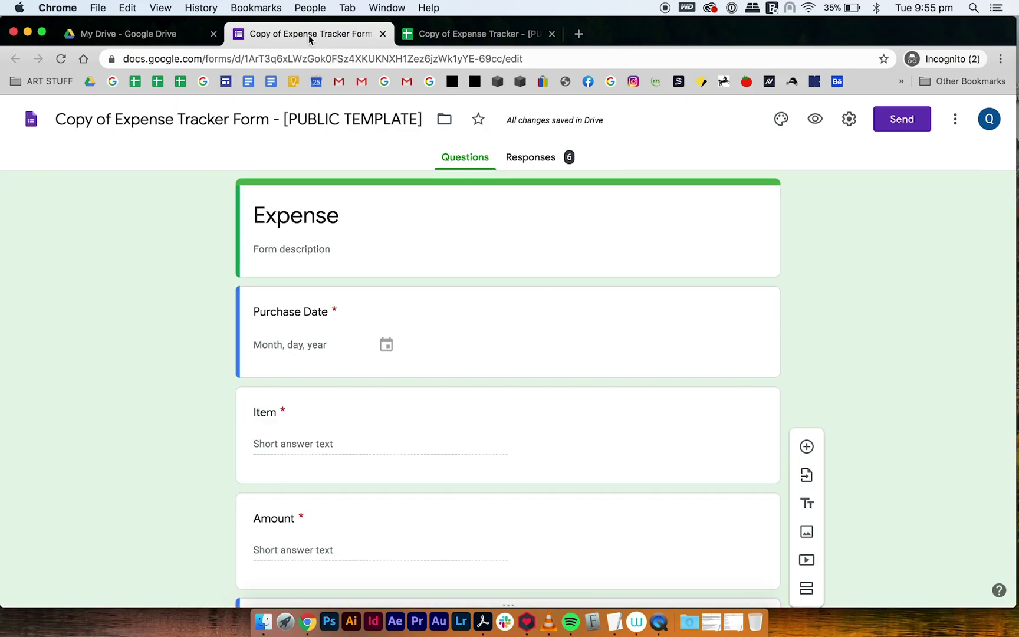
scroll(448, 361, down, 15)
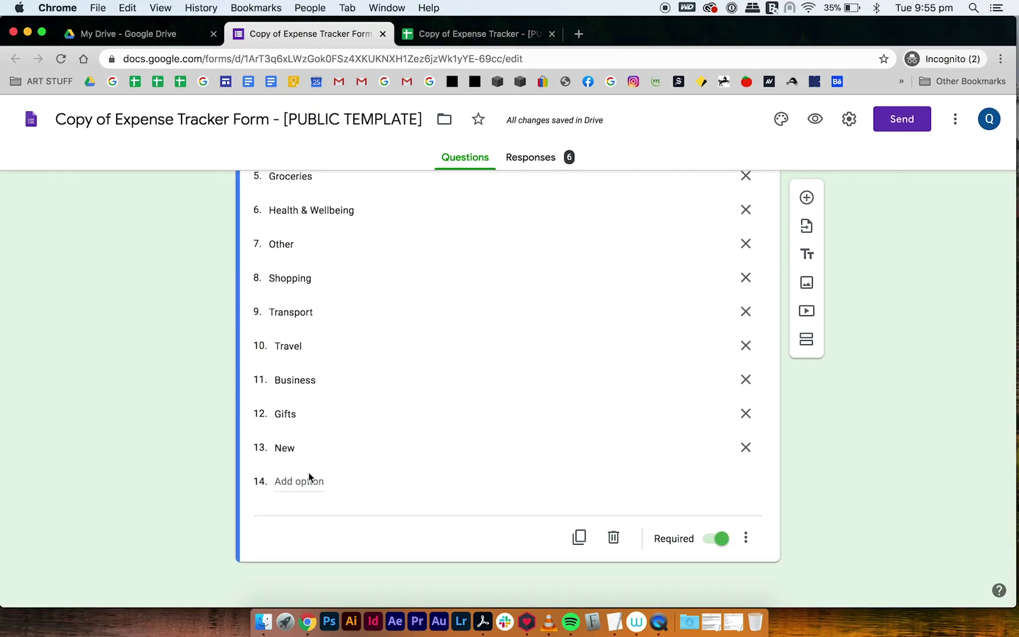
click(308, 480)
text(I)
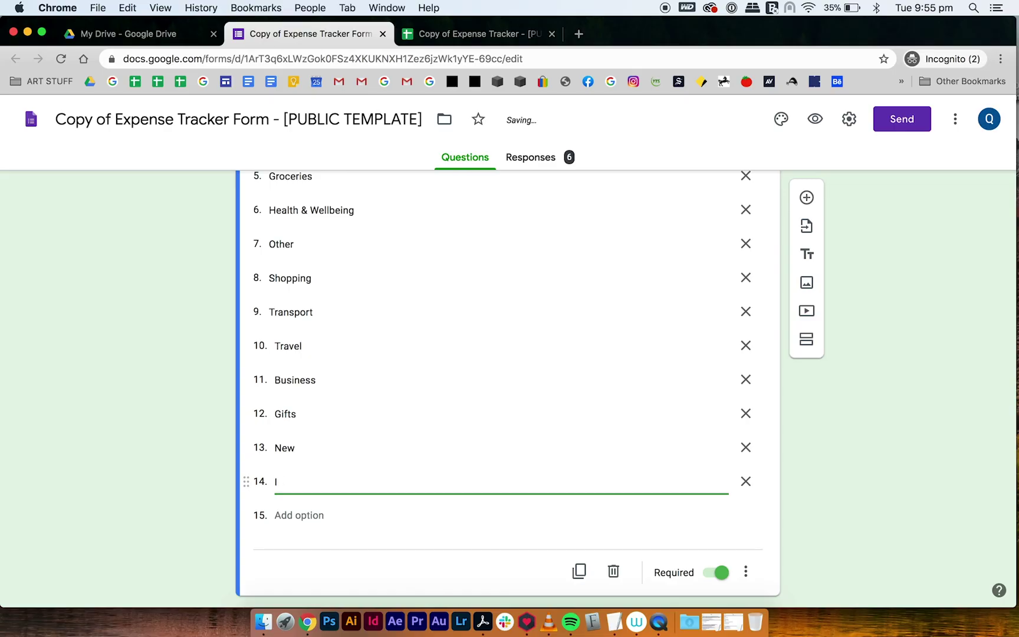
text(ncome)
click(812, 526)
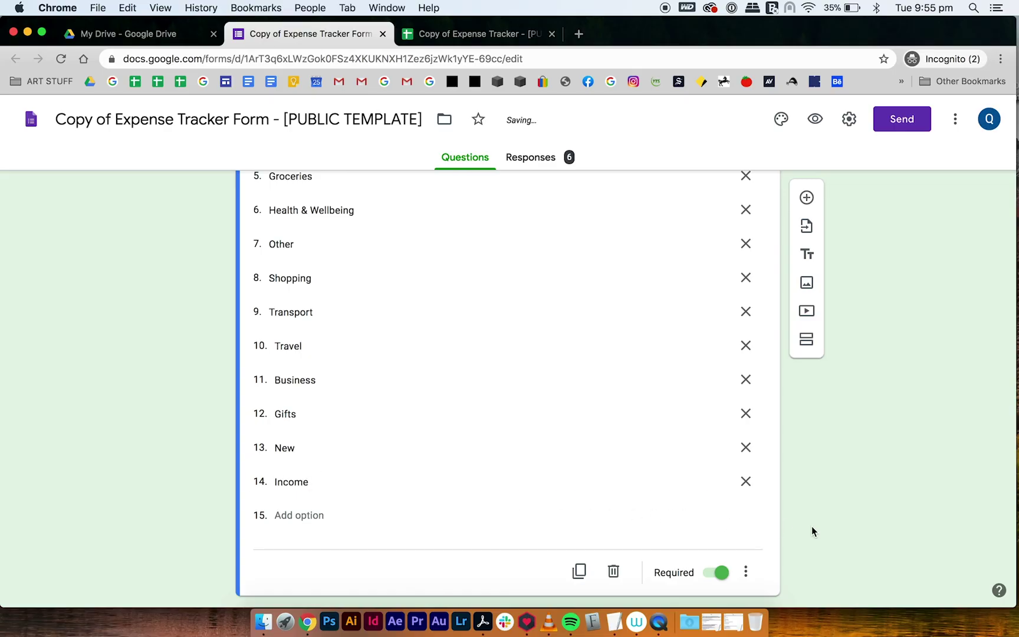
click(815, 119)
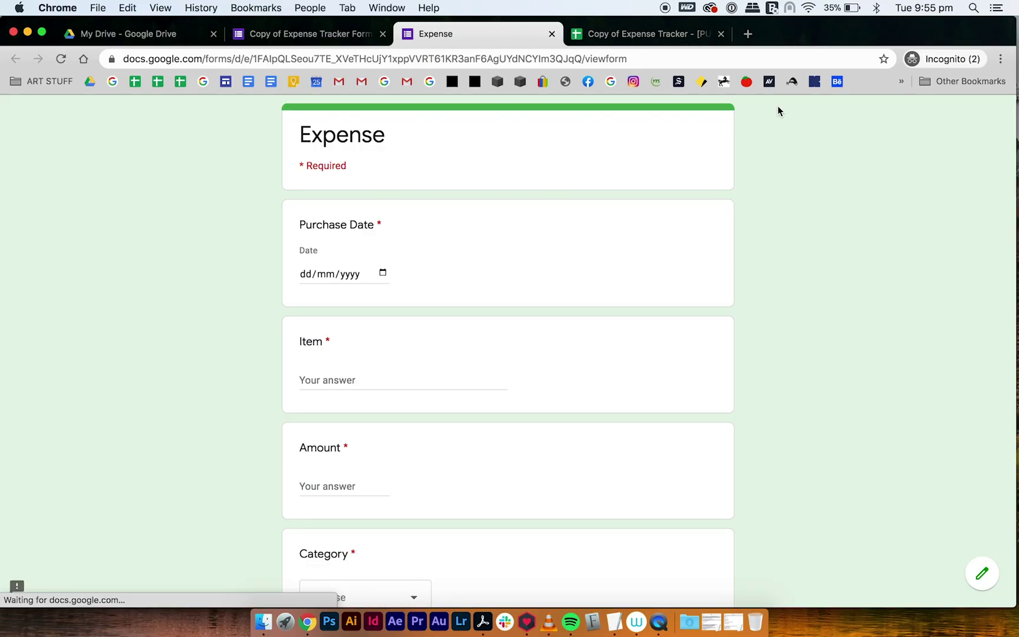
- Submit an Income response: item Income, amount 3000, dated 26 August 2020
click(375, 275)
click(383, 272)
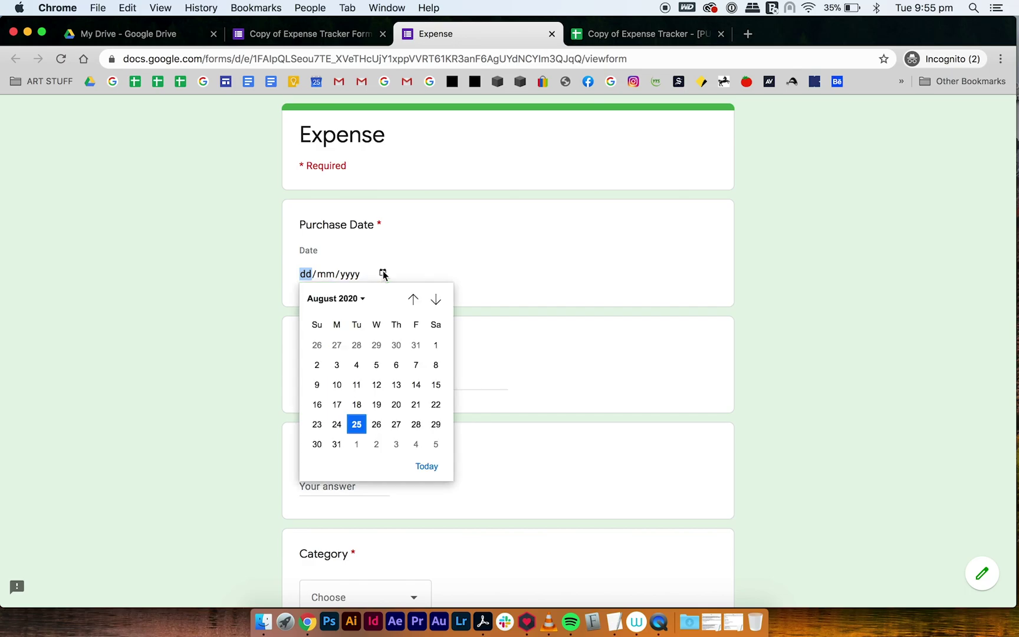
click(385, 423)
click(328, 380)
text(Income)
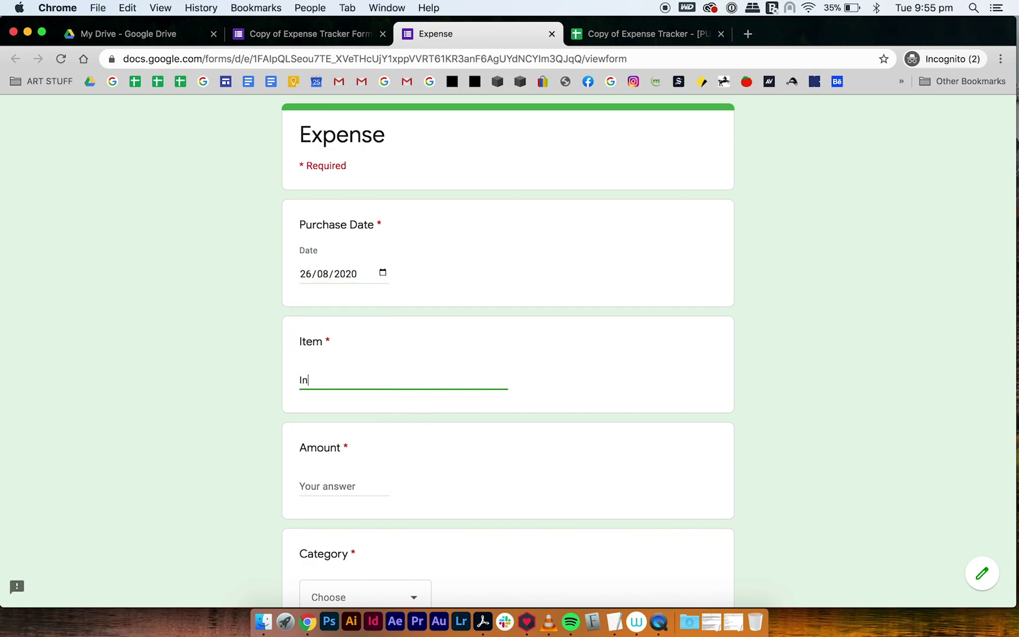
click(338, 488)
text(`)
key(BackSpace)
text(3000)
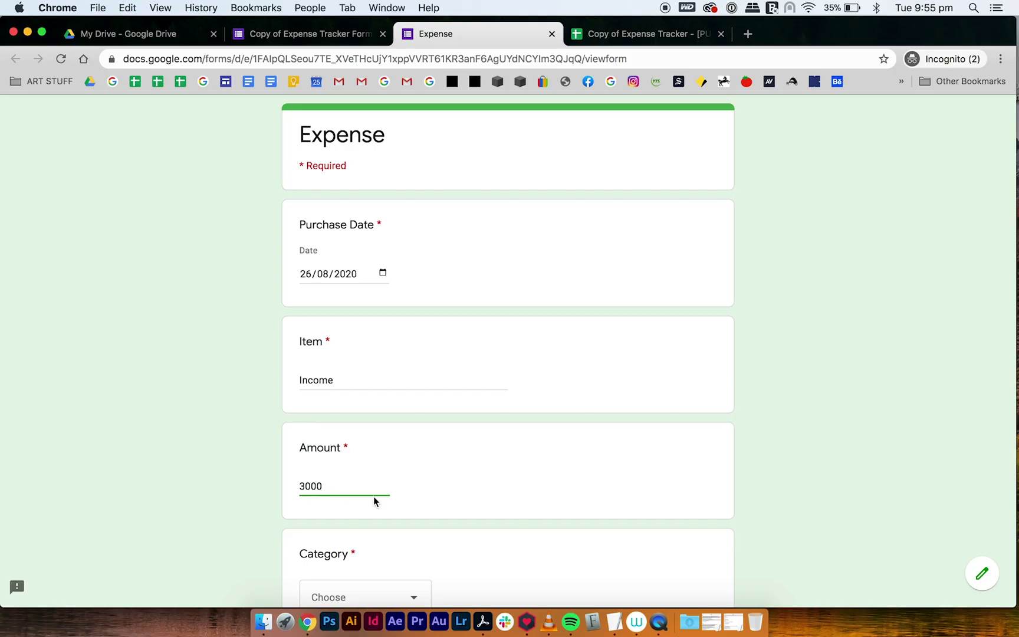
scroll(377, 480, down, 5)
click(371, 457)
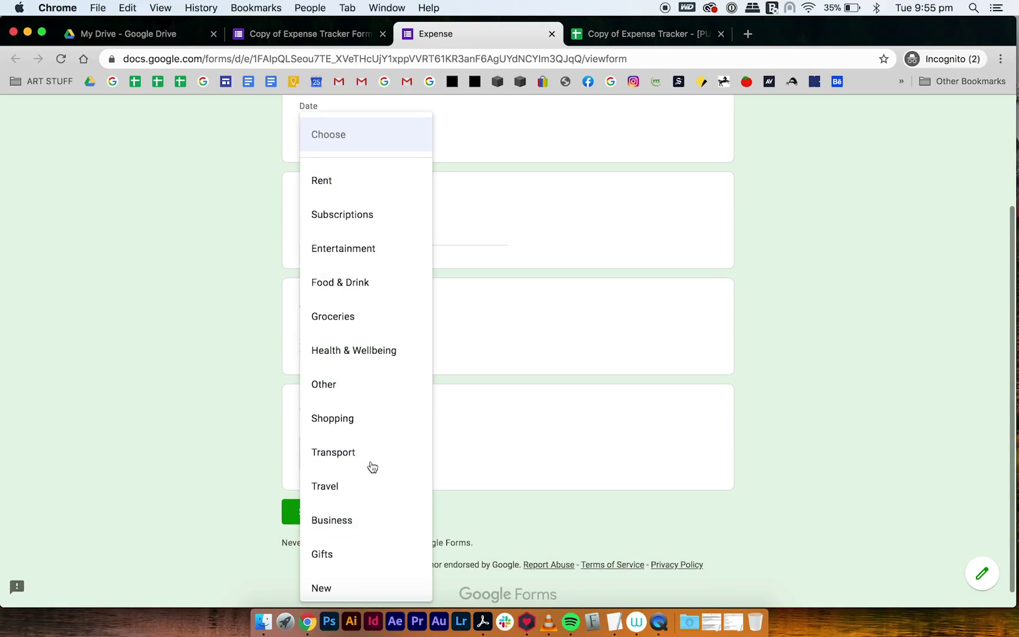
scroll(347, 371, down, 1)
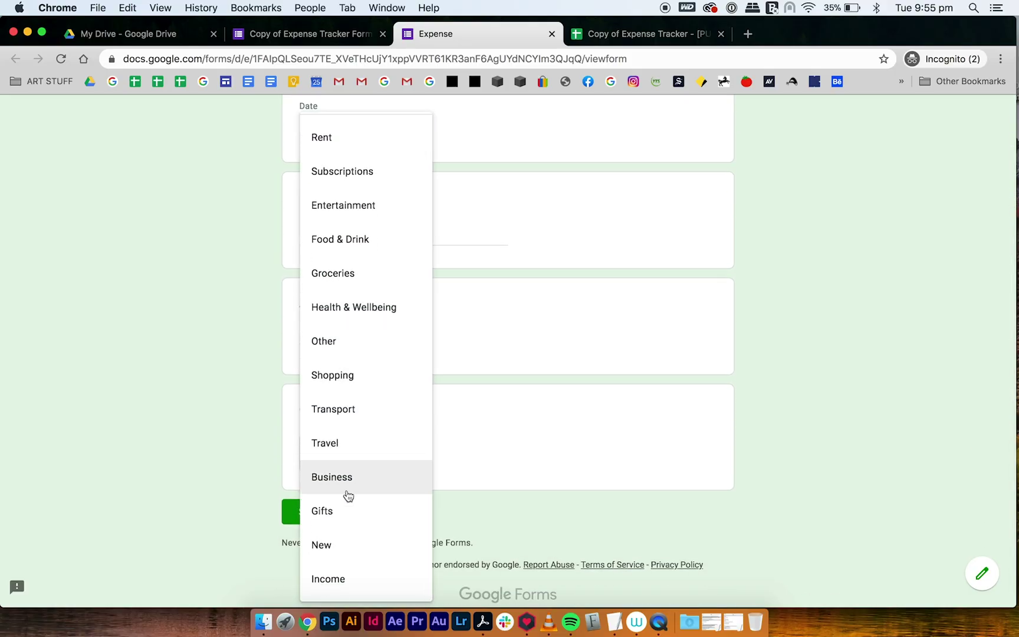
click(343, 589)
click(330, 513)
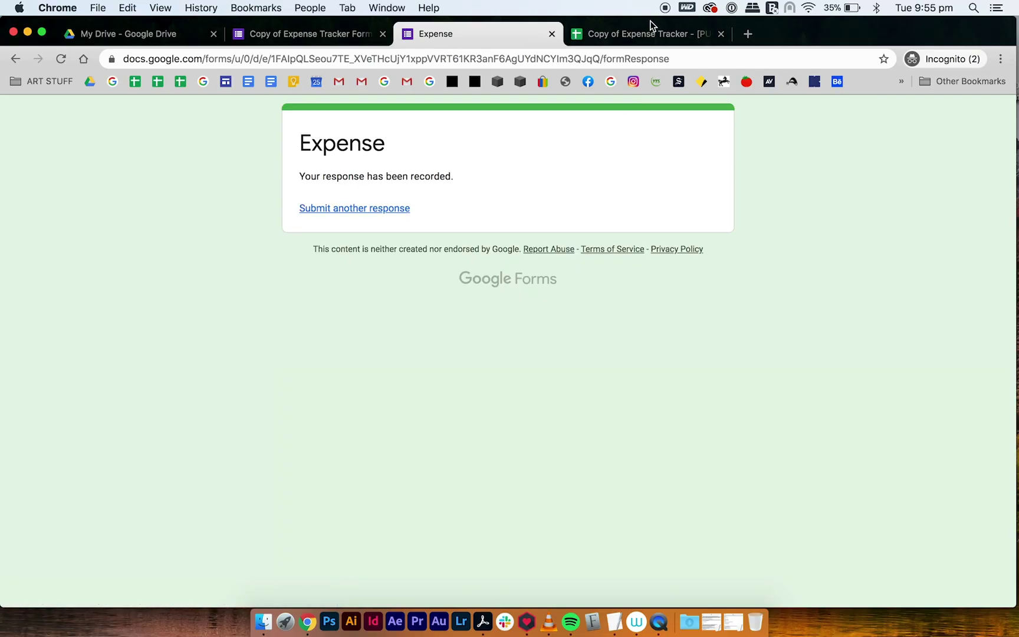
- Submit a second Income response of 4000 dated 15 July 2020
click(389, 210)
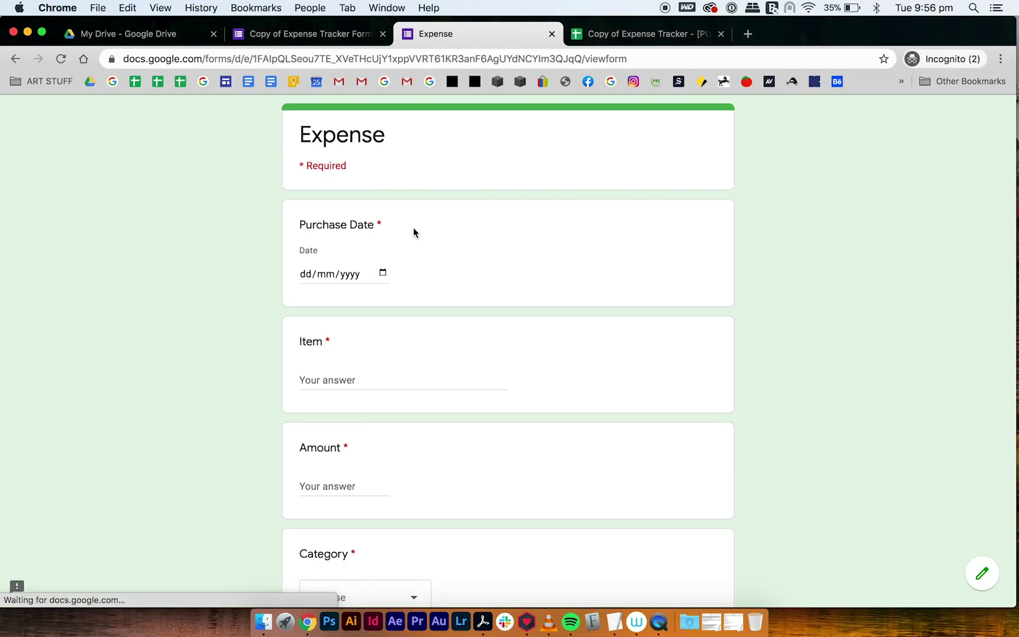
click(383, 274)
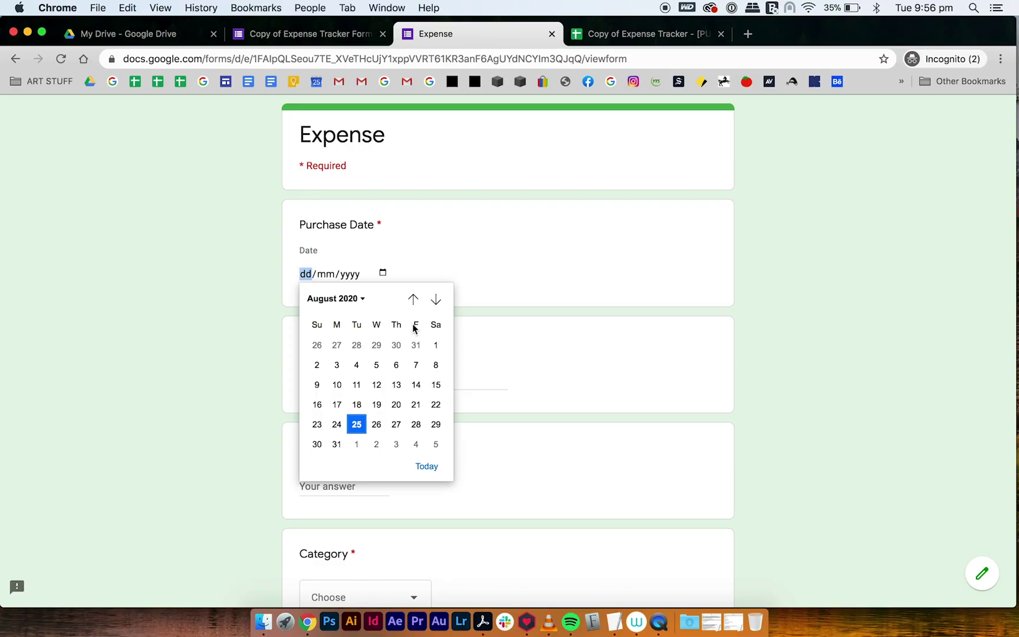
click(412, 299)
click(381, 391)
click(330, 382)
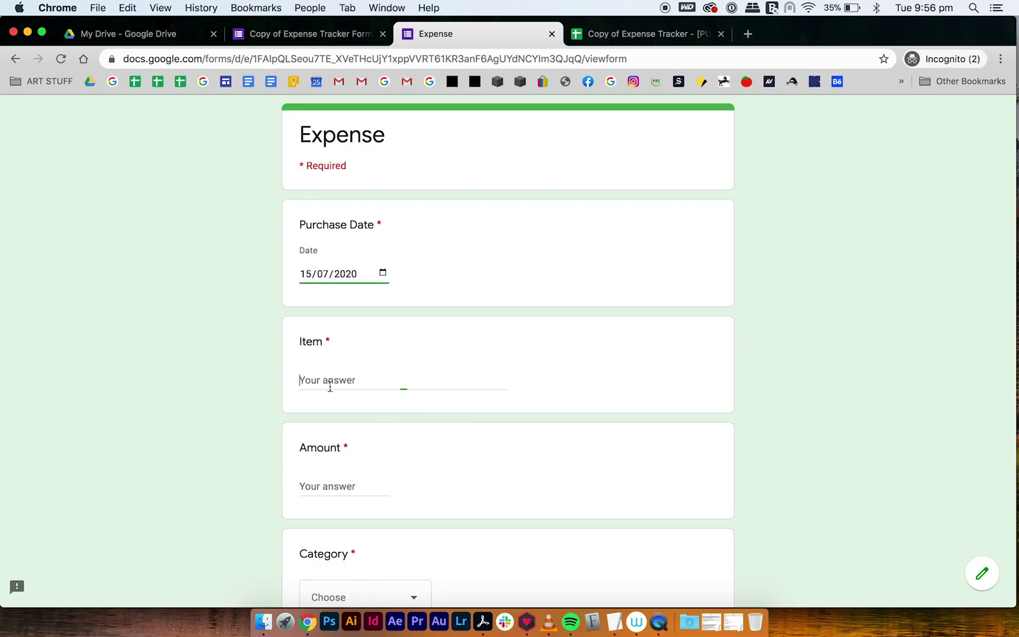
text(Income)
click(332, 486)
text(4000)
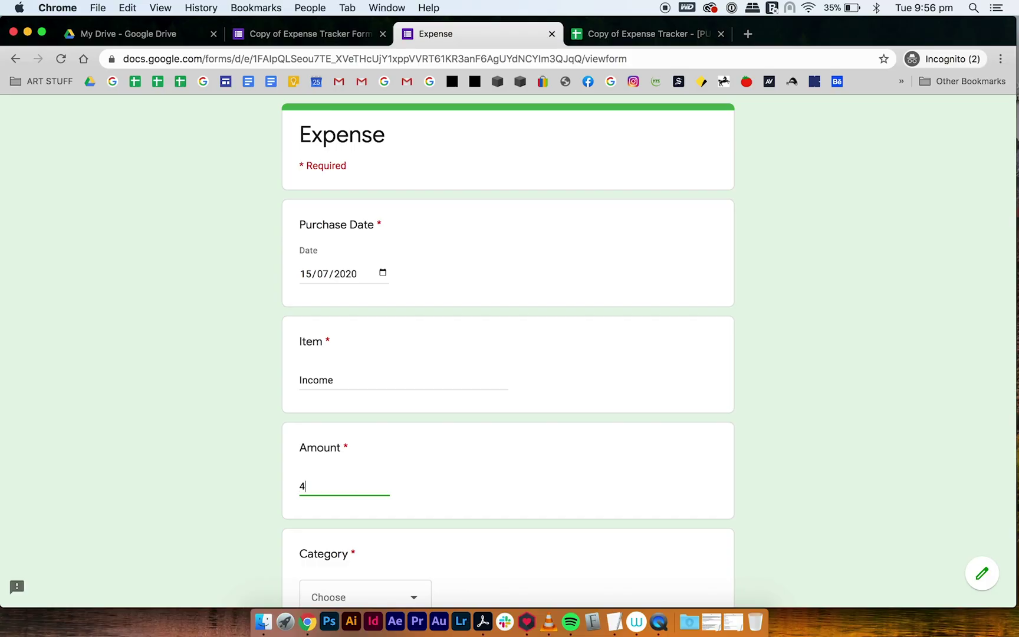
scroll(331, 487, down, 3)
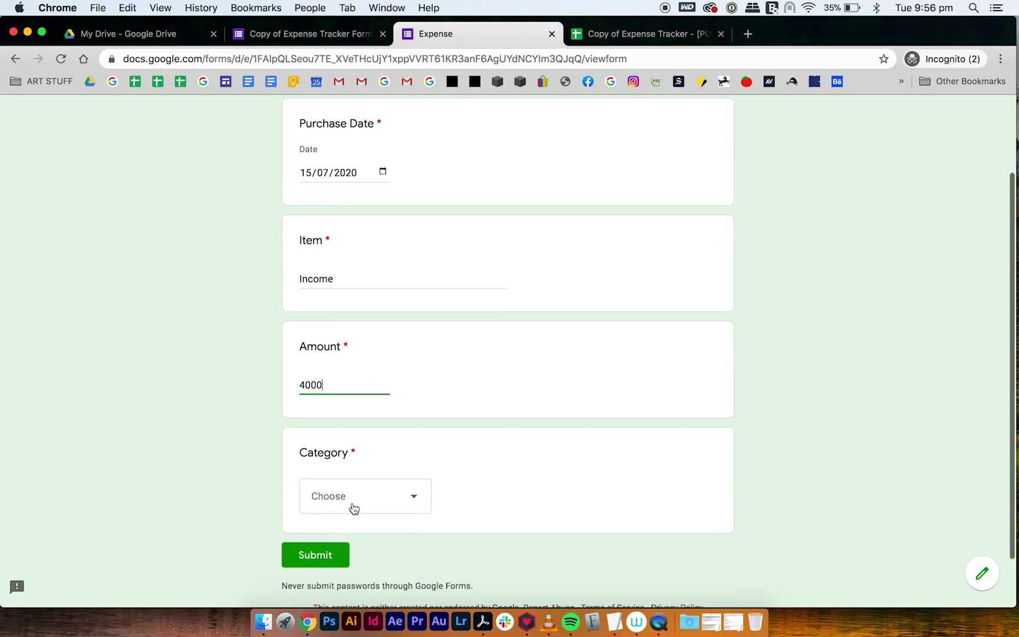
click(353, 507)
scroll(376, 539, down, 2)
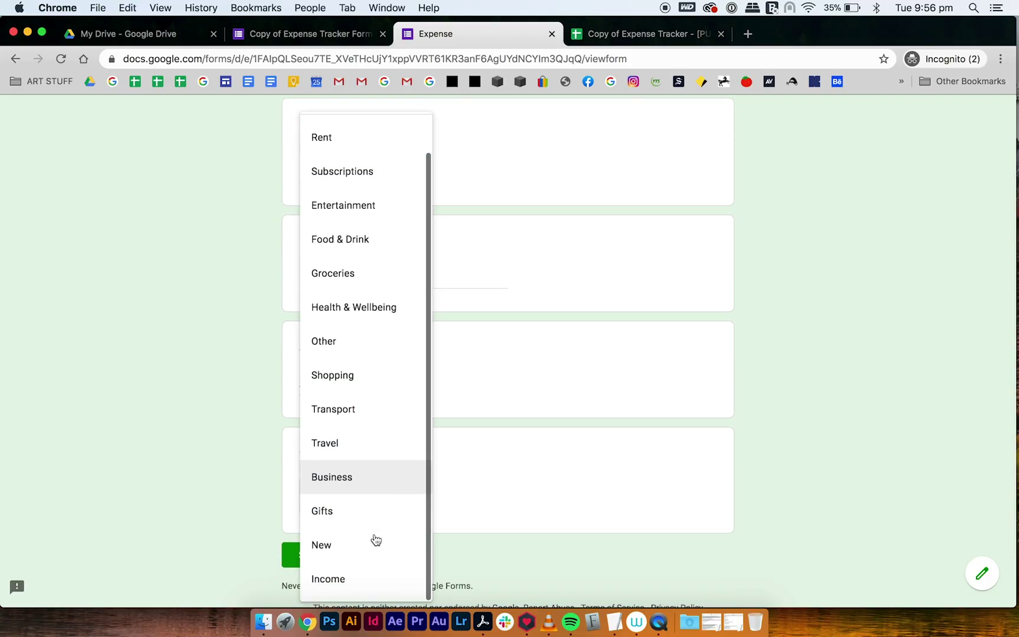
click(347, 581)
click(310, 555)
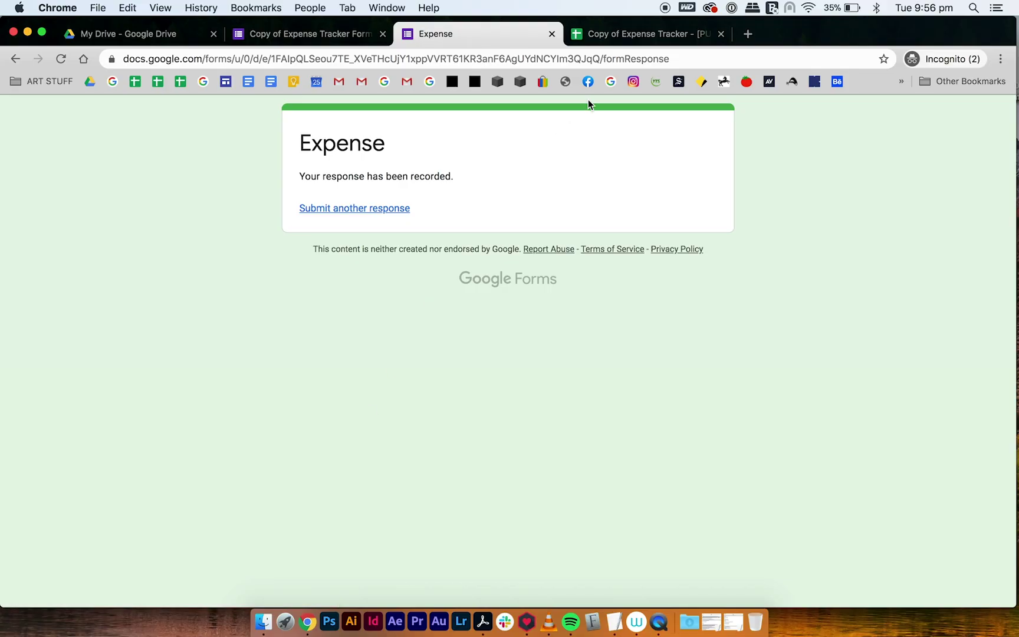
click(606, 36)
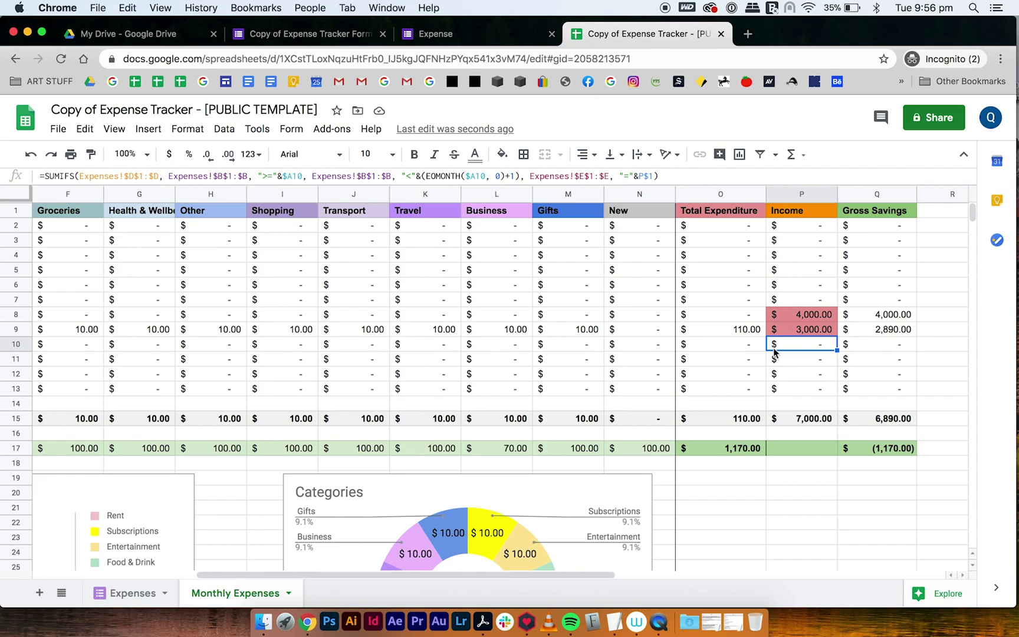
- Review July 4,000.00 and August 3,000.00 income and the empty P17 total, then select the whole sheet
click(807, 318)
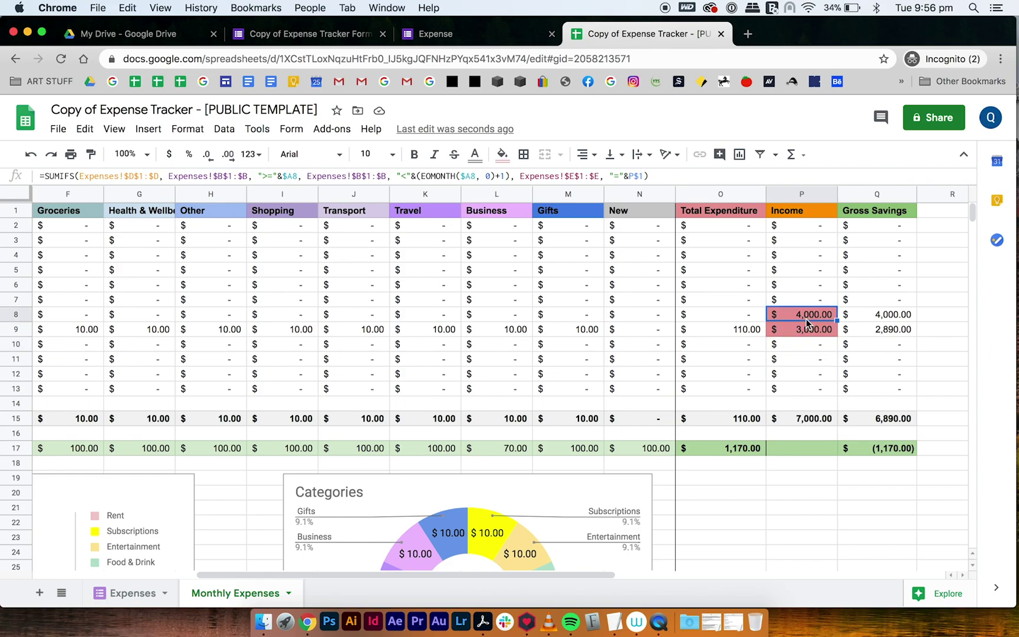
key(Down)
click(808, 451)
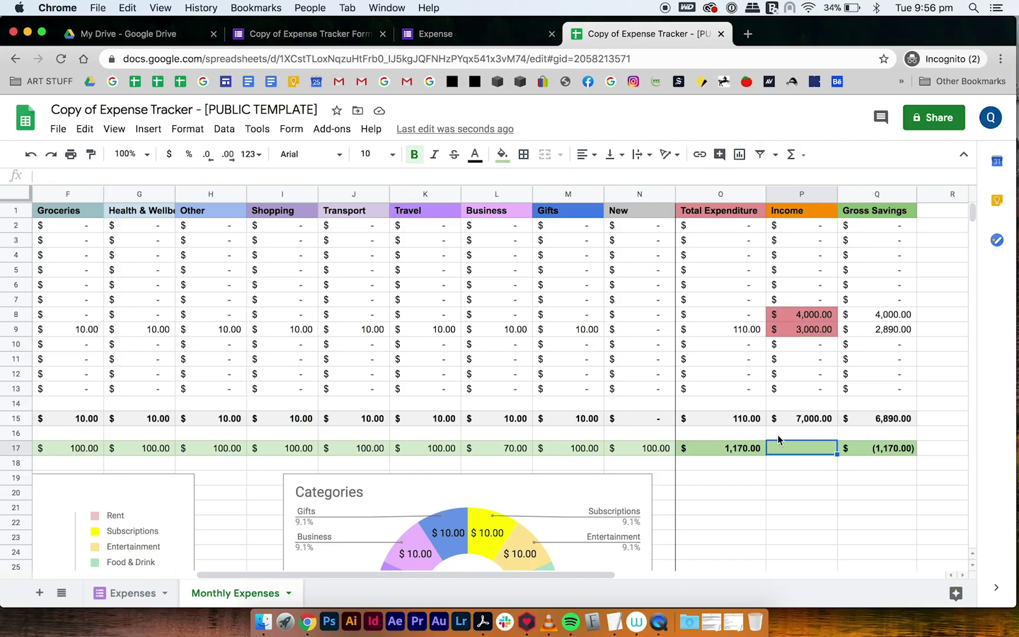
click(11, 449)
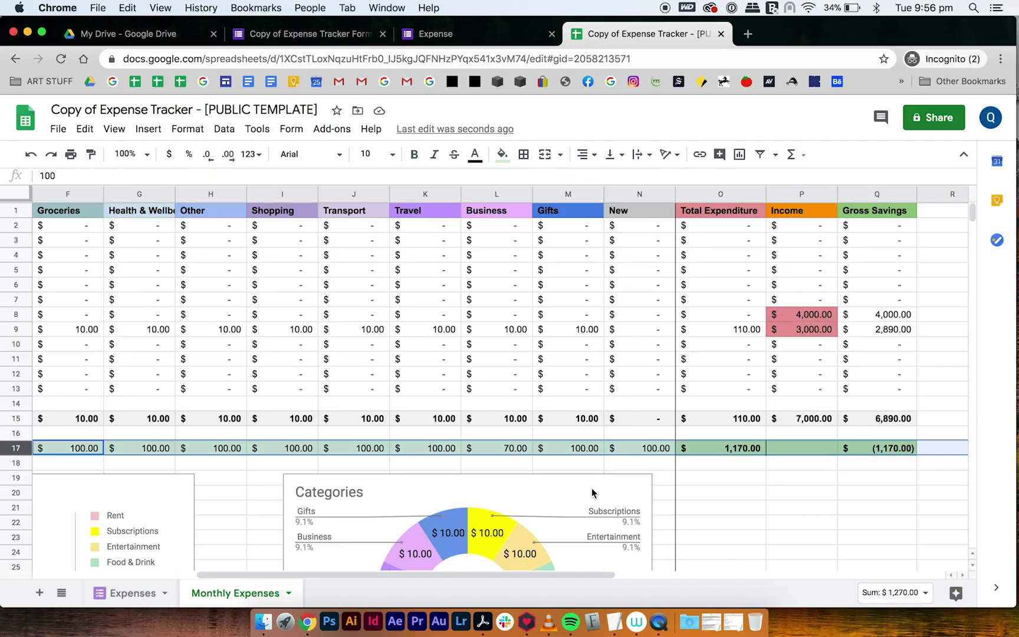
click(763, 495)
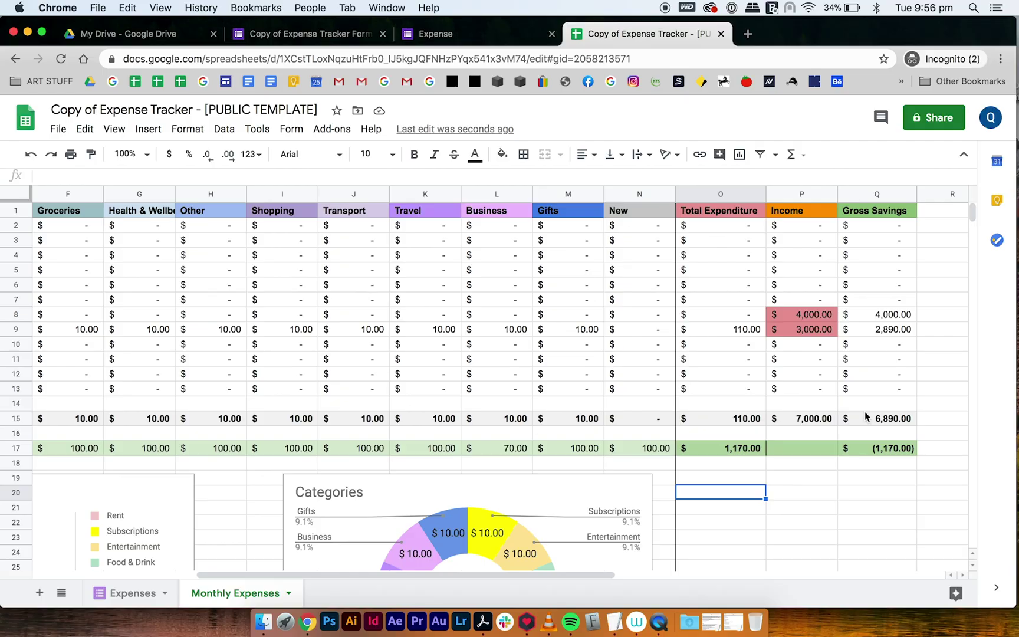
click(799, 452)
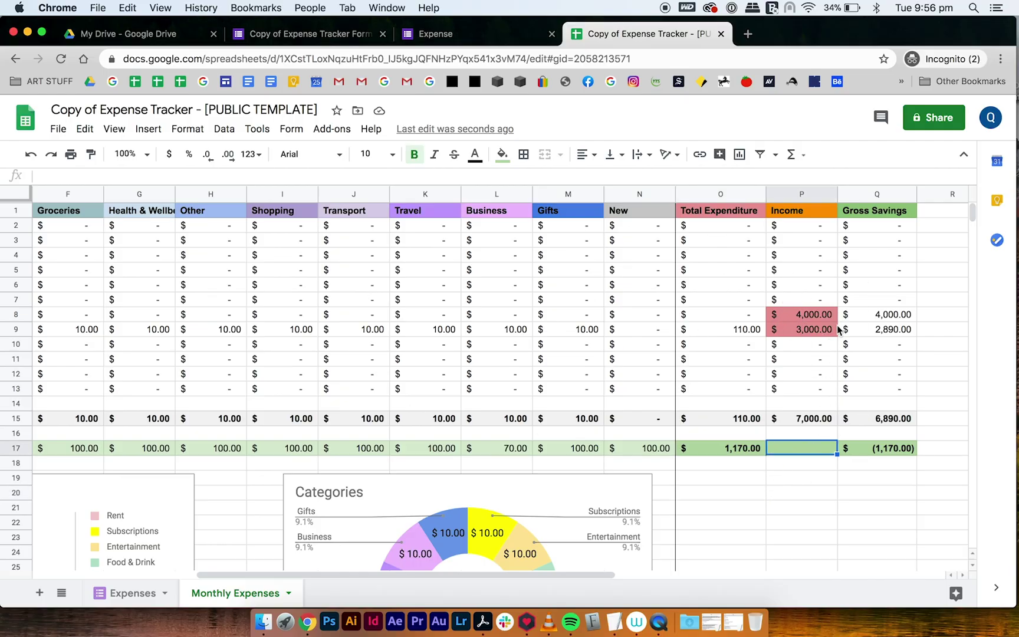
click(18, 194)
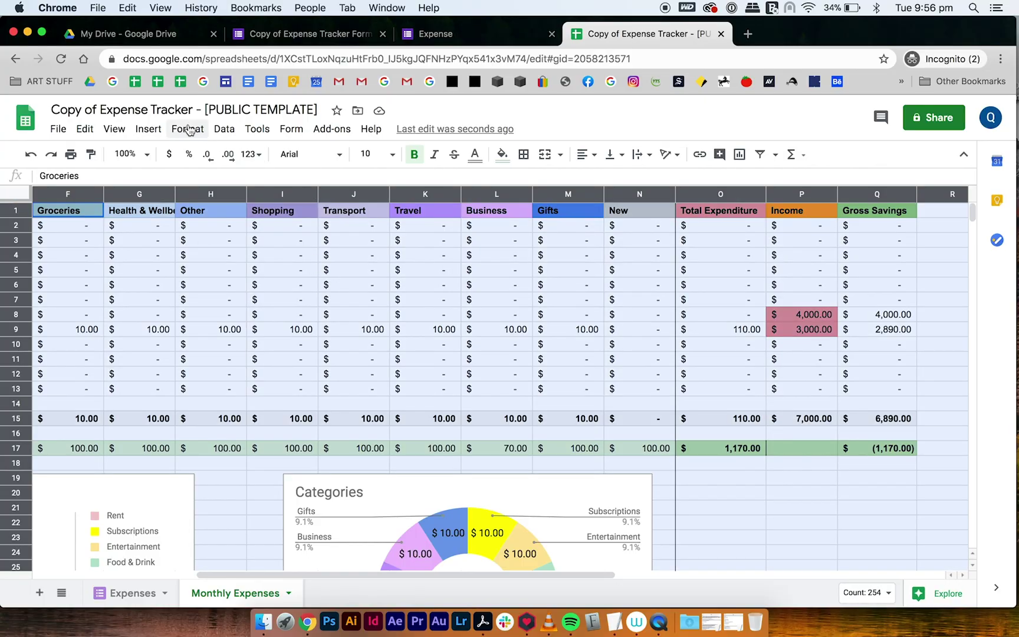
click(188, 128)
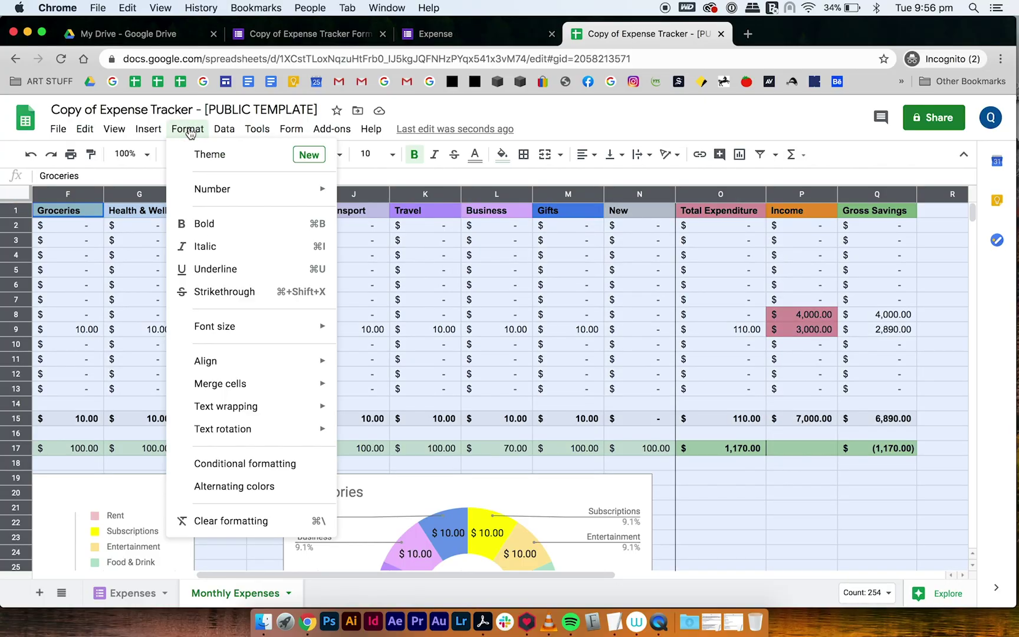
- Remove P2:P13 from the over-budget rule's range, leaving B2:N13 and O2:O14
click(255, 464)
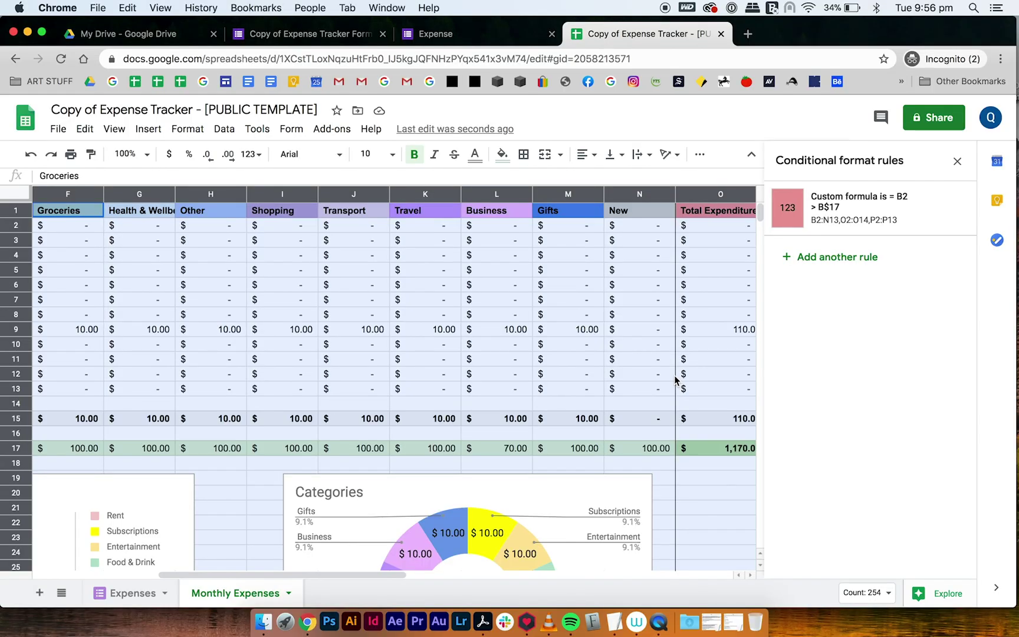
scroll(676, 379, right, 3)
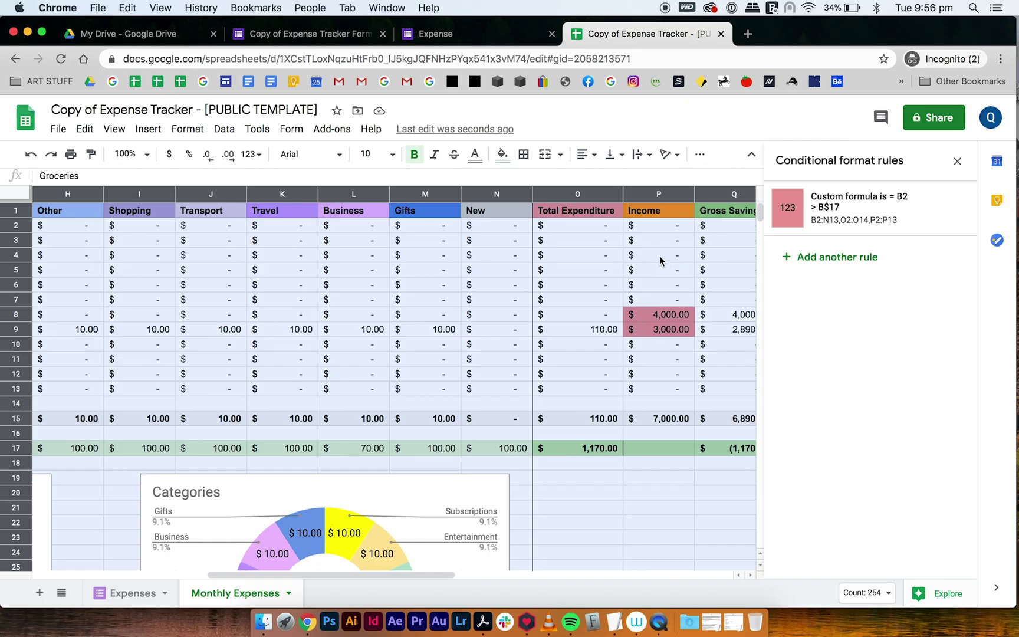
click(883, 219)
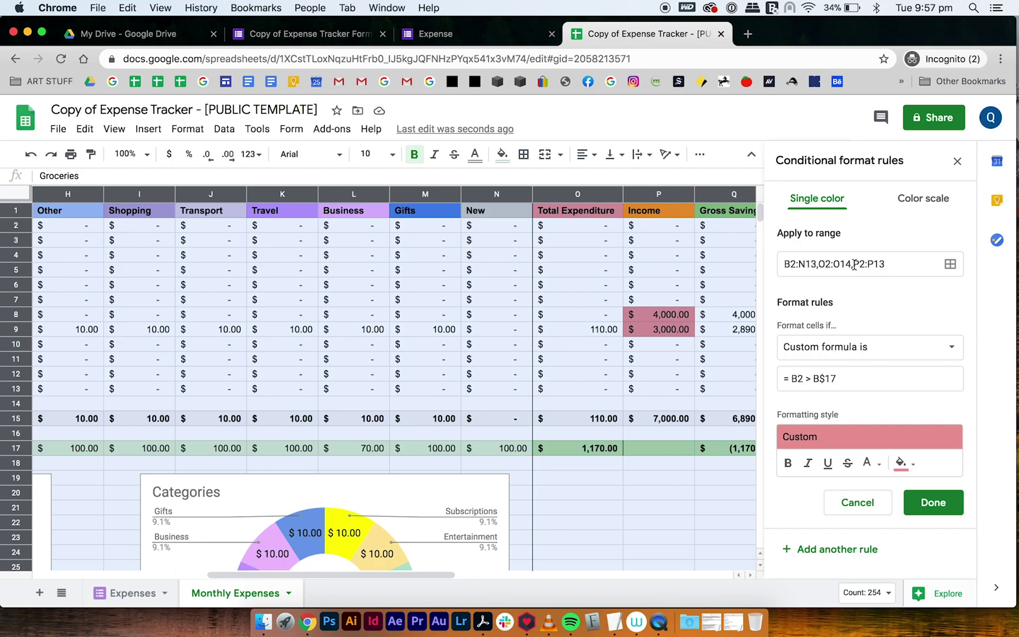
drag(855, 265, 903, 264)
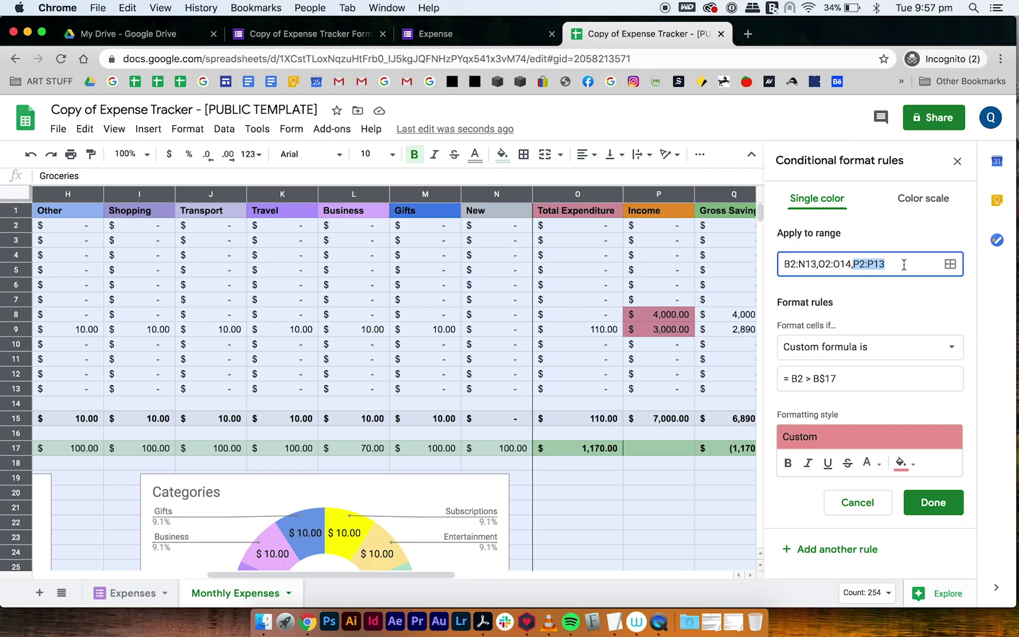
key(BackSpace)
click(932, 505)
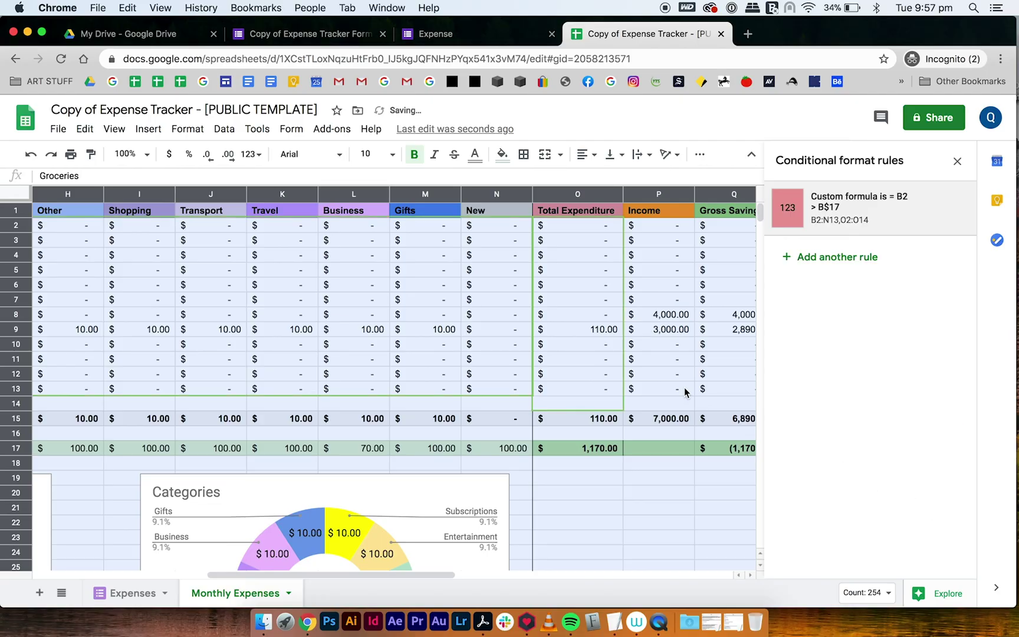
click(642, 483)
- On the Expenses sheet, select the entire Category column
click(958, 161)
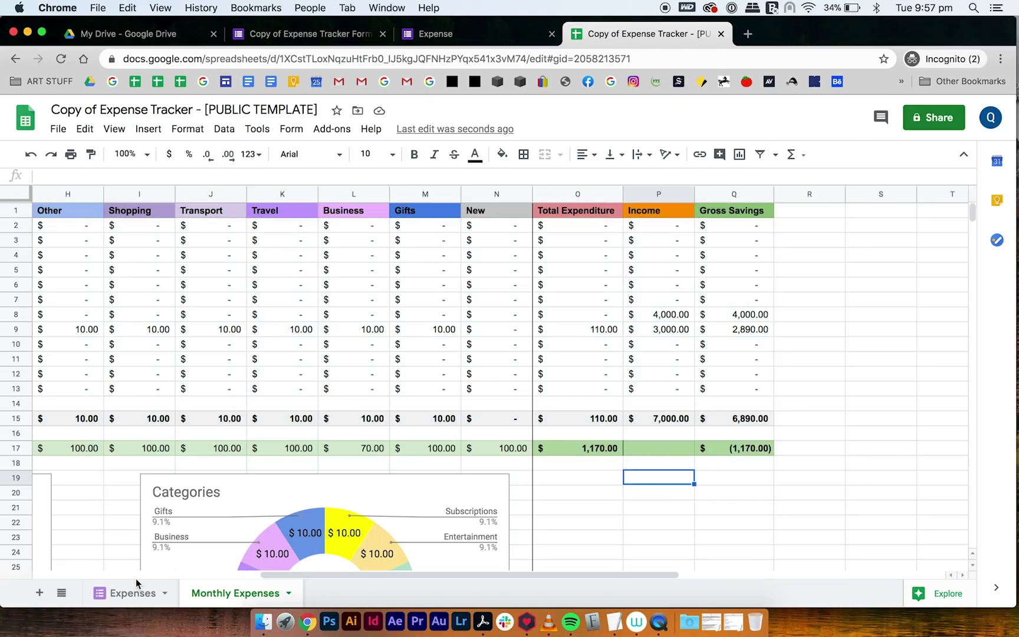
click(135, 594)
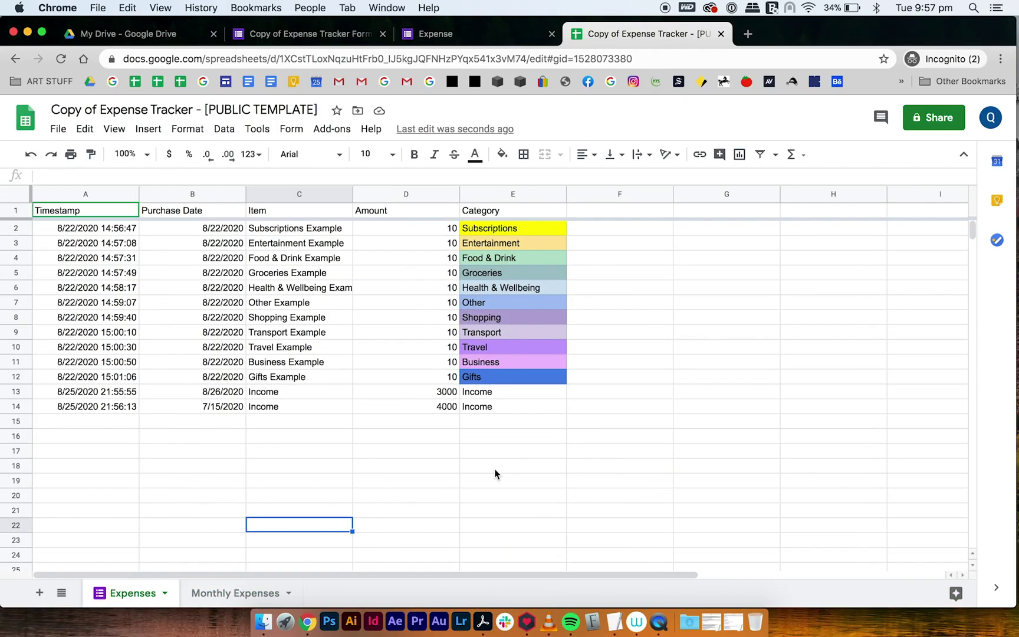
drag(496, 392, 501, 405)
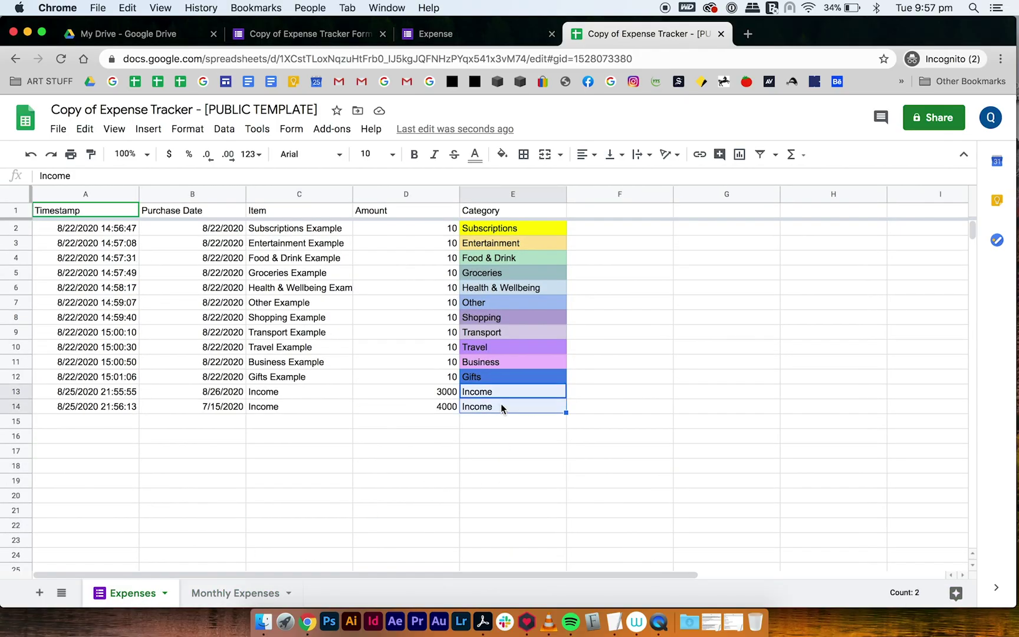
click(493, 451)
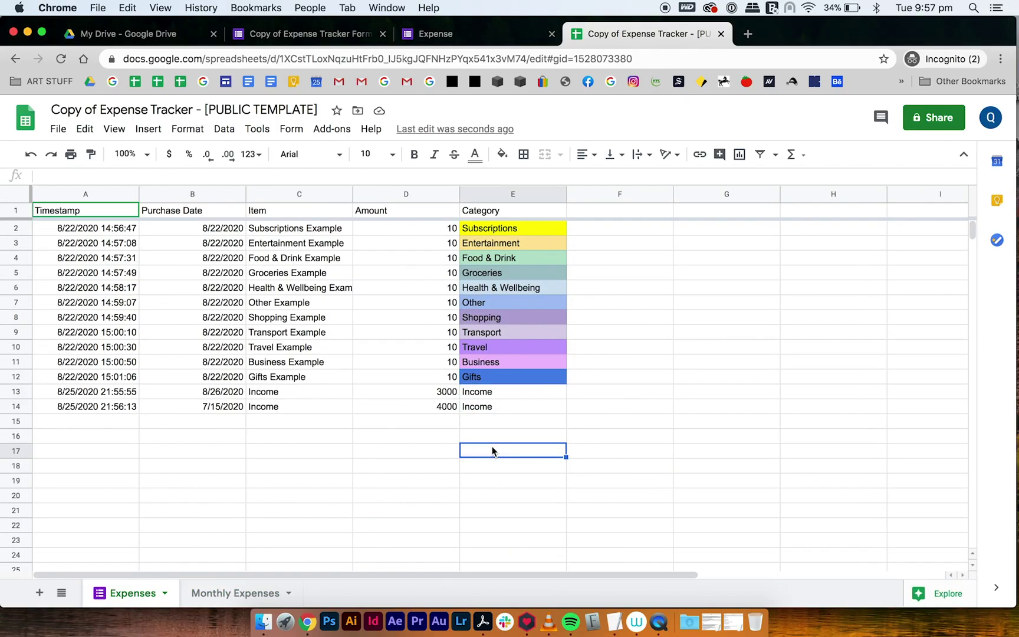
click(494, 193)
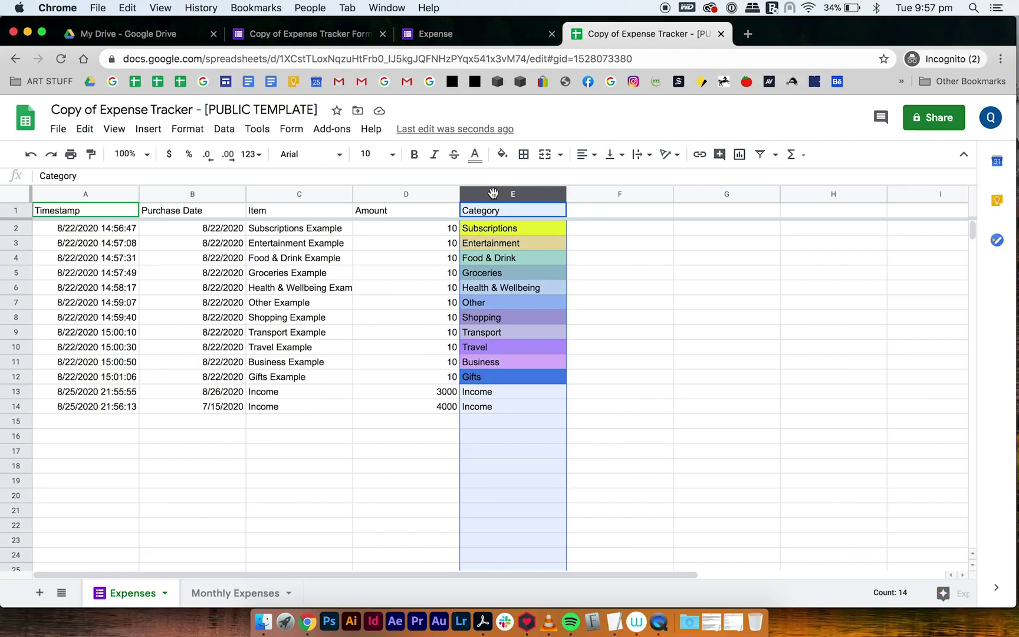
- Add a conditional rule: text is exactly 'Income' gets an orange fill
click(188, 129)
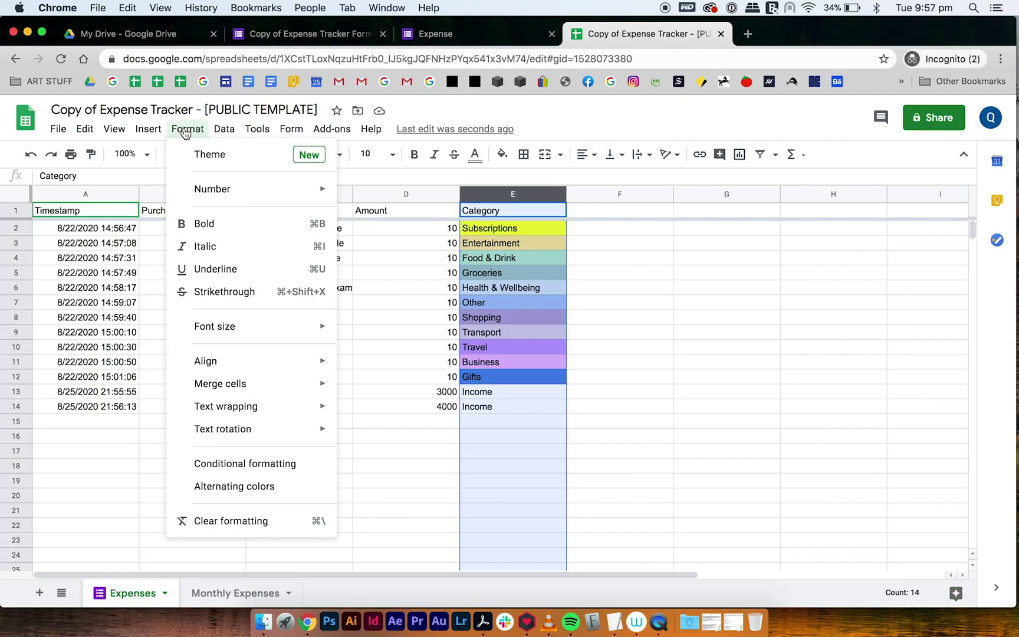
click(236, 466)
scroll(881, 436, down, 5)
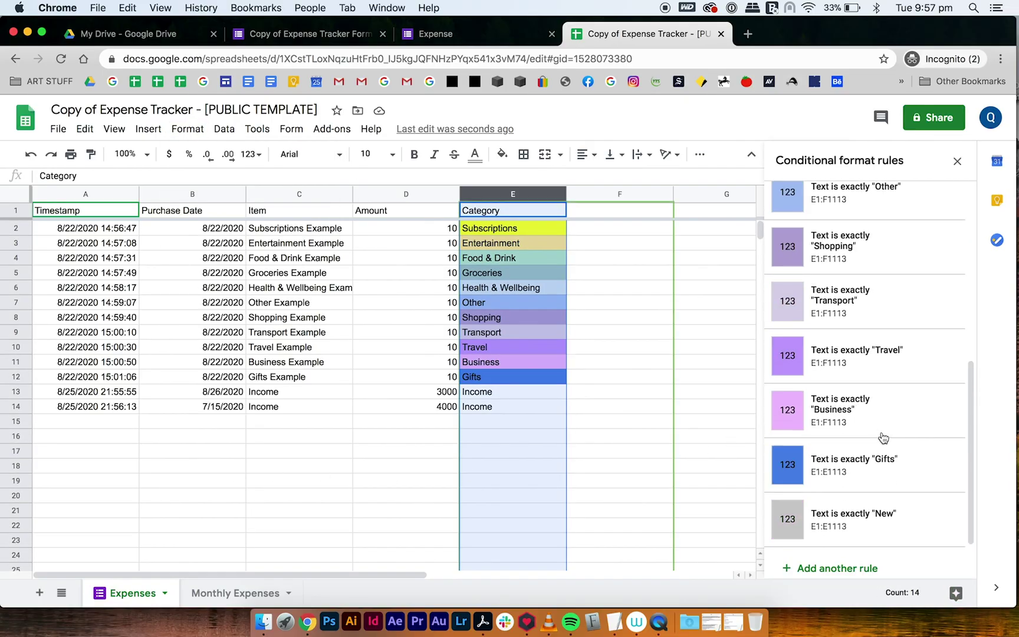
click(843, 568)
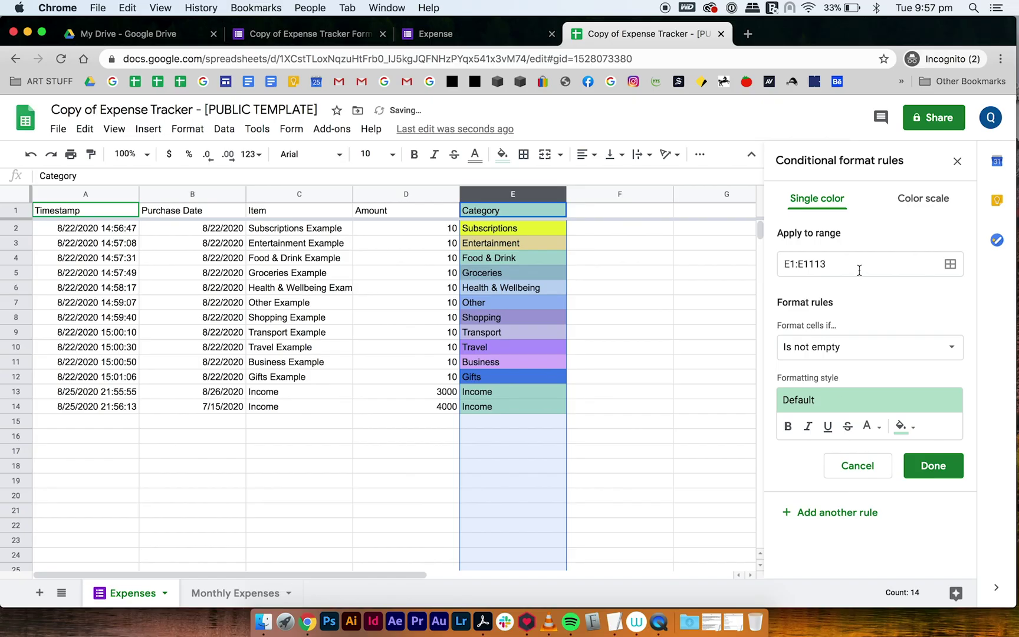
click(849, 354)
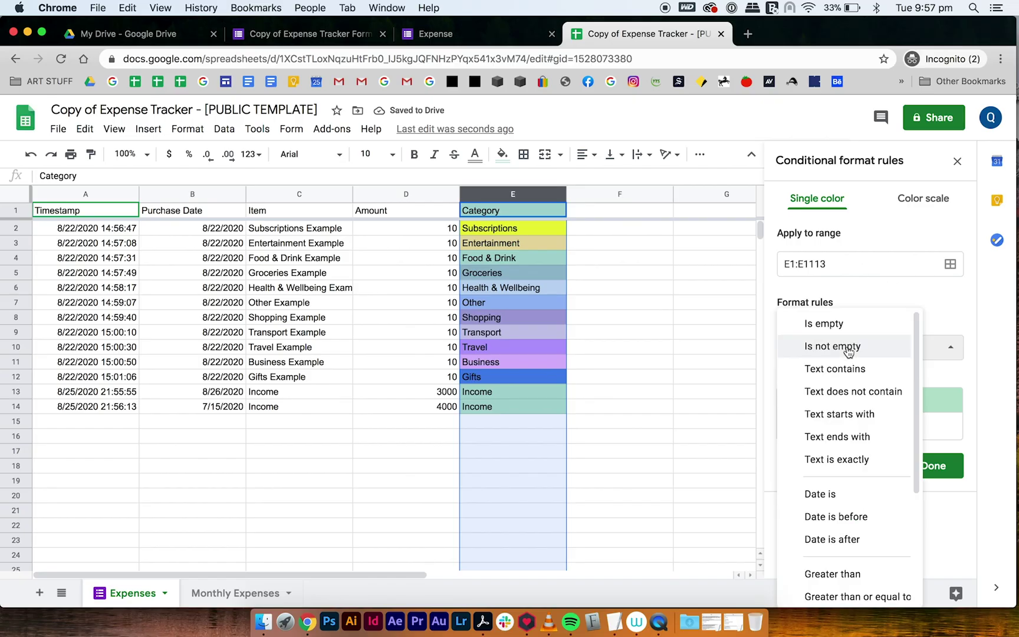
click(842, 460)
click(819, 378)
text(Income)
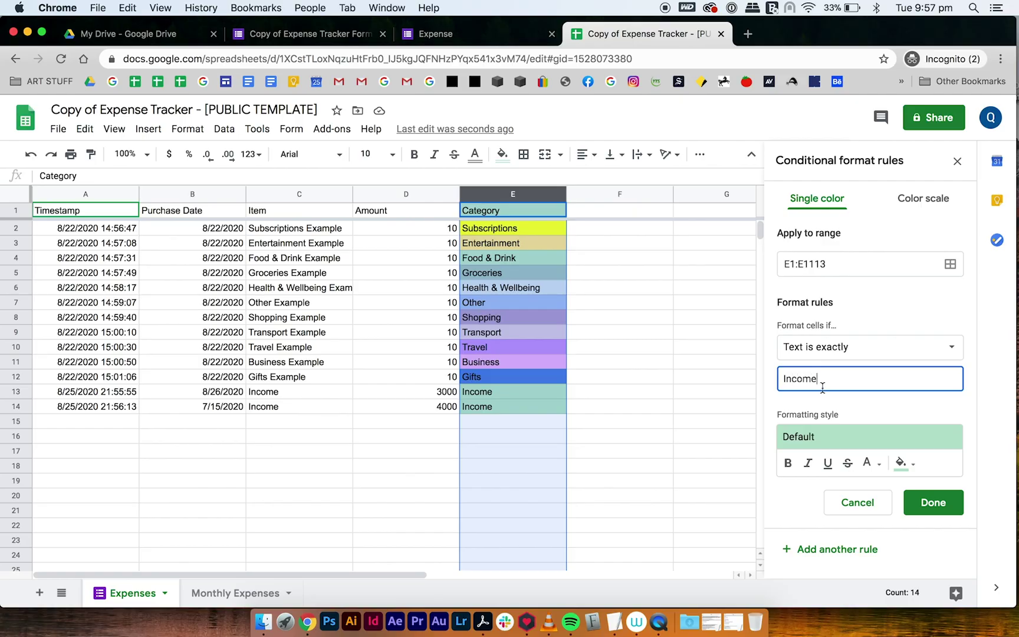
click(903, 466)
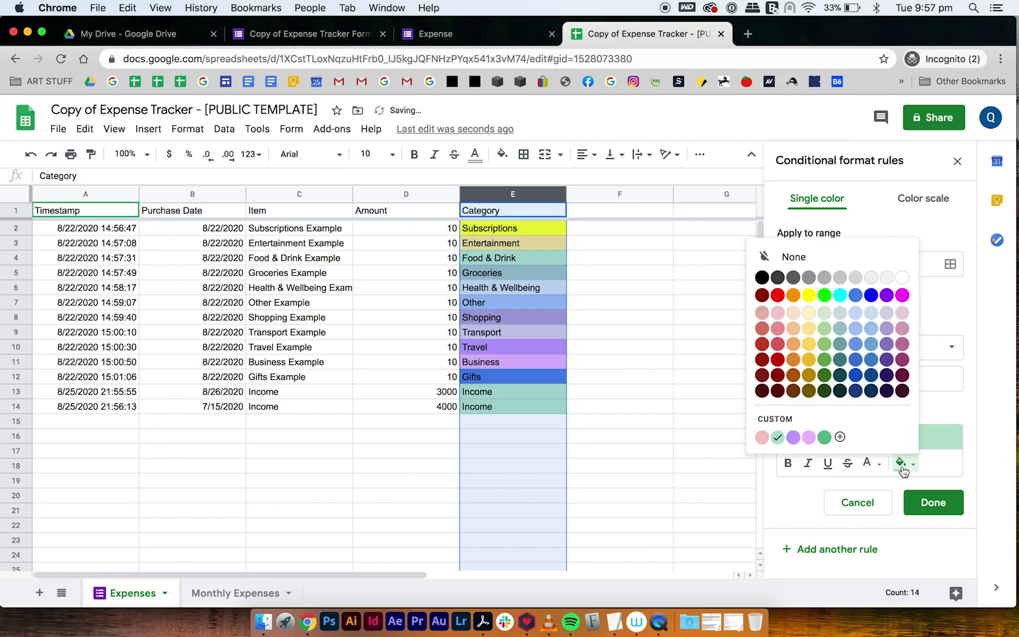
click(793, 295)
click(914, 502)
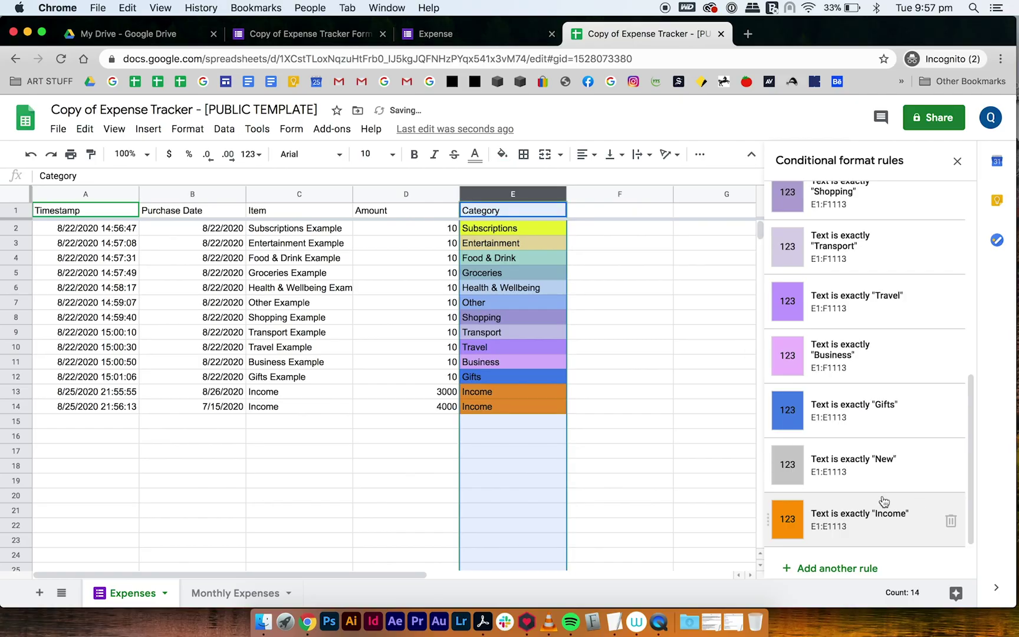
click(684, 465)
click(957, 161)
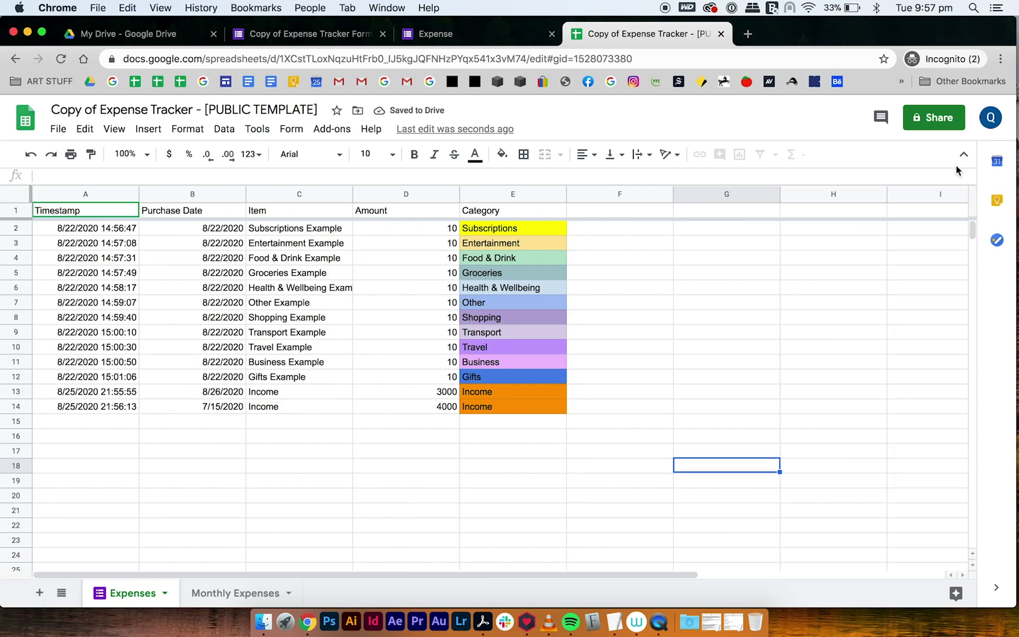
- Return to the Monthly Expenses sheet showing August at 10.00 per category
click(236, 593)
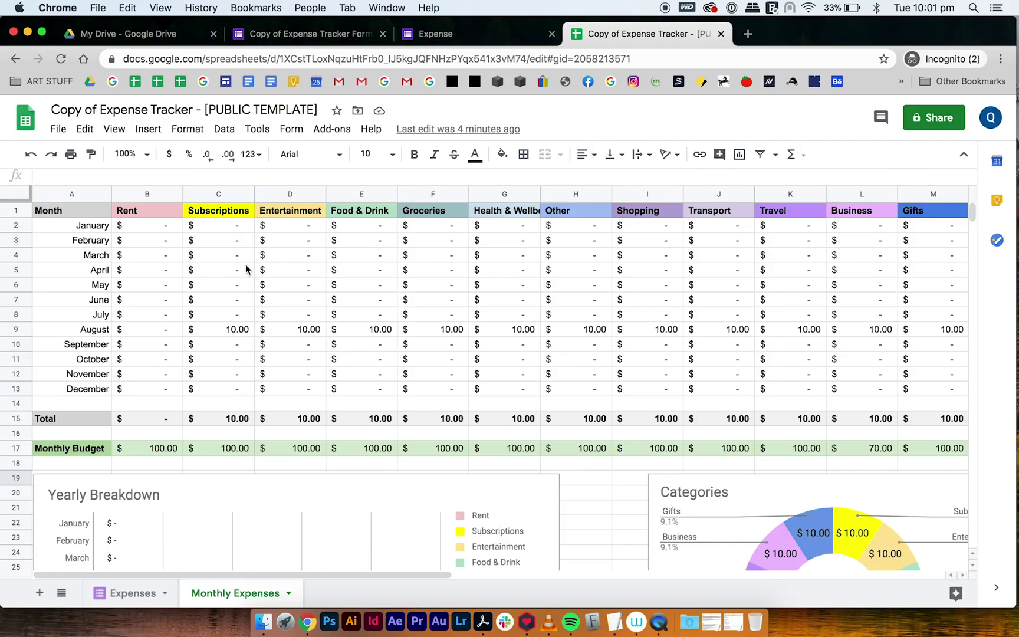
- Check that the Month column holds 2020 dates, then open the Expense form's Purchase Date calendar
scroll(266, 388, down, 5)
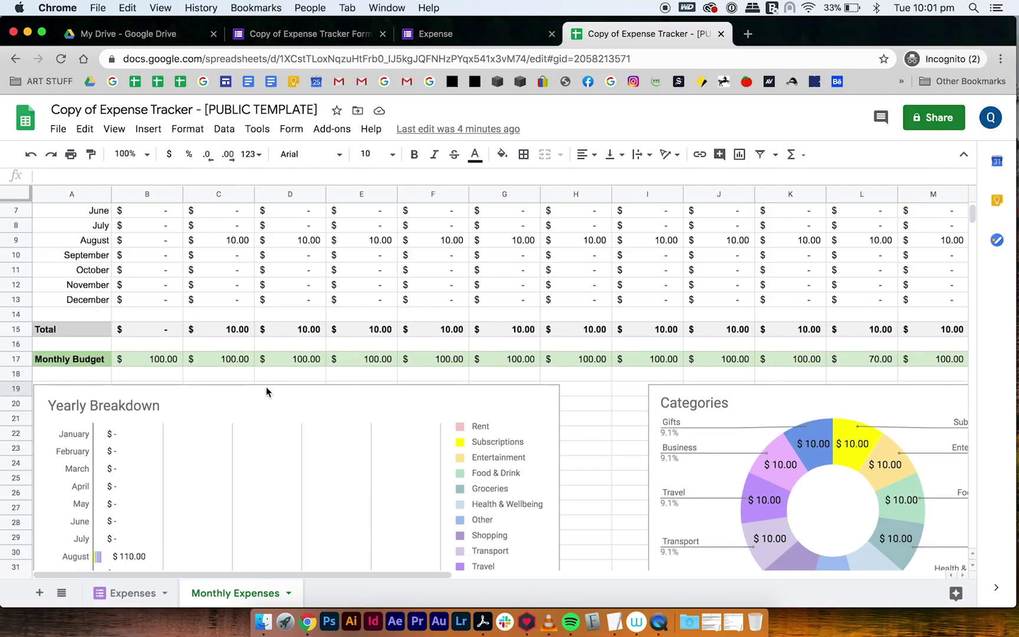
scroll(354, 482, up, 5)
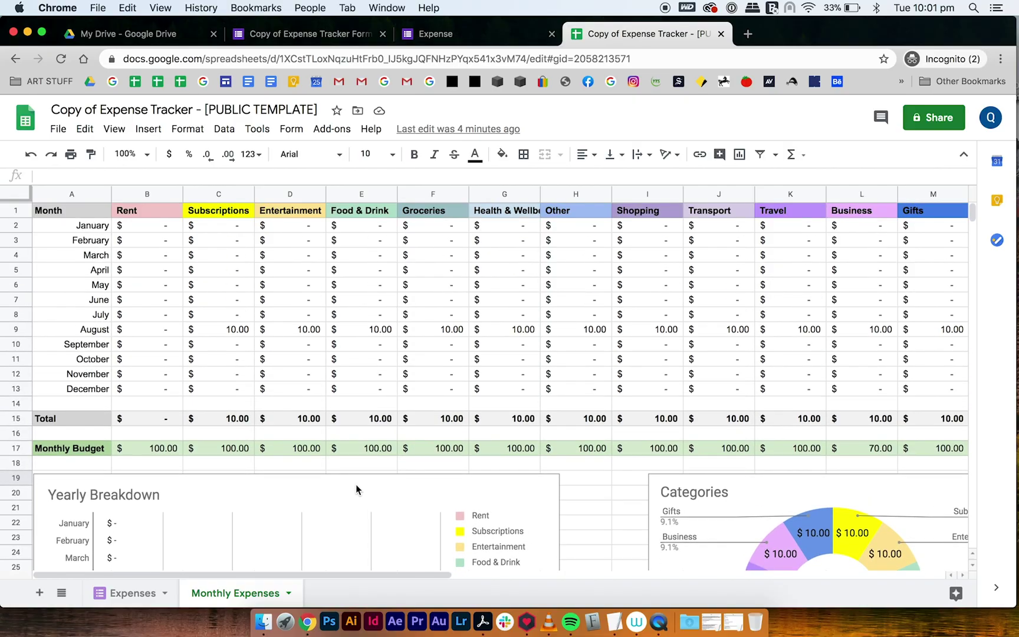
click(72, 192)
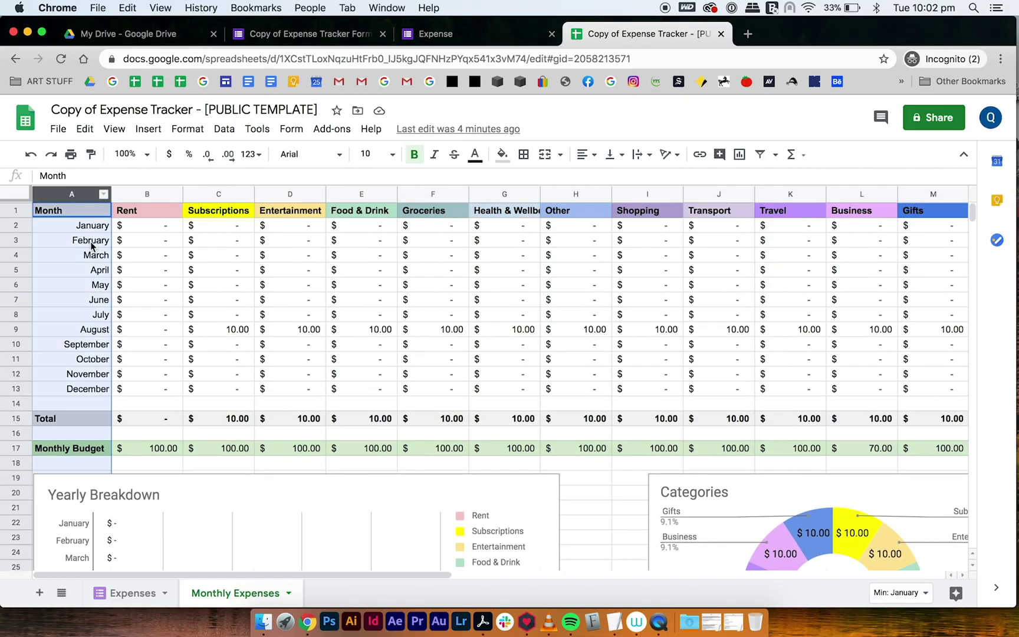
click(181, 258)
click(98, 227)
key(Down)
key(Down)
key(Down)
key(Down)
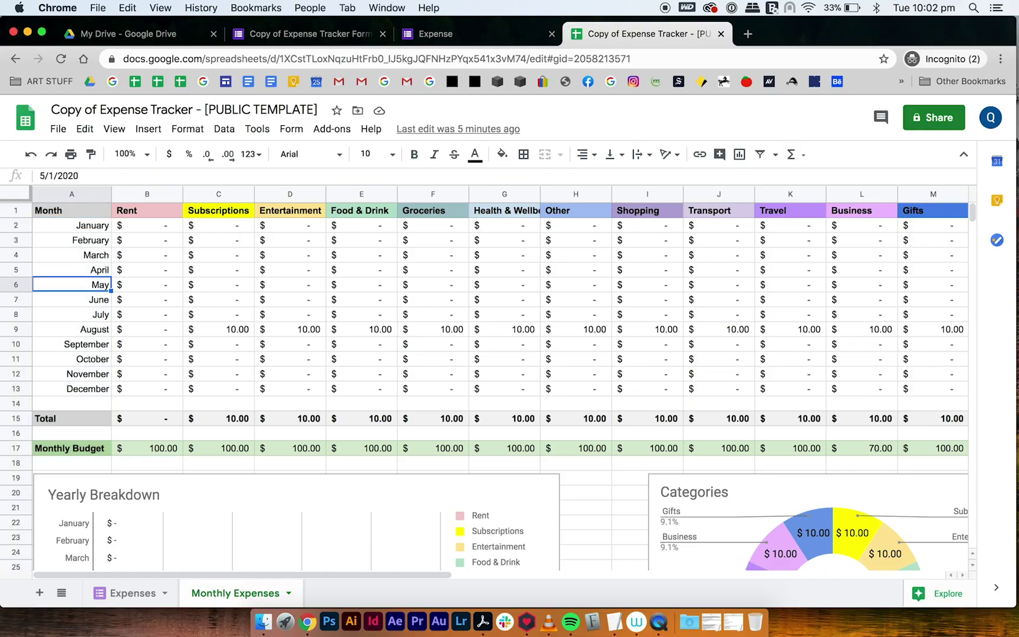
key(Up)
key(Up)
key(Up)
key(Up)
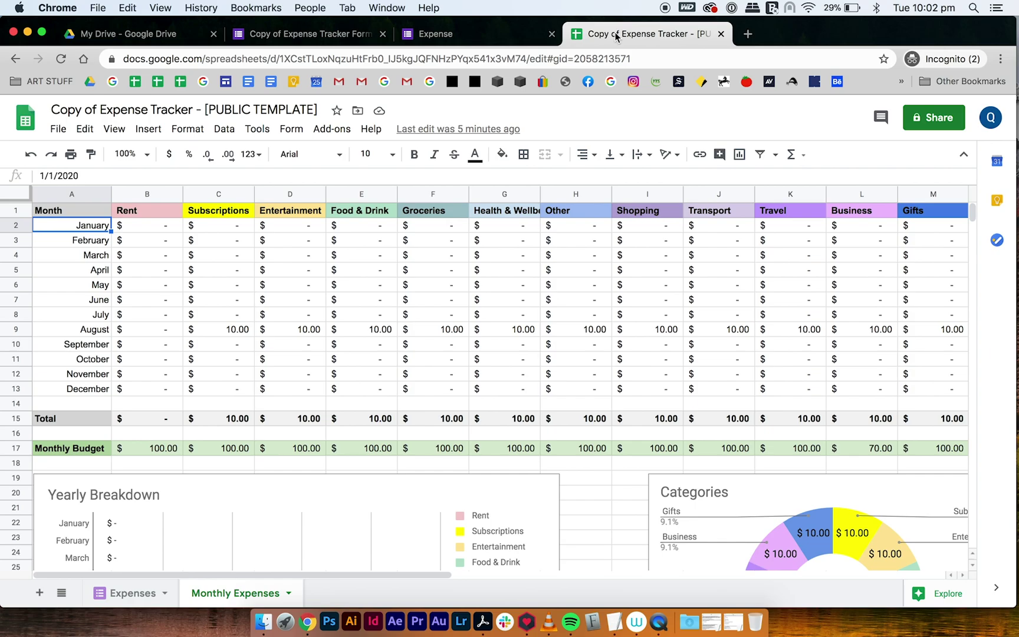
click(448, 35)
click(383, 273)
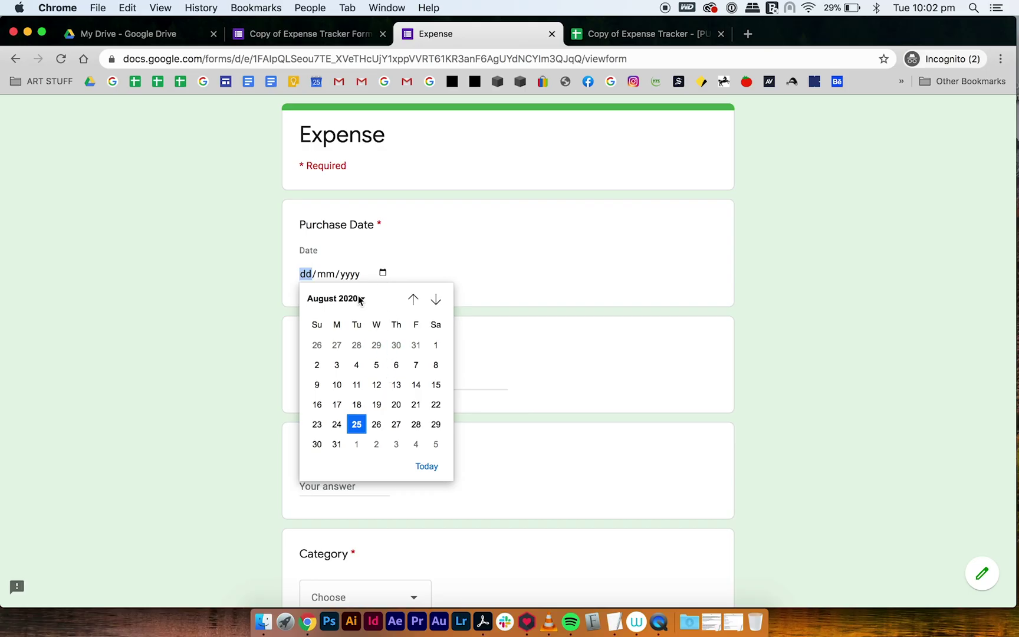
- Enter purchase date 01/01/2021, item 'Happy New Year!' and amount 70 in the form
click(359, 299)
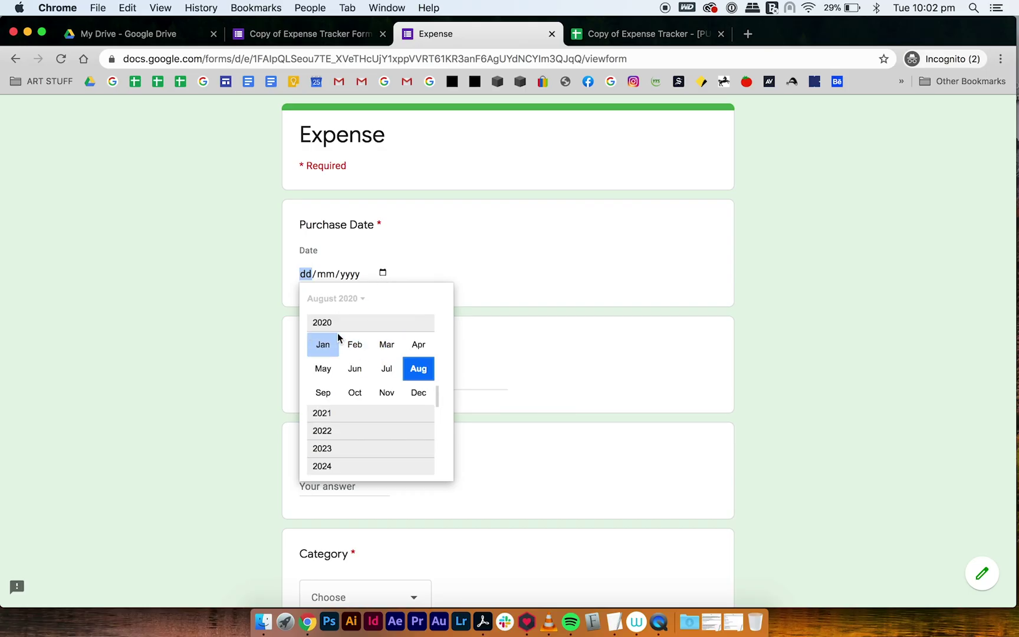
click(342, 415)
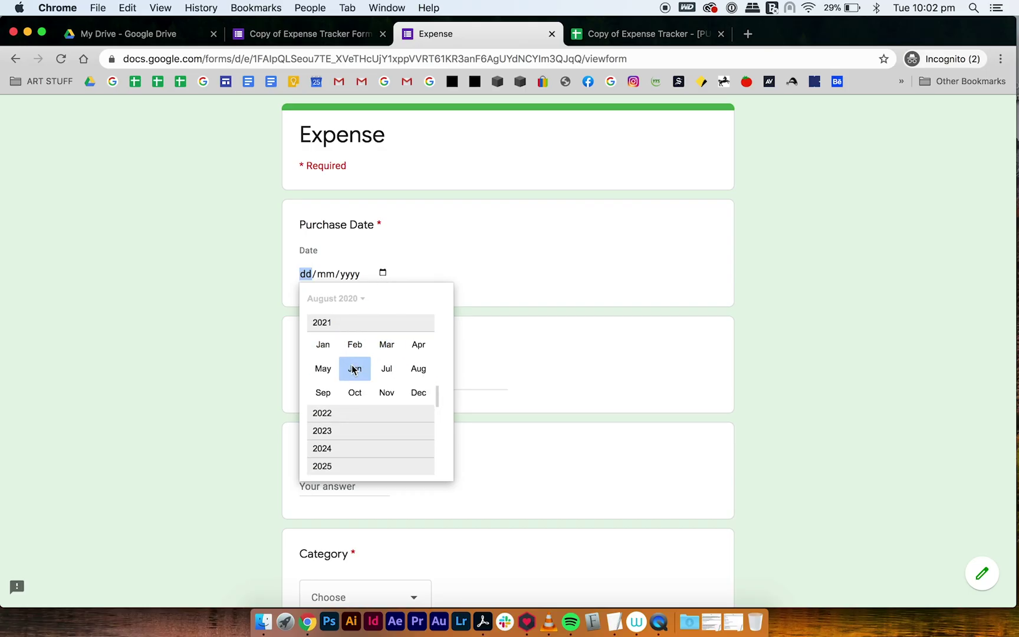
click(326, 347)
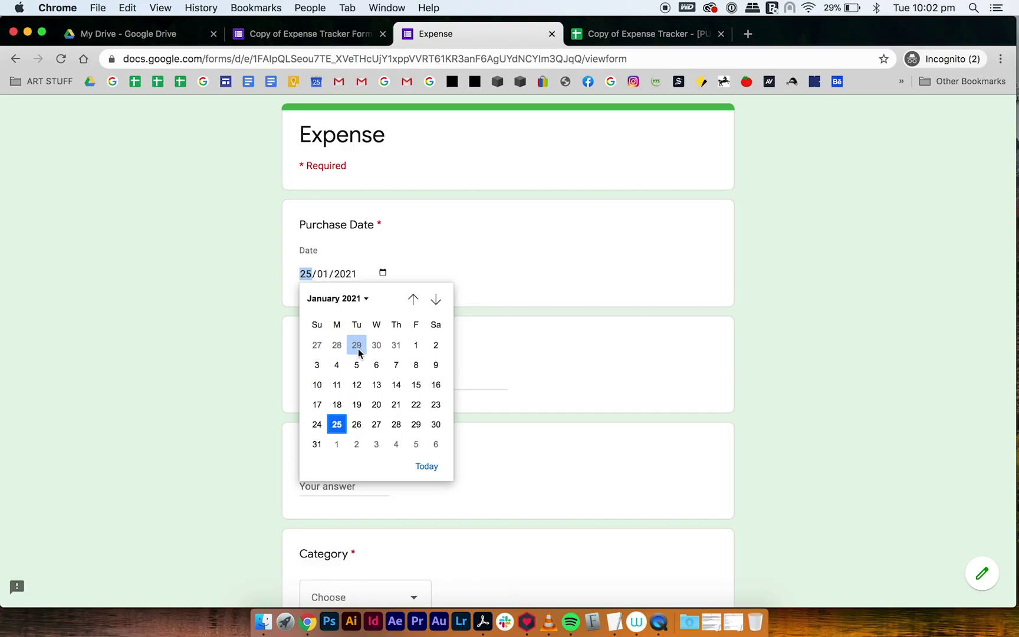
click(416, 346)
click(410, 380)
text(Happy)
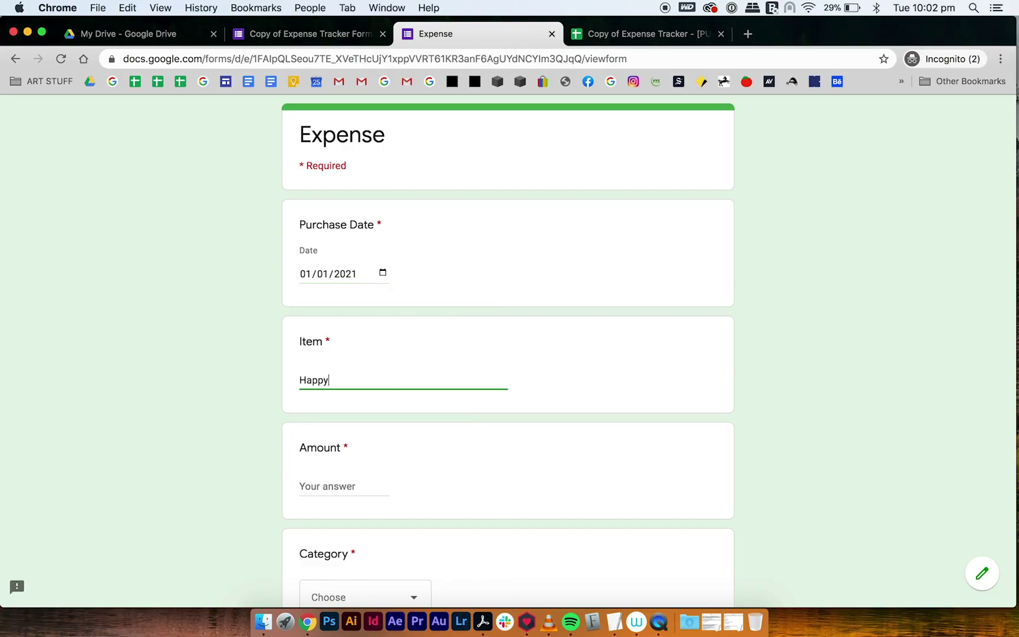
text( New Year!)
click(365, 486)
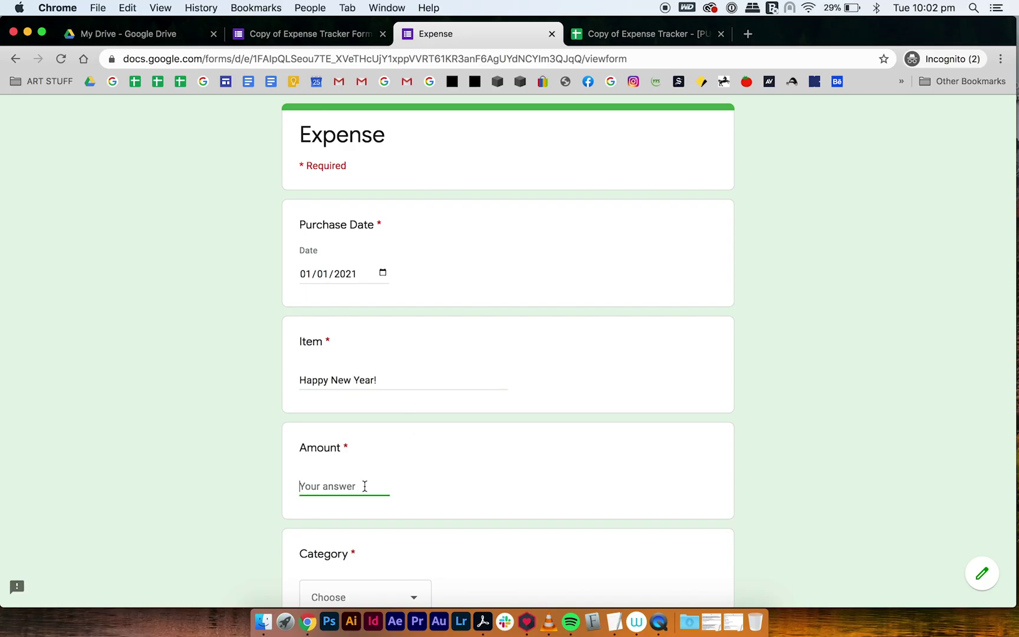
text(70)
- Choose Rent as the category and submit the expense response
scroll(367, 446, down, 2)
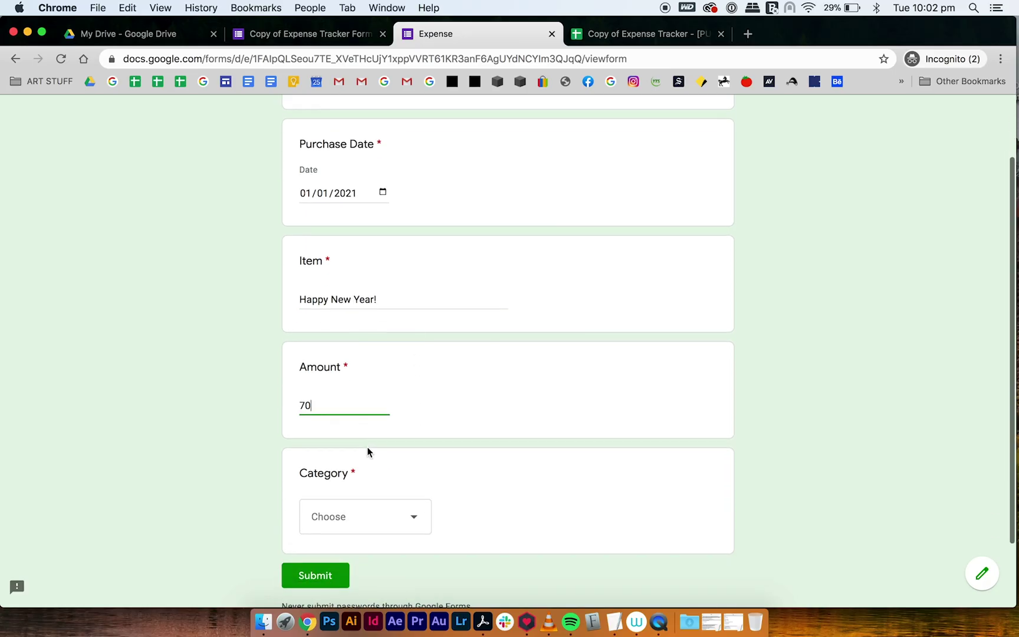
click(364, 515)
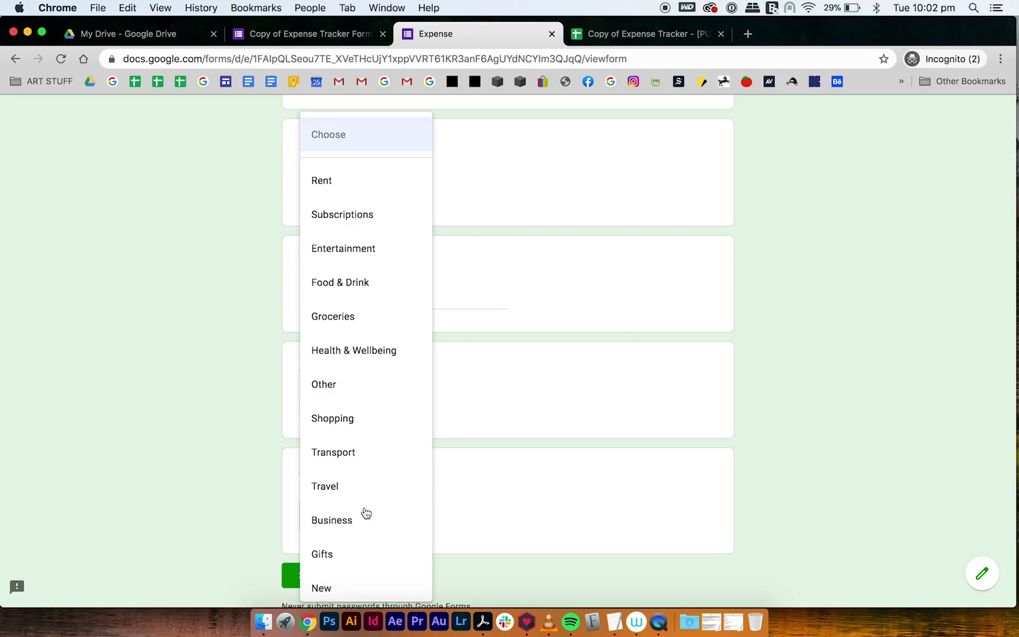
click(358, 189)
scroll(373, 409, down, 3)
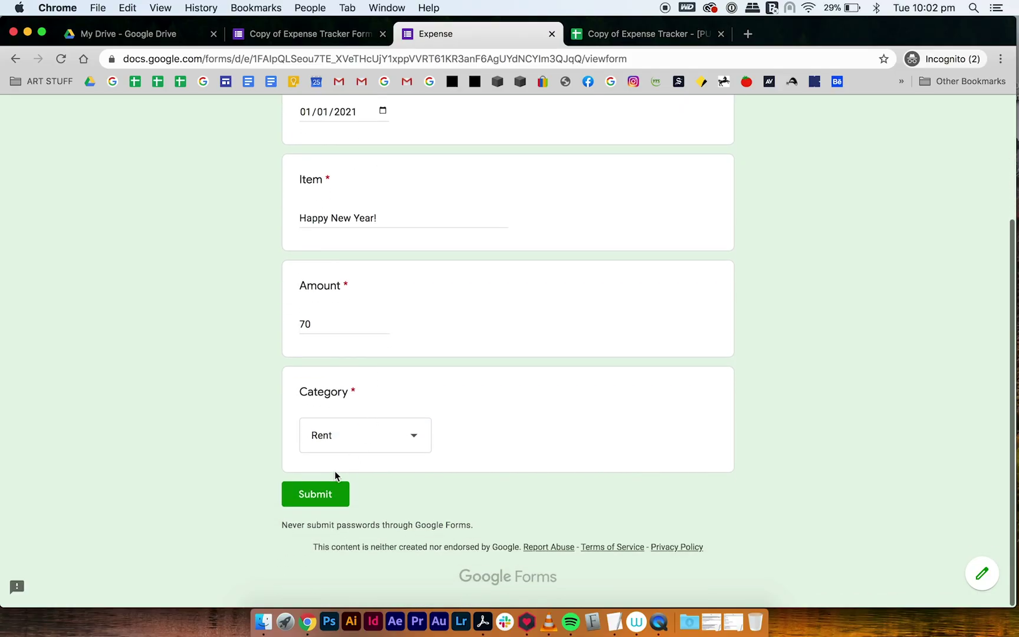
click(311, 496)
- Back in the spreadsheet, change January's month date from 1/1/2020 to 1/1/2021
click(646, 34)
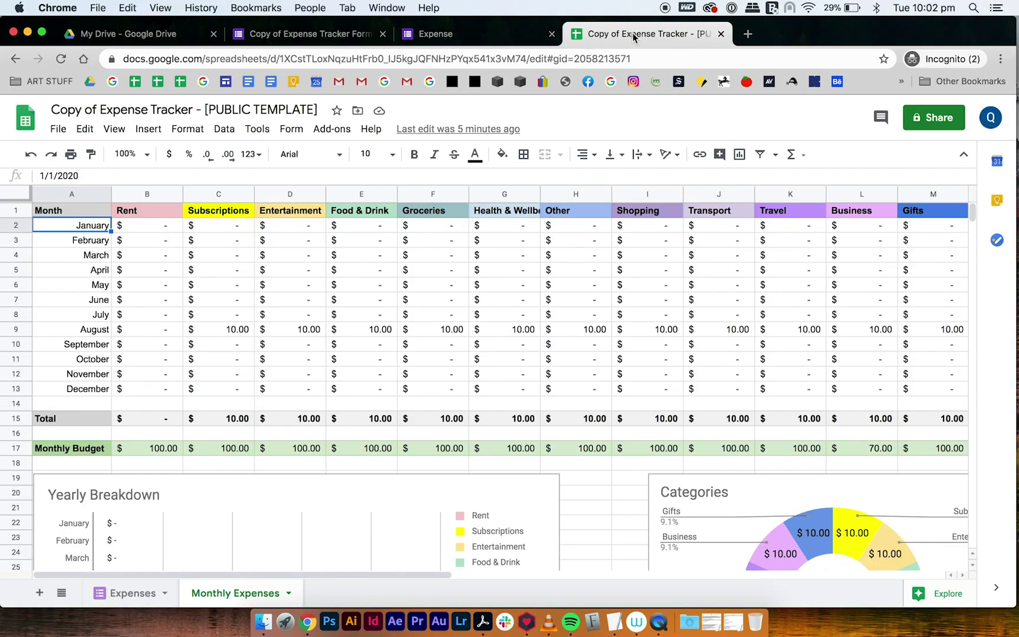
click(168, 227)
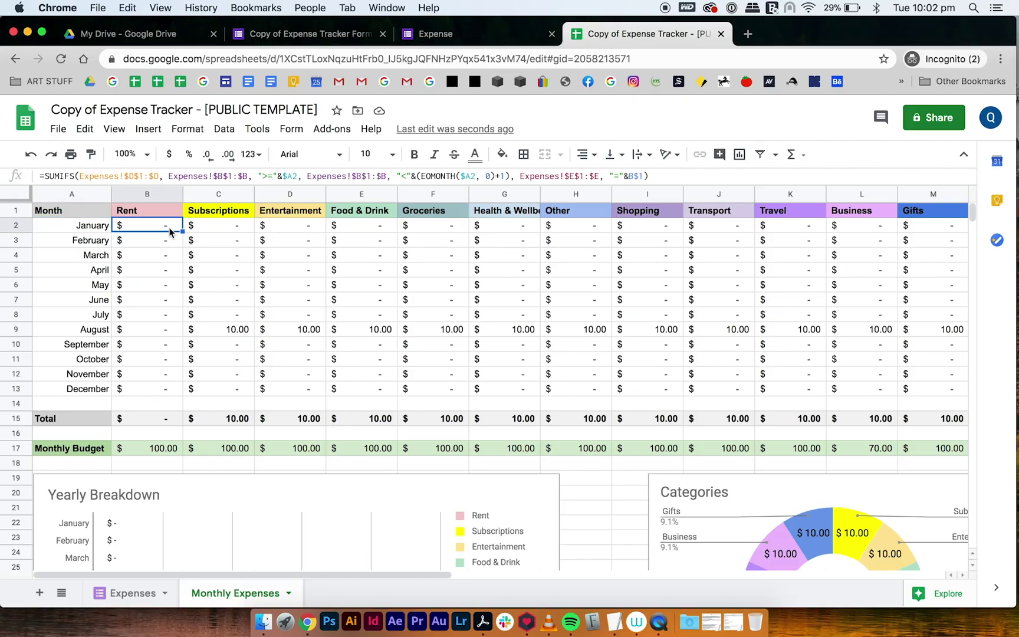
click(95, 238)
click(96, 230)
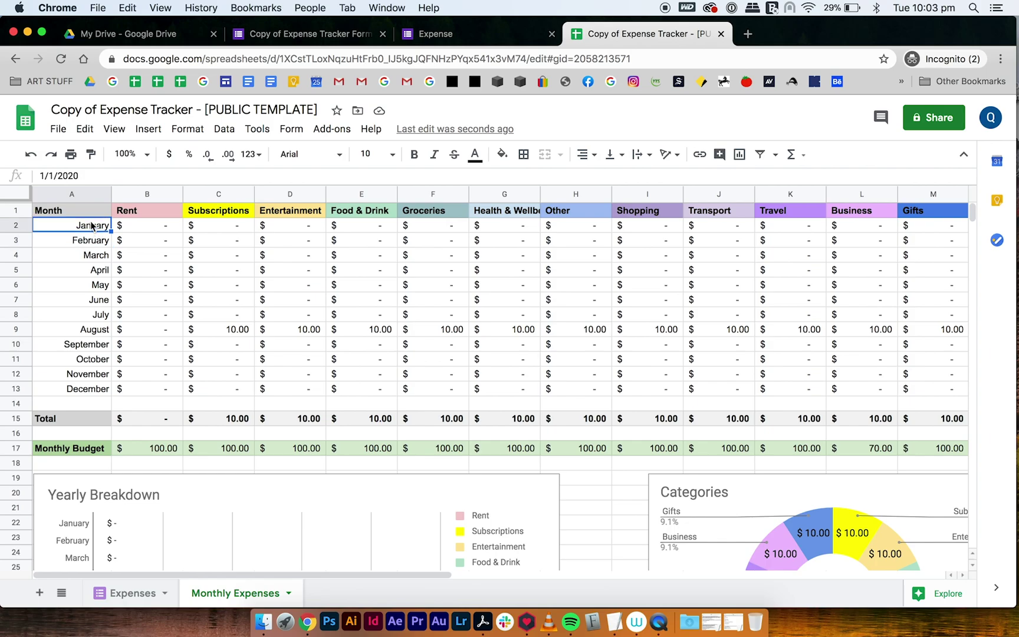
click(82, 176)
key(BackSpace)
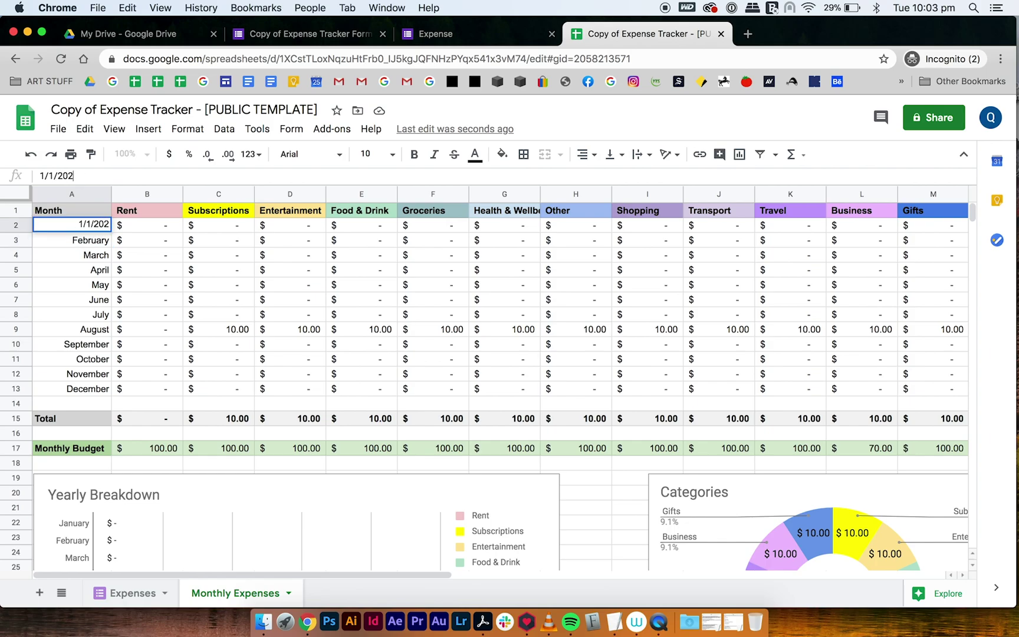
text(1)
click(122, 269)
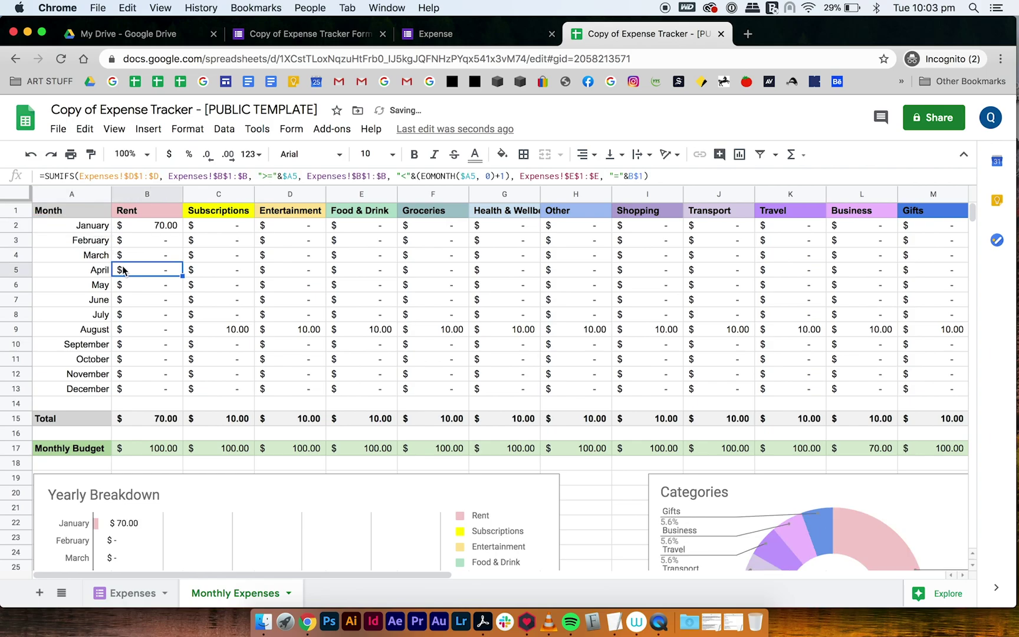
- Verify January's Rent shows 70.00, review the later month dates, and begin editing August's year
click(164, 225)
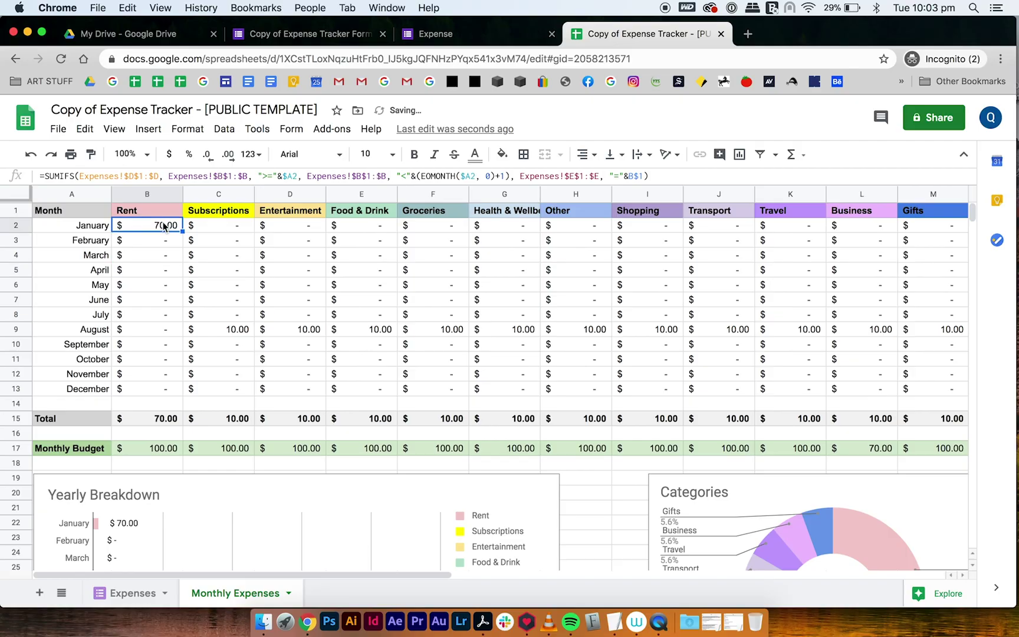
click(94, 229)
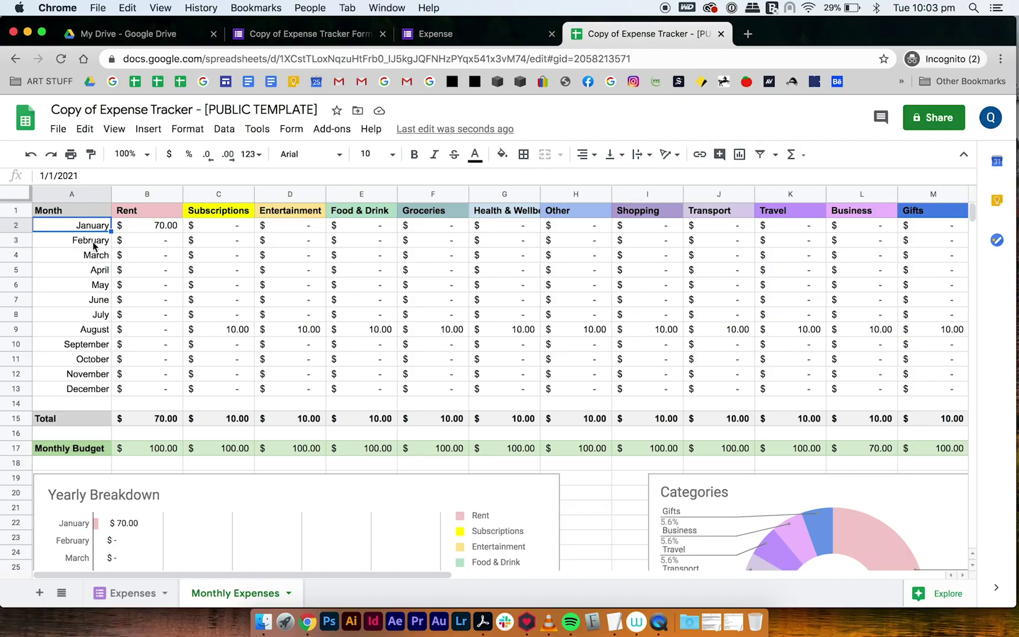
click(93, 242)
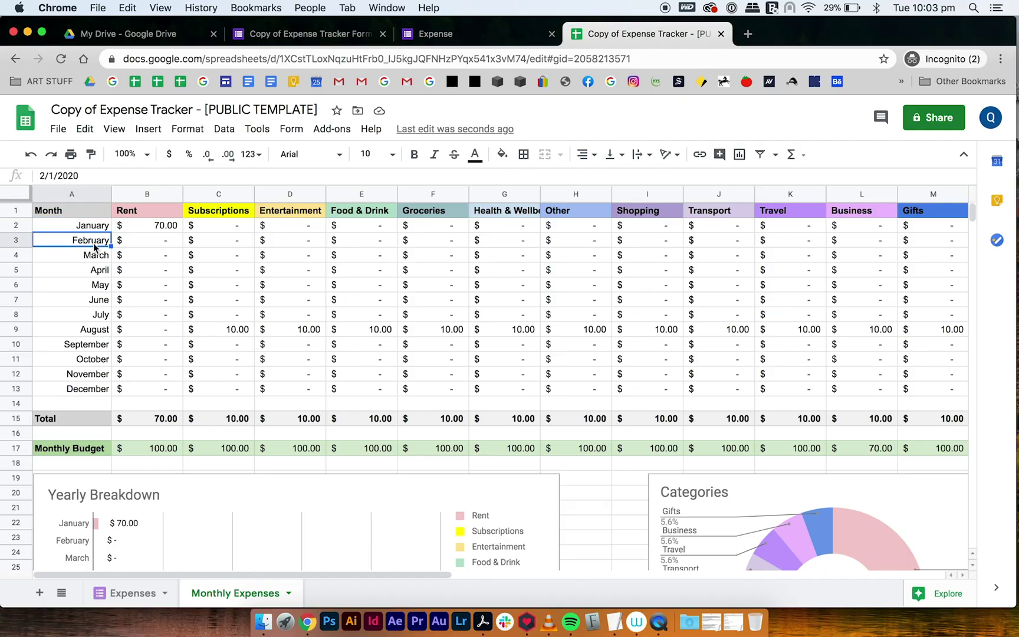
key(Down)
key(Down)
key(Down)
key(Down)
key(Down)
key(Down)
key(Down)
key(Down)
key(Down)
key(Down)
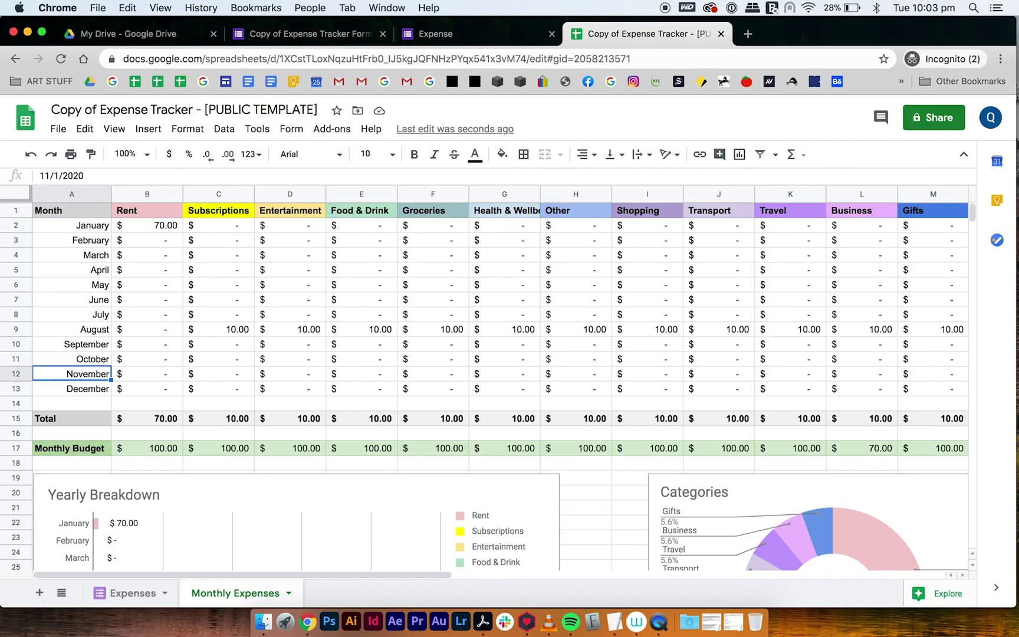
click(94, 333)
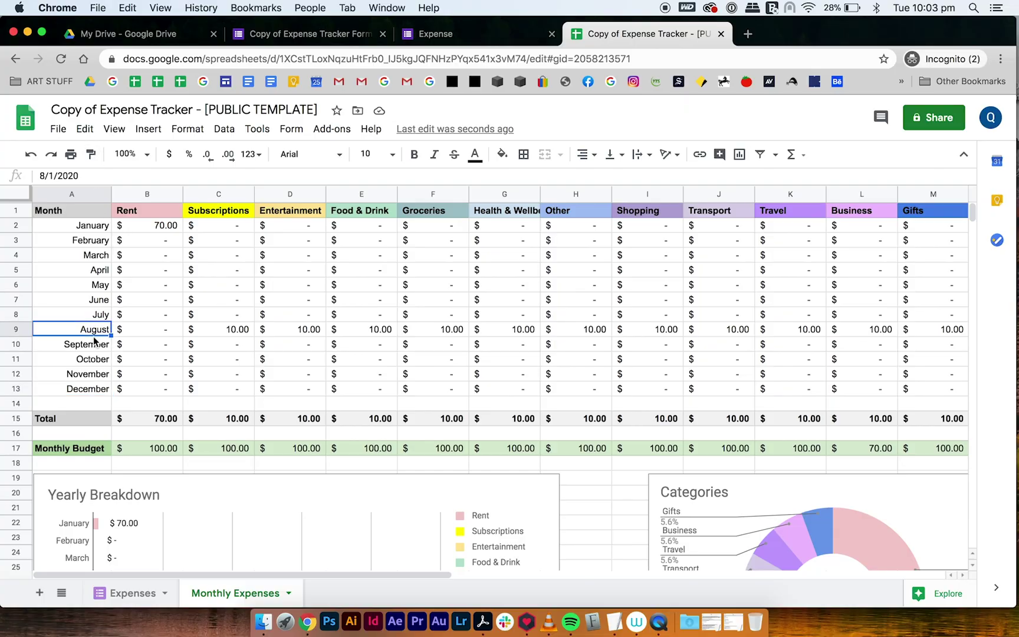
click(12, 329)
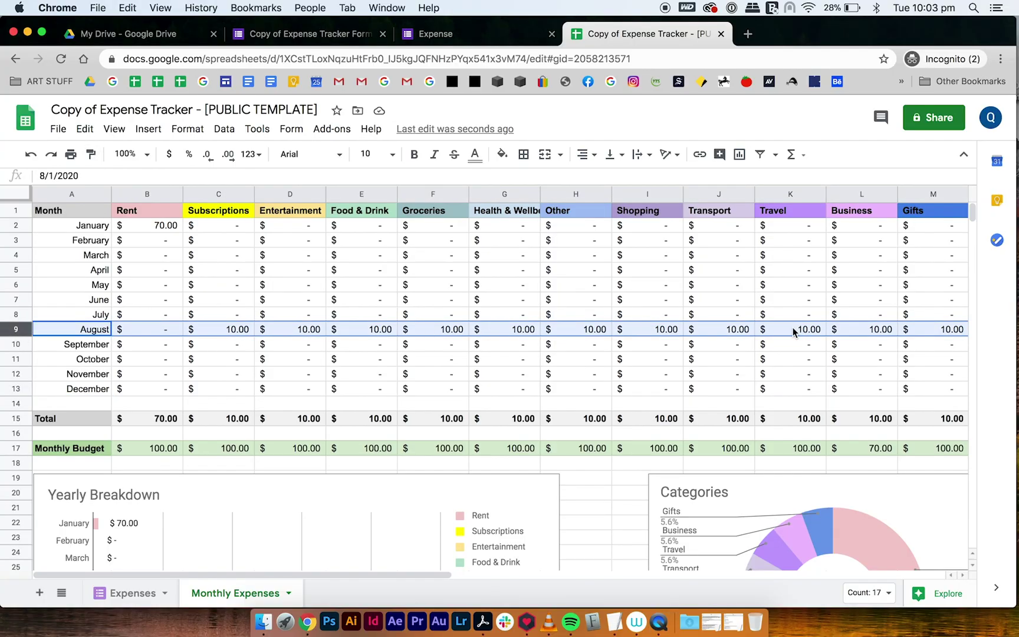
click(268, 334)
click(93, 334)
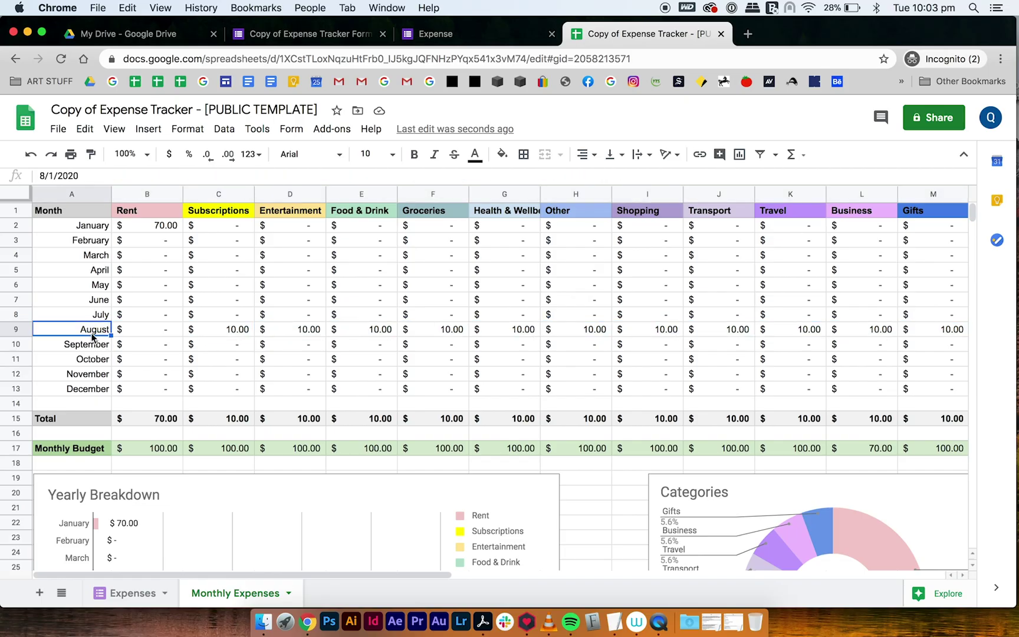
click(82, 175)
key(BackSpace)
- Finish changing August's date to 8/1/2021 and step through column A's month dates to verify
text(1)
click(149, 314)
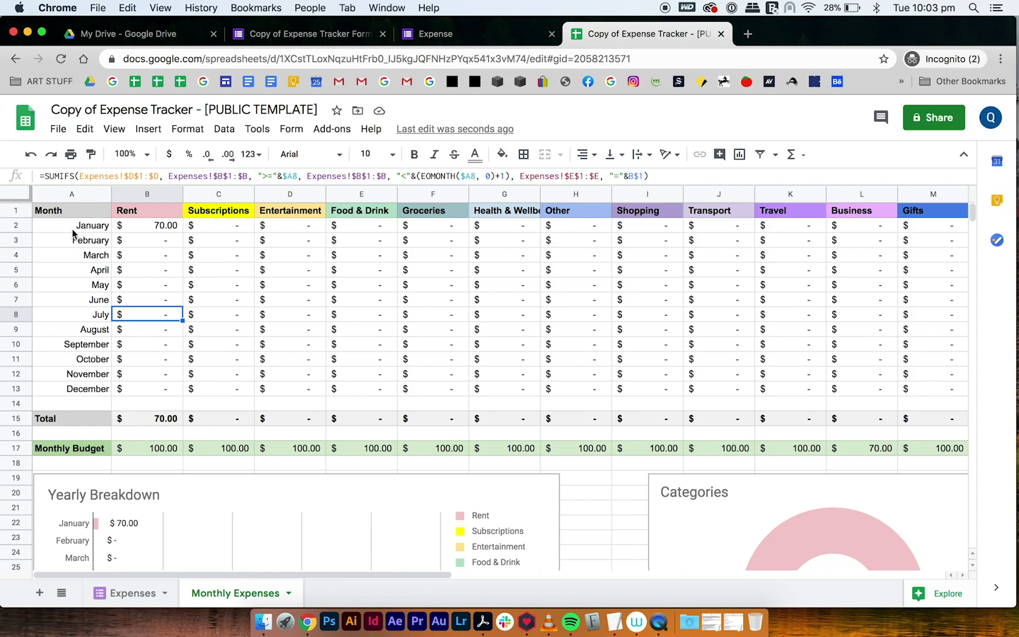
click(76, 194)
click(85, 226)
key(Down)
key(Down)
key(Down)
key(Down)
key(Down)
key(Down)
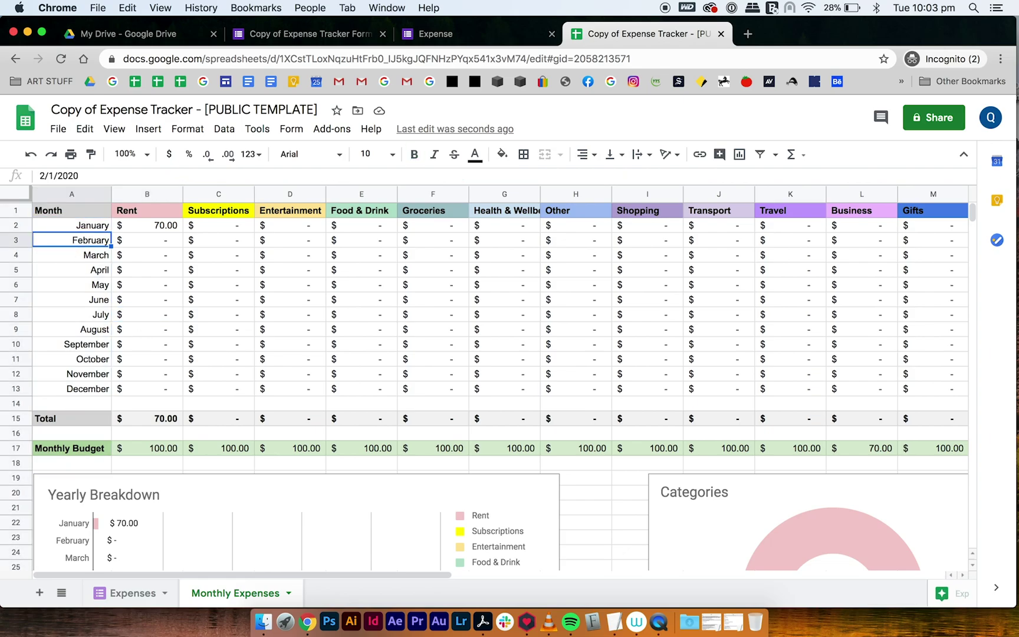
key(Down)
key(Down)
key(Down)
key(Down)
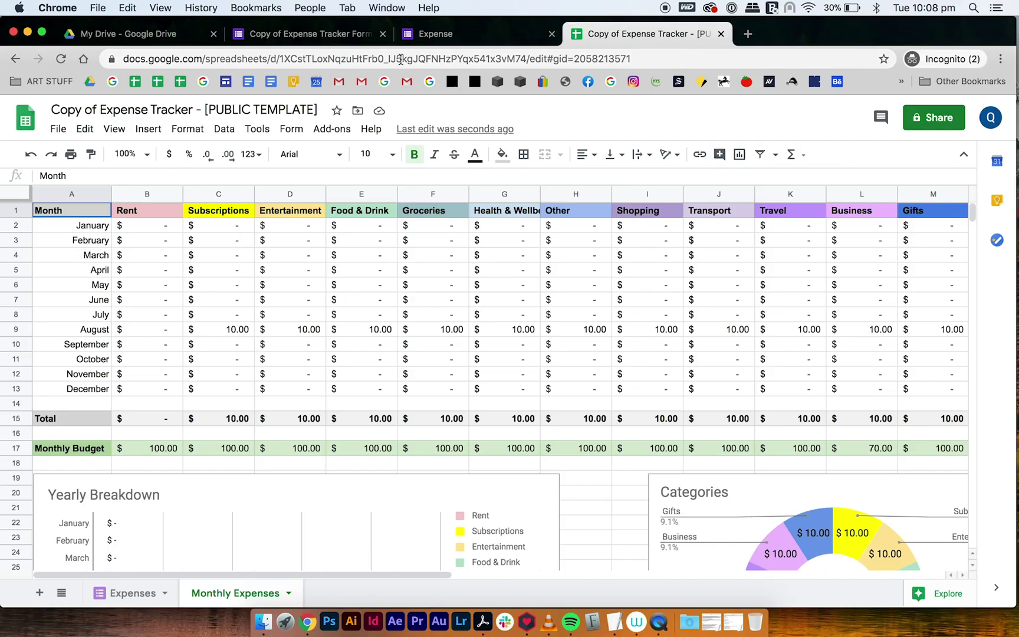
- Set the spreadsheet's locale to United Kingdom in Spreadsheet settings and save
click(58, 130)
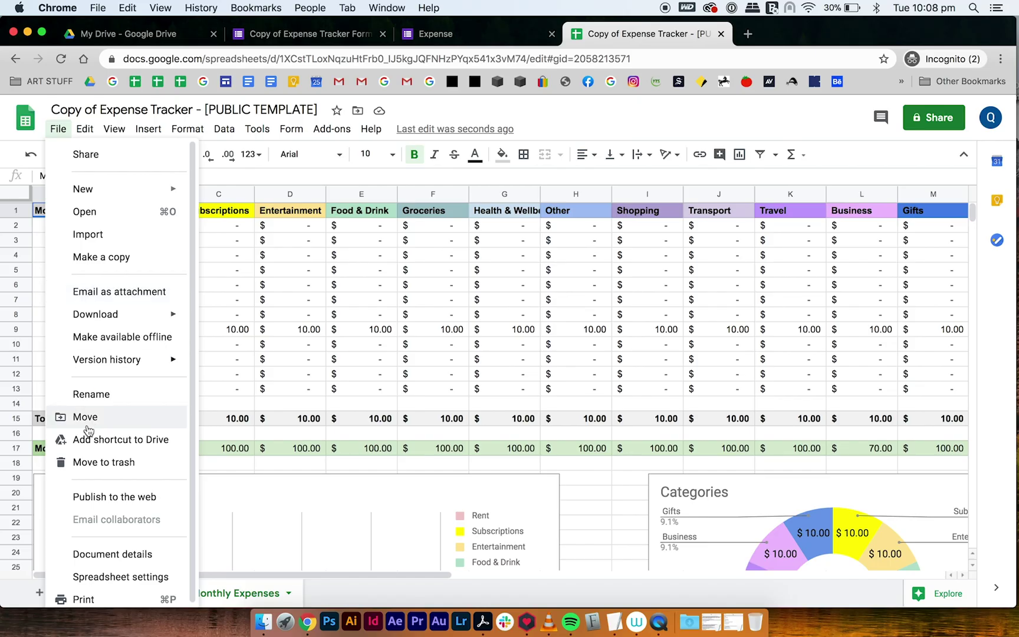
click(122, 578)
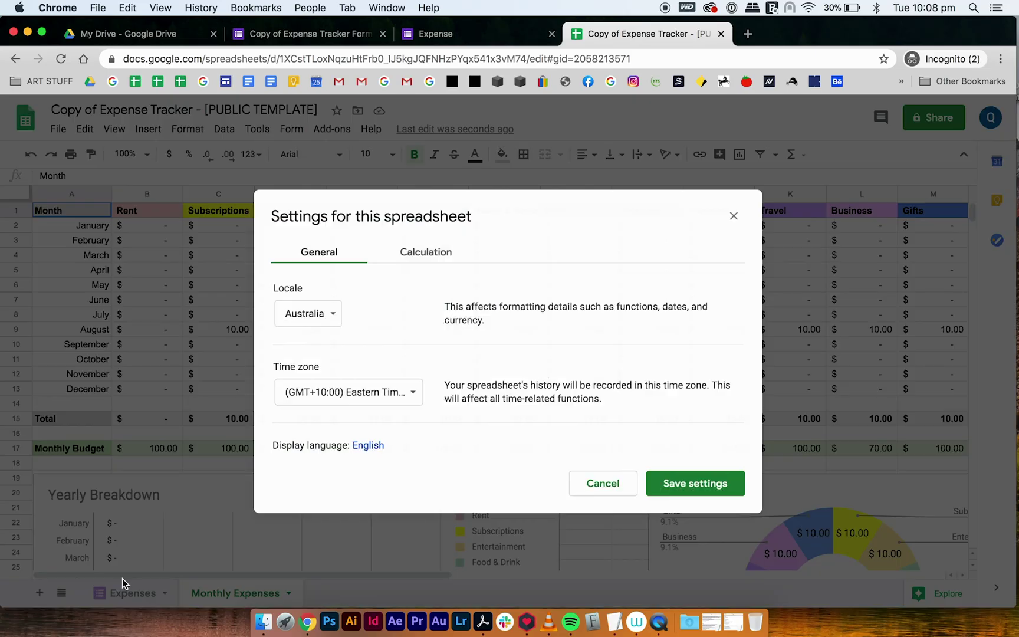
click(319, 319)
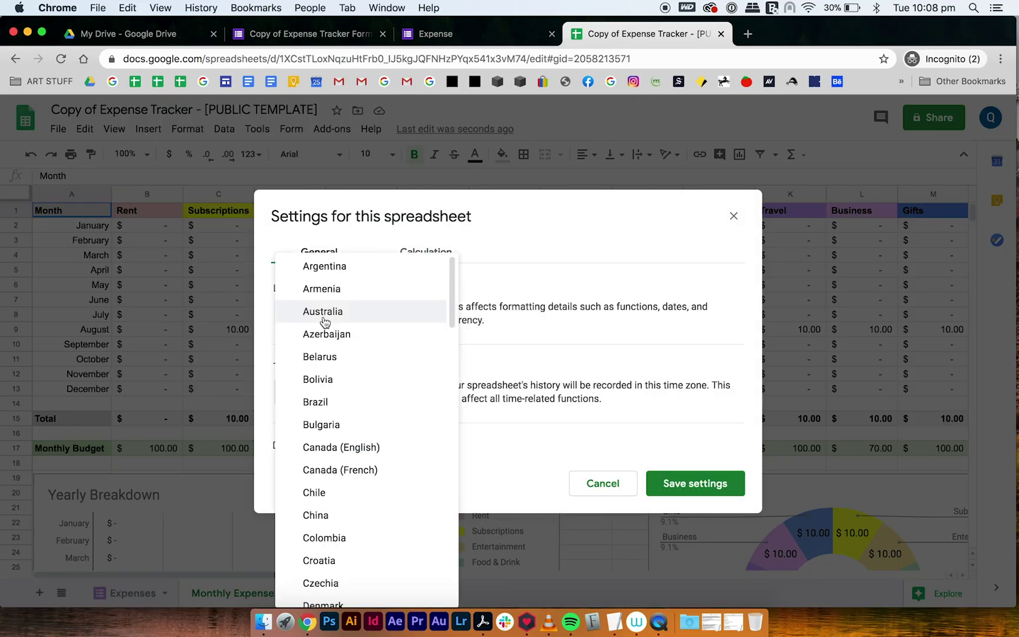
scroll(325, 322, down, 15)
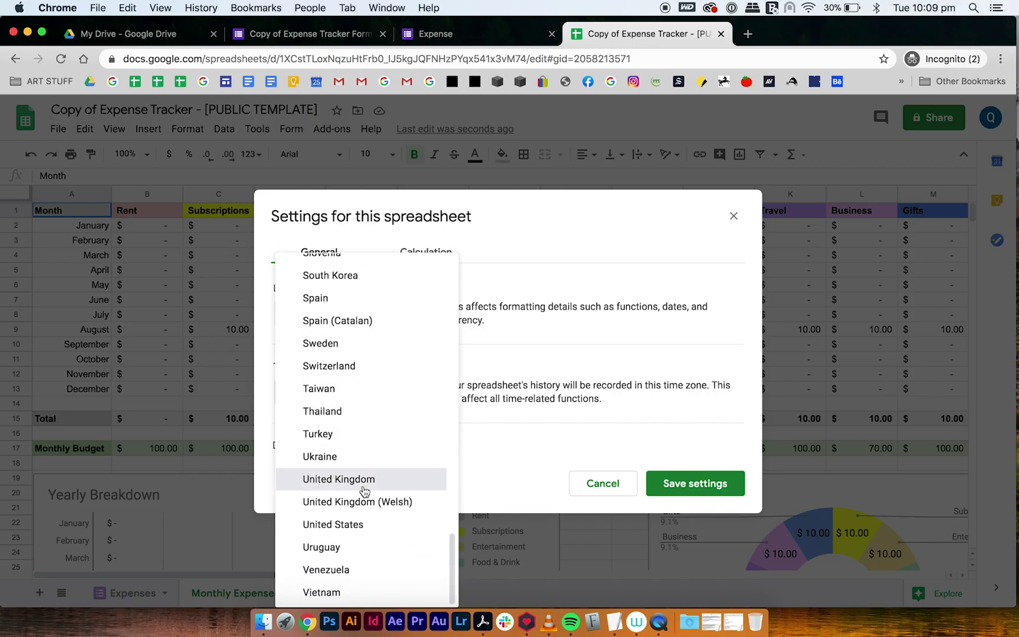
click(364, 490)
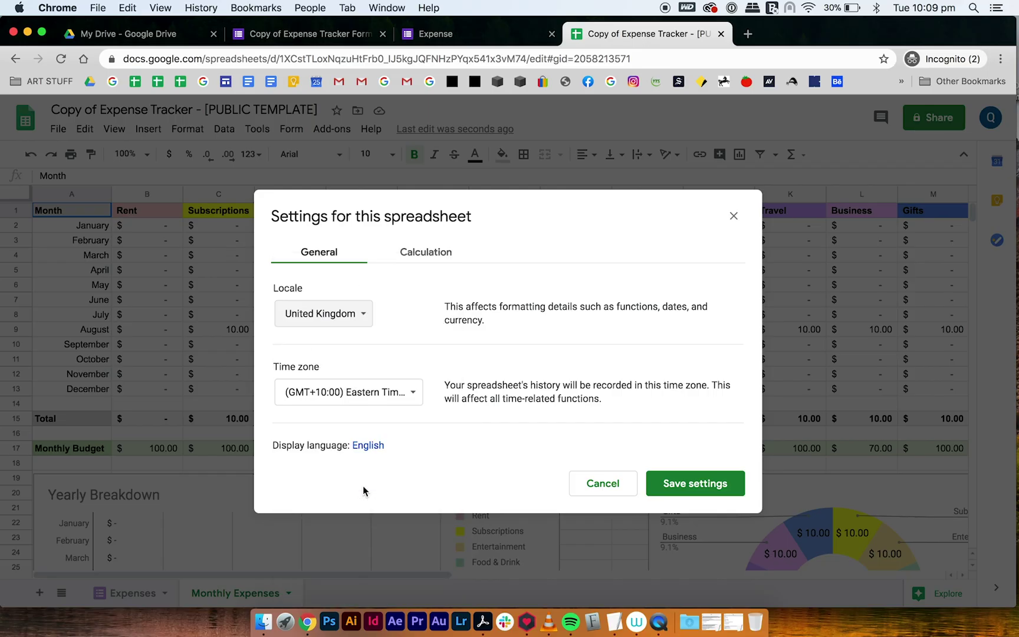
click(705, 492)
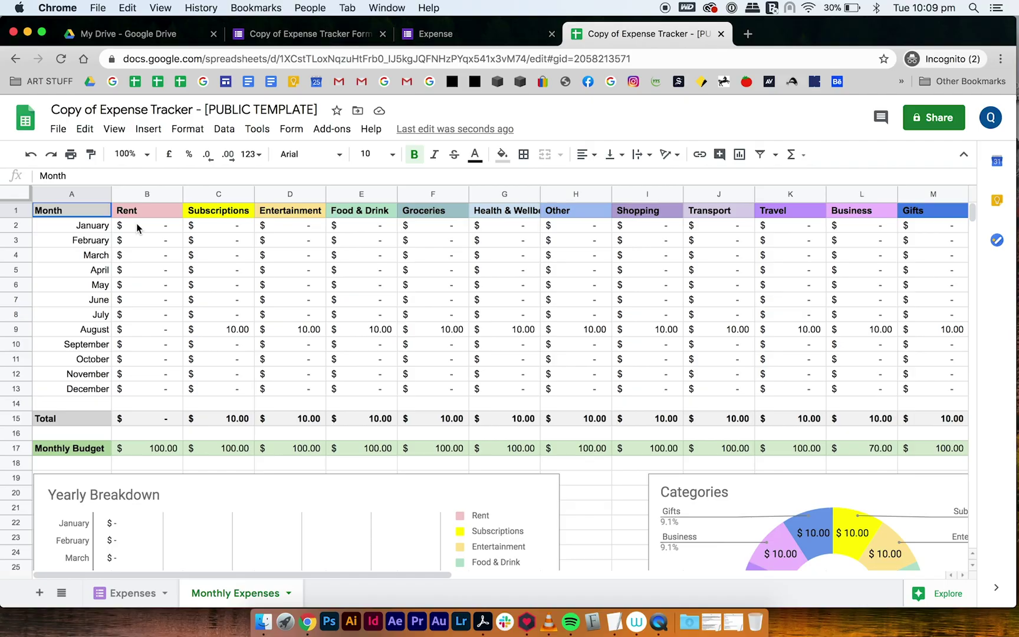
- Apply Accounting number format in pounds to the B2:M17 monthly expense amounts
drag(137, 223, 939, 450)
scroll(939, 450, left, 10)
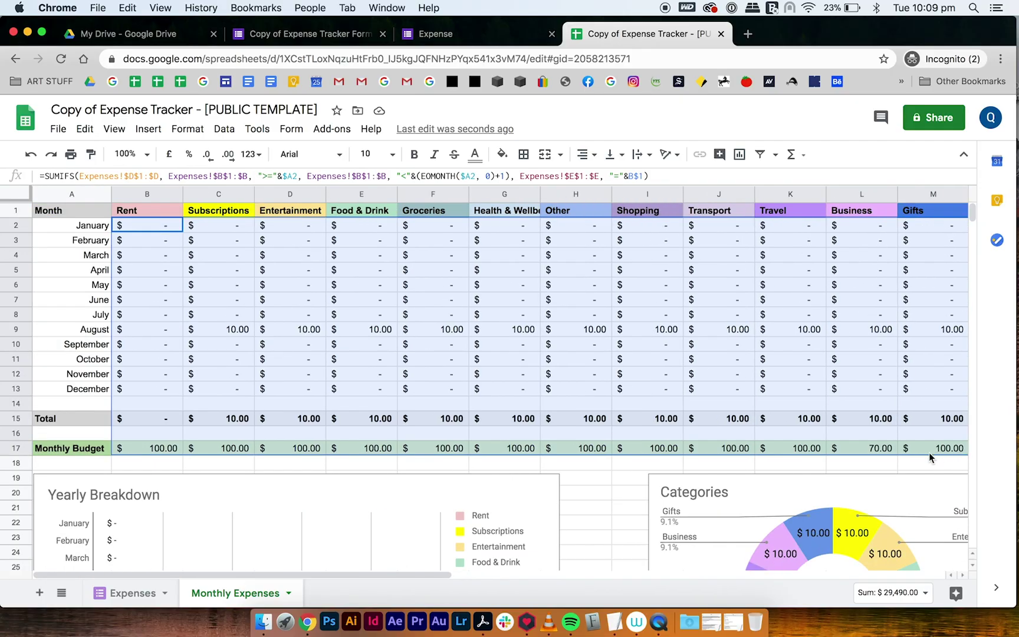
click(195, 131)
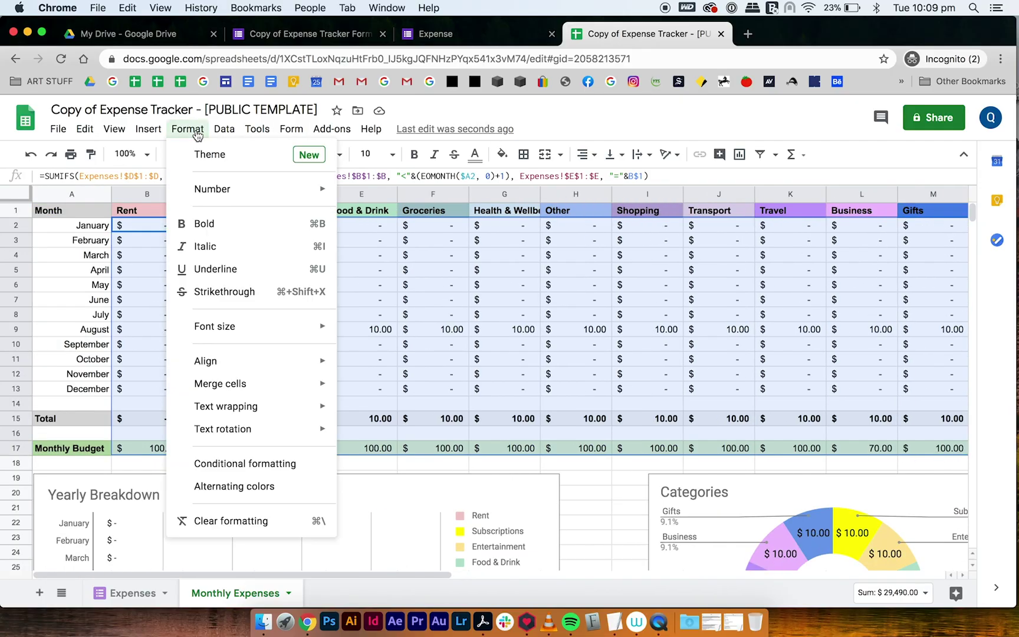
mouse_move(206, 189)
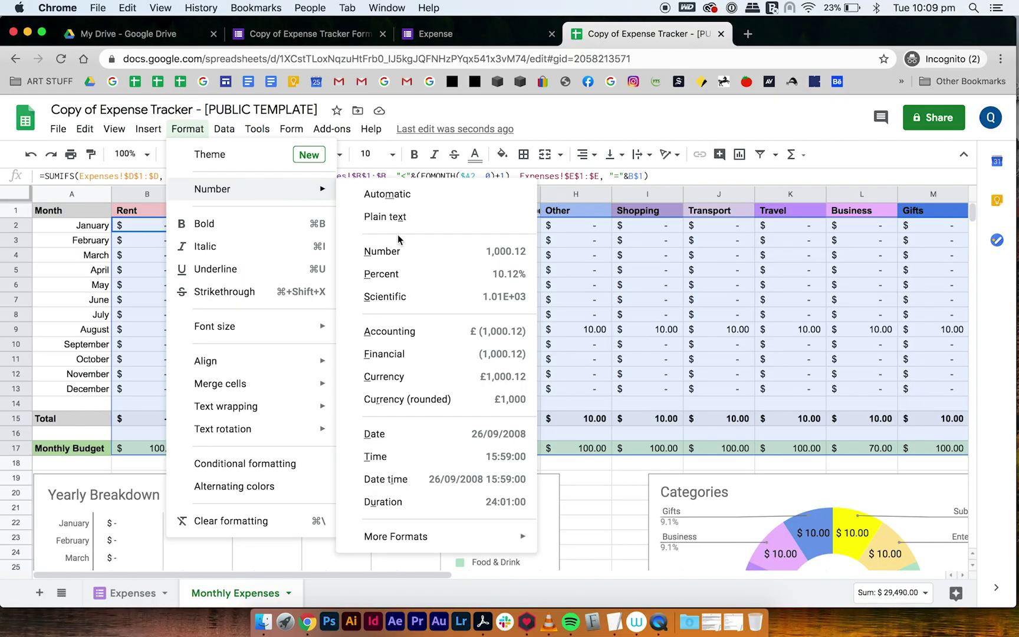
click(418, 338)
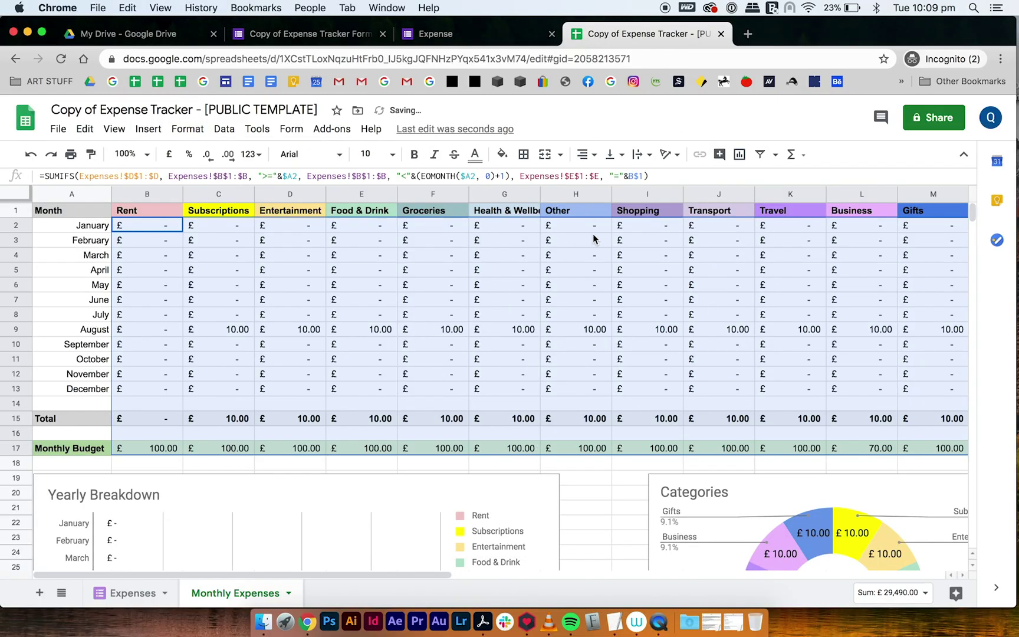
- Check that both charts now show £ amounts, then go to the Expenses sheet
scroll(589, 386, down, 3)
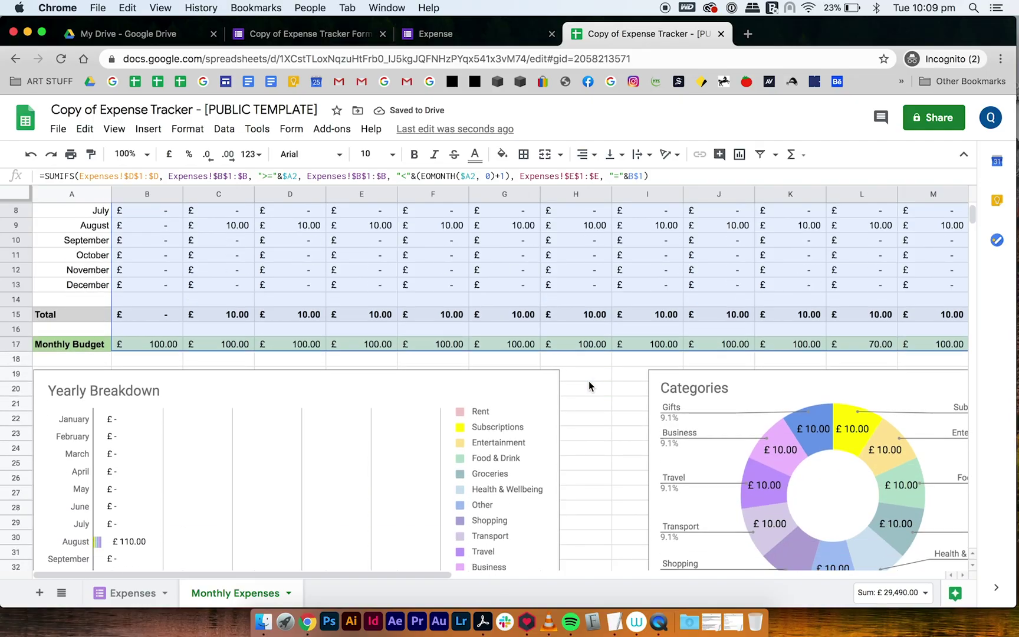
scroll(593, 400, down, 1)
click(592, 400)
scroll(592, 400, down, 3)
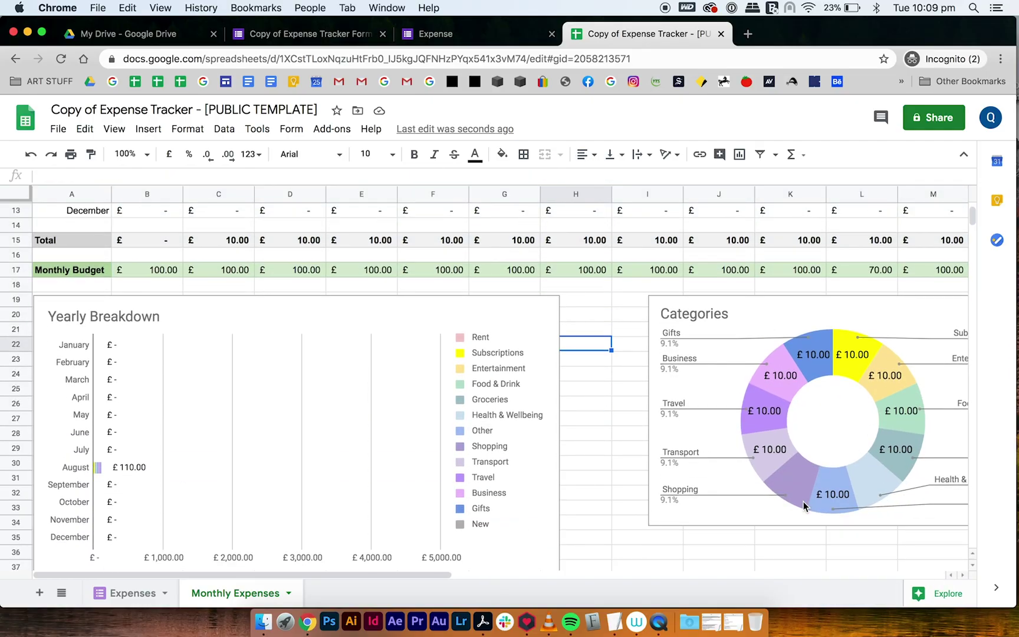
click(145, 593)
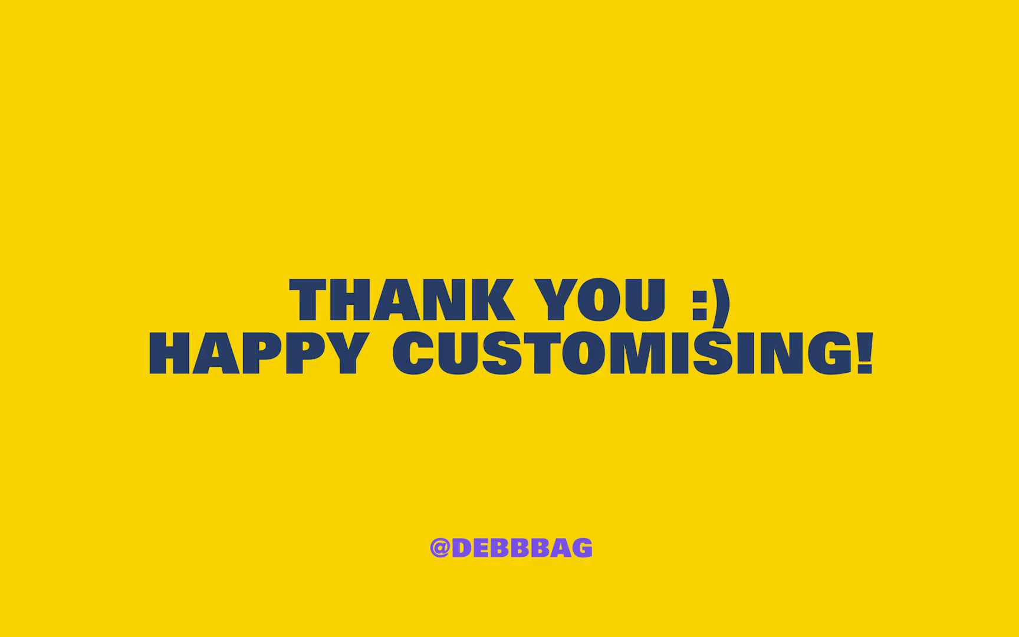